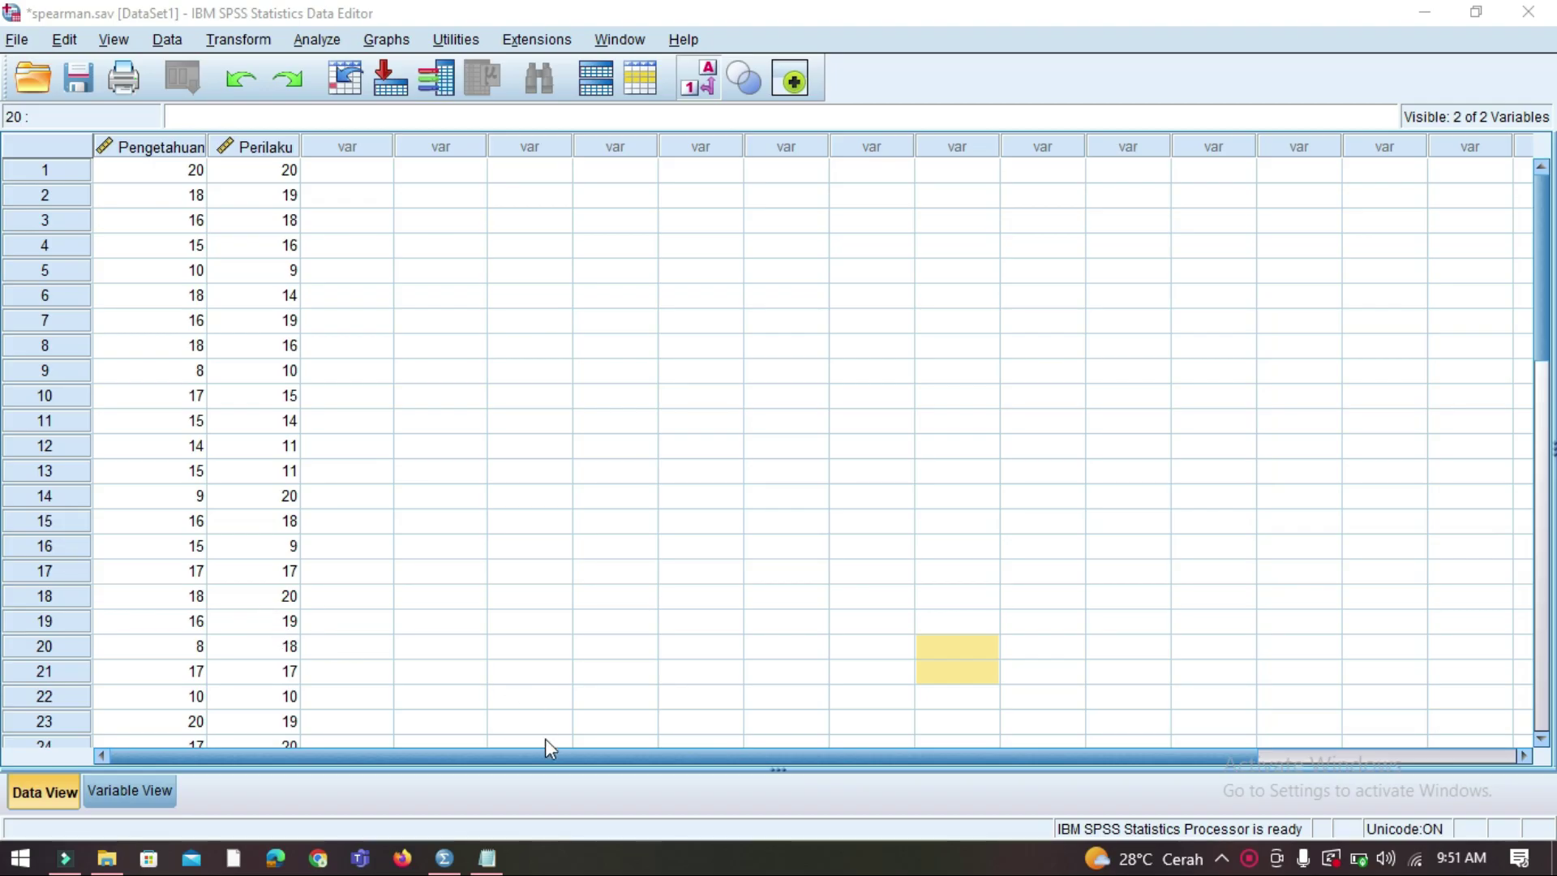
Switch to the Notepad notes and review the category names listed under PENGETAHUAN and PERILAKU.
{"action": "left_click", "coordinate": [487, 858]}
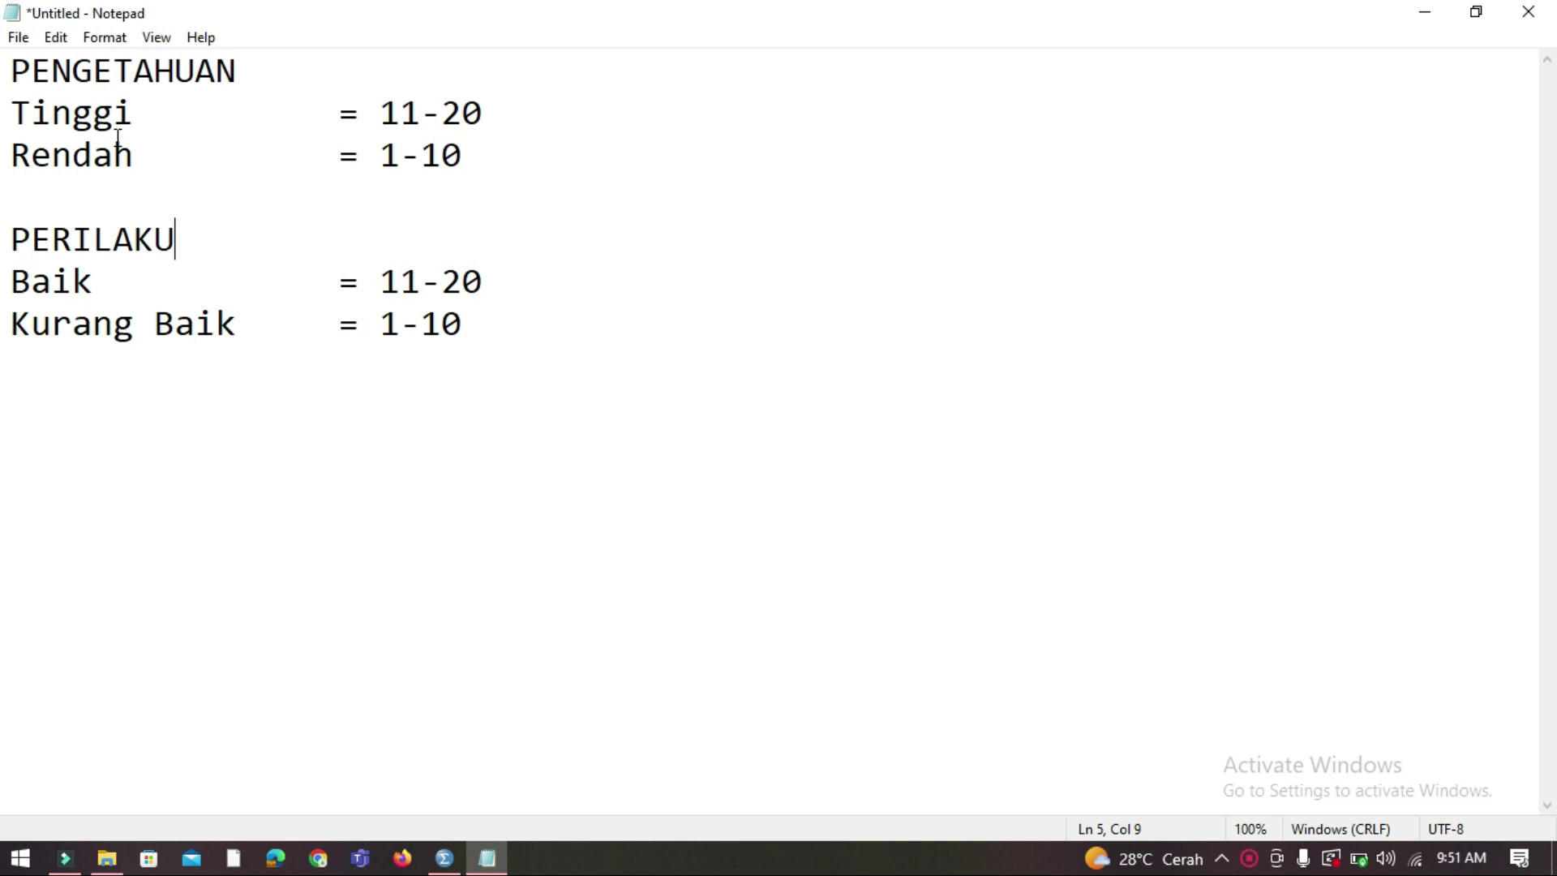
{"action": "left_click_drag", "start_coordinate": [10, 70], "coordinate": [302, 60]}
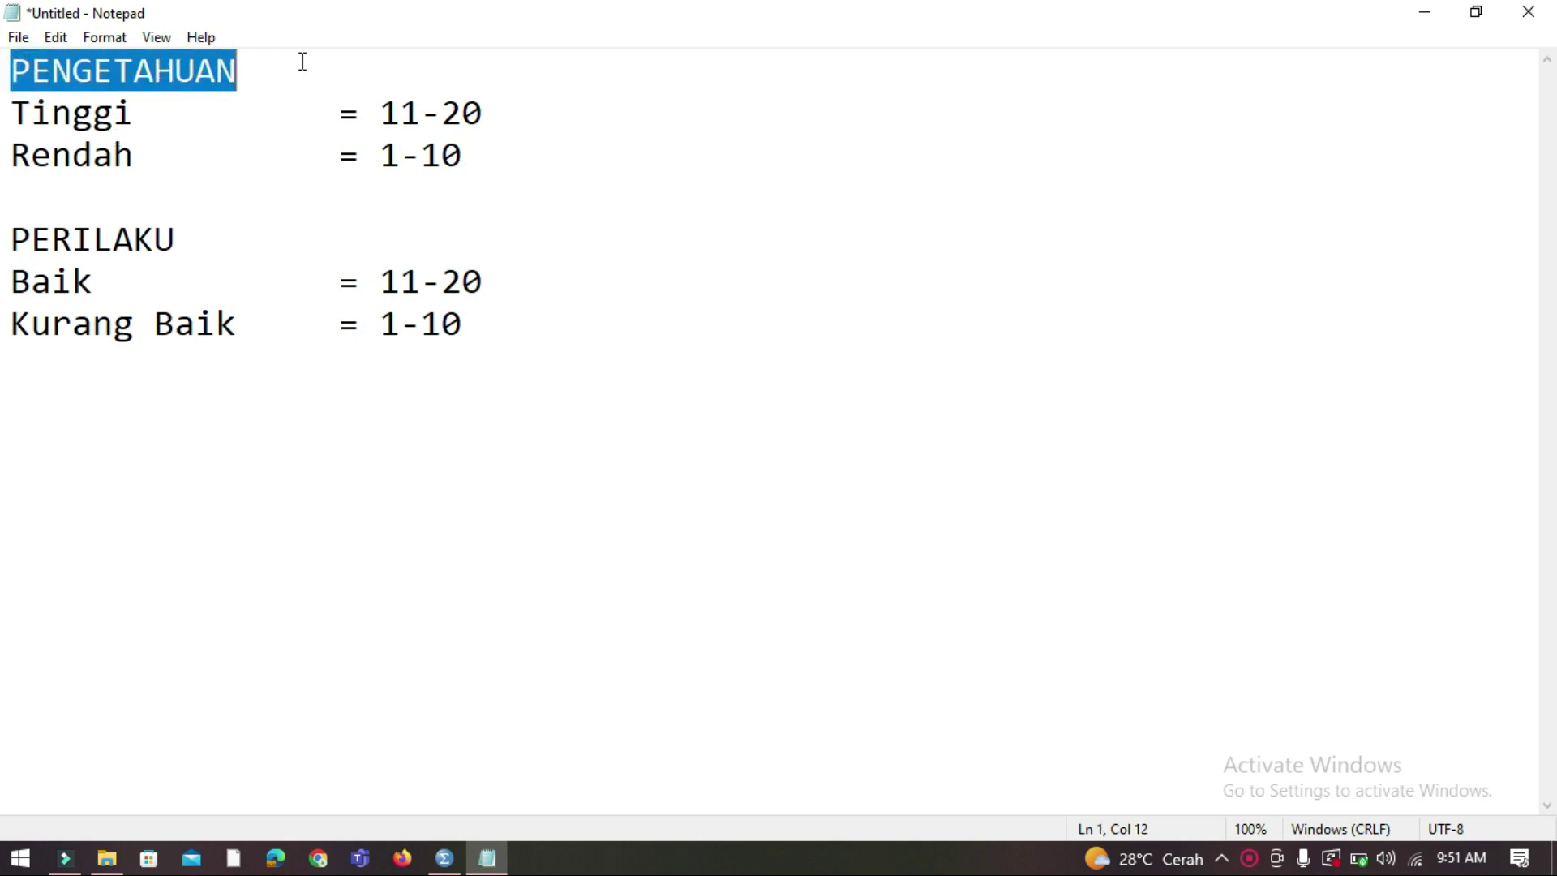
{"action": "left_click", "coordinate": [81, 112]}
{"action": "left_click", "coordinate": [52, 156]}
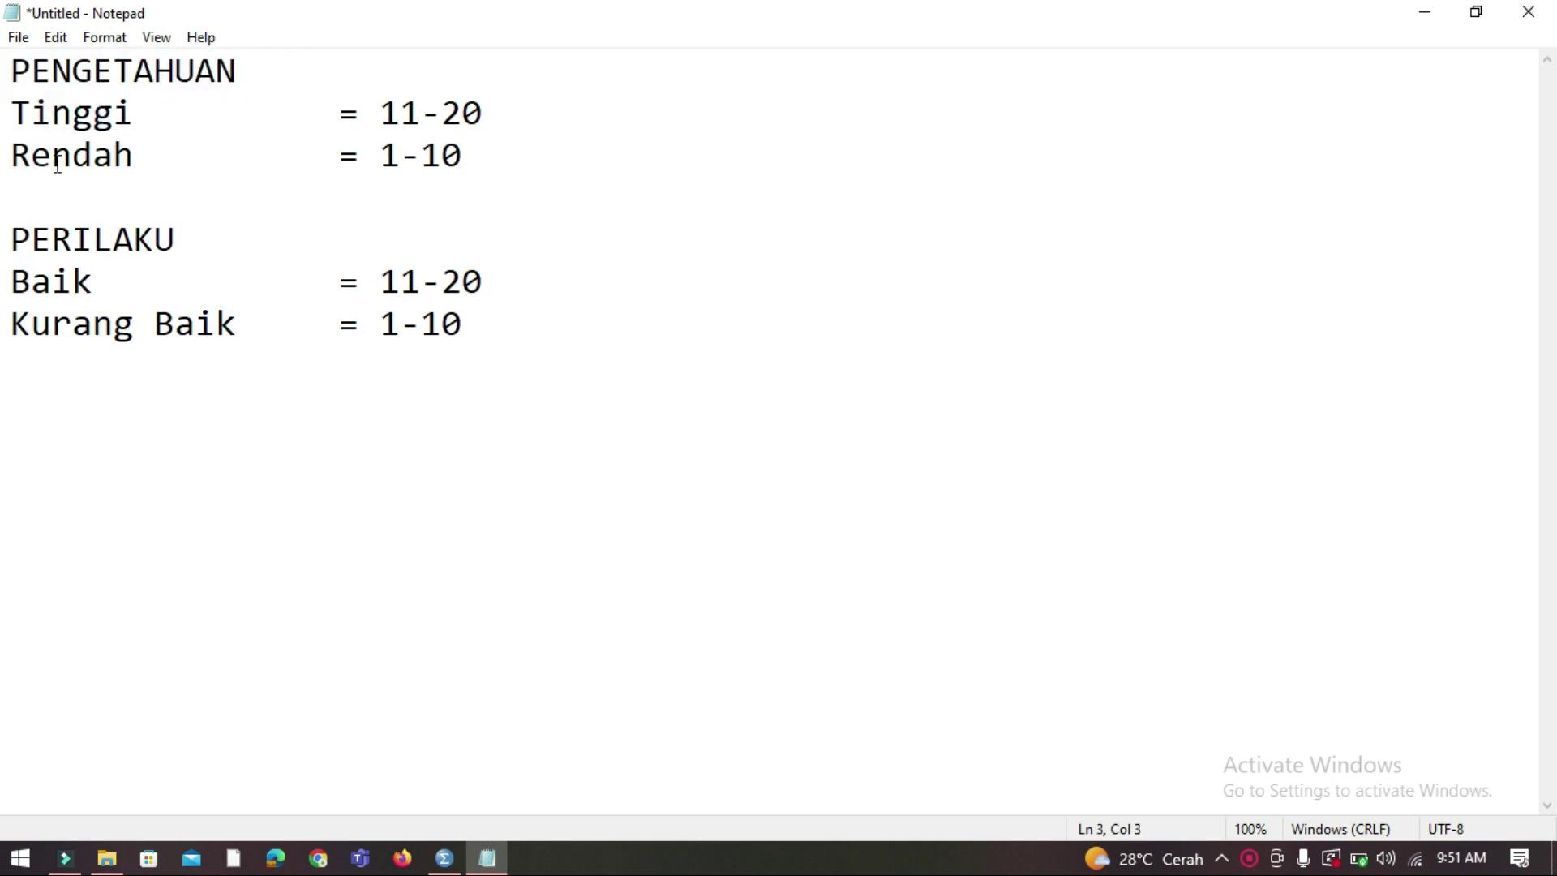
{"action": "left_click", "coordinate": [108, 239]}
{"action": "left_click", "coordinate": [62, 284]}
{"action": "left_click_drag", "start_coordinate": [104, 328], "coordinate": [270, 330]}
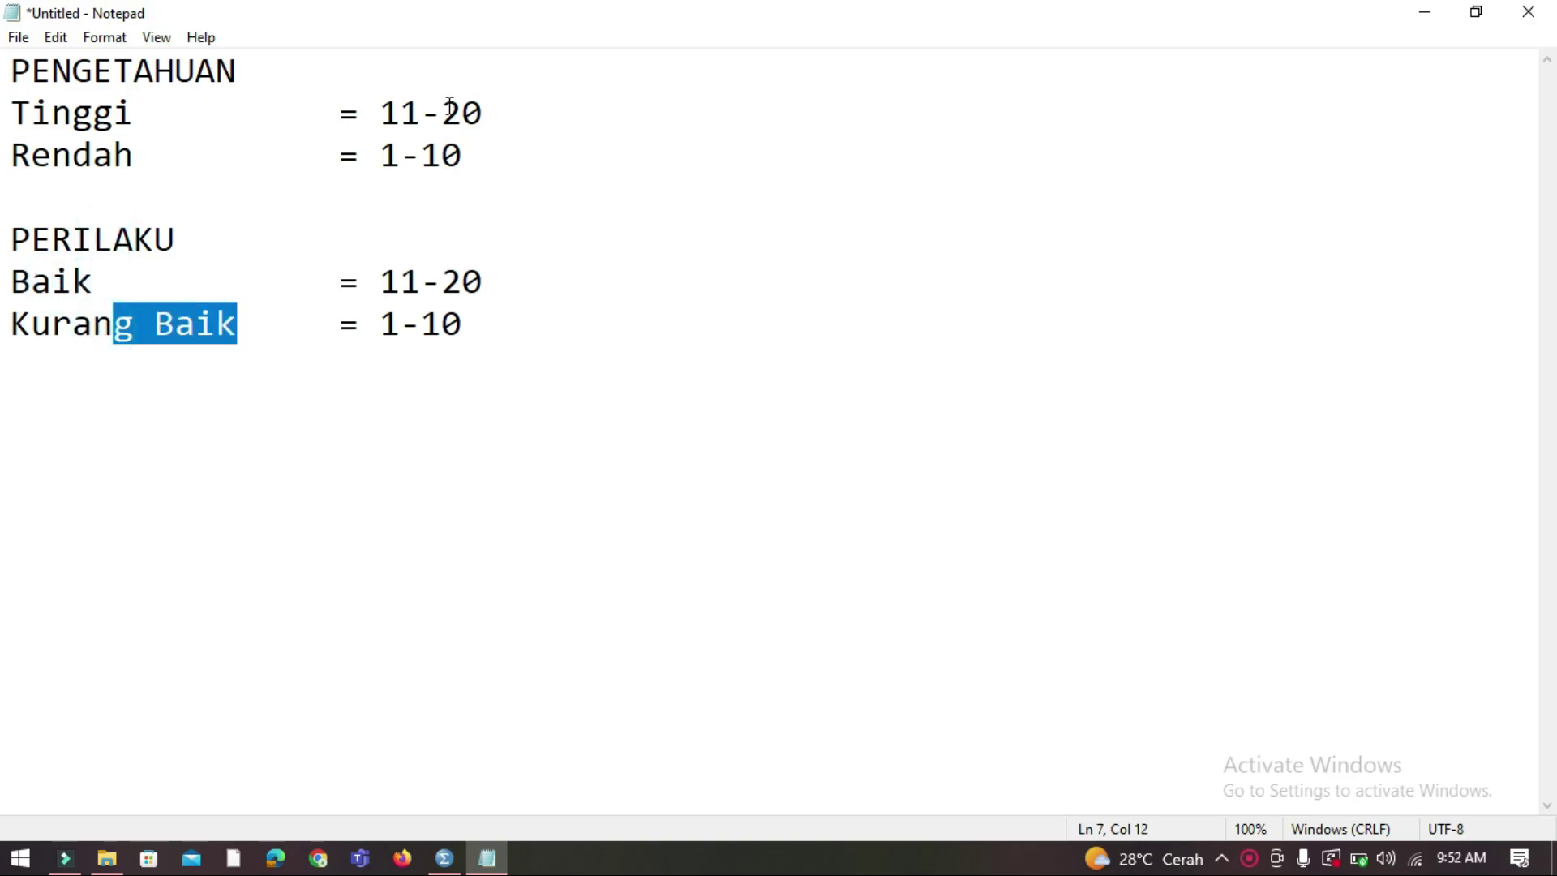
Examine the score range assigned to each PENGETAHUAN and PERILAKU category in the notes.
{"action": "left_click_drag", "start_coordinate": [382, 111], "coordinate": [514, 104]}
{"action": "left_click", "coordinate": [393, 162]}
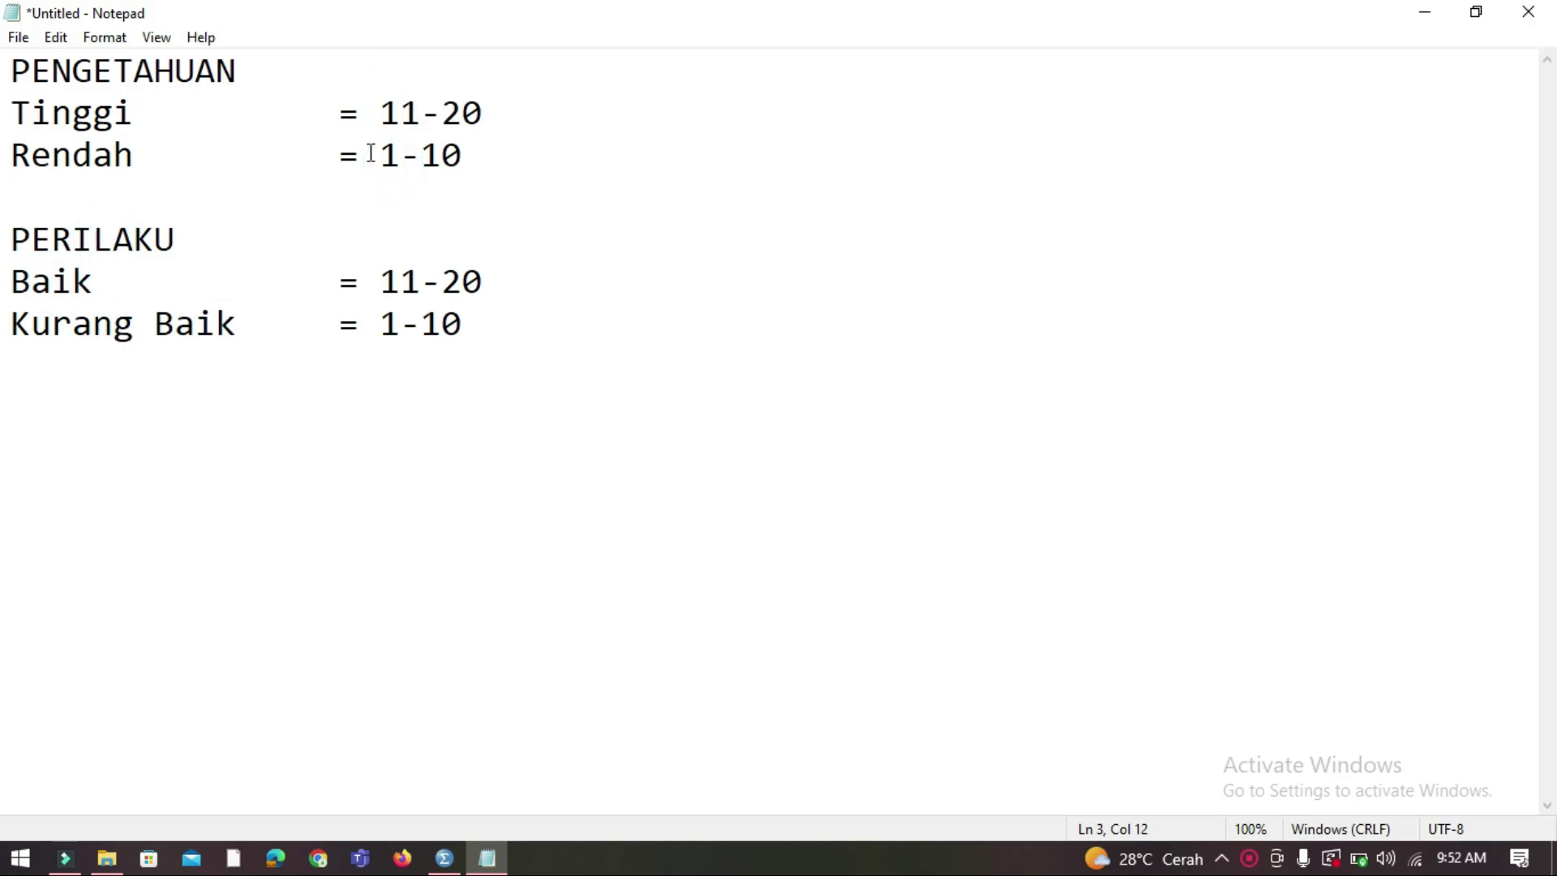
{"action": "left_click_drag", "start_coordinate": [389, 155], "coordinate": [470, 154]}
{"action": "left_click", "coordinate": [75, 154]}
{"action": "left_click_drag", "start_coordinate": [400, 112], "coordinate": [584, 107]}
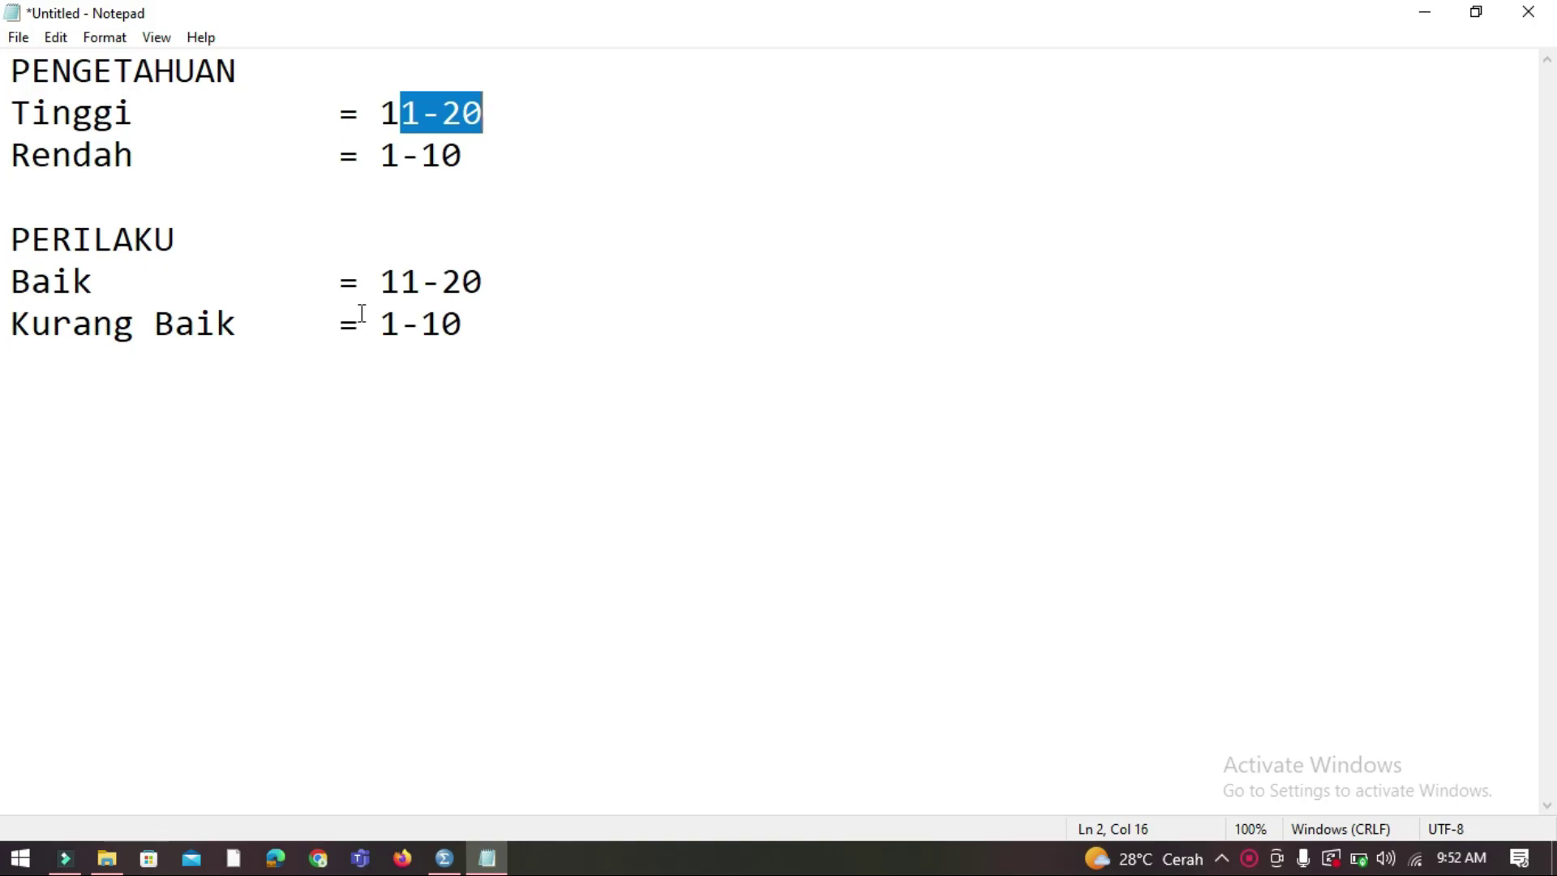
{"action": "left_click_drag", "start_coordinate": [382, 325], "coordinate": [480, 330]}
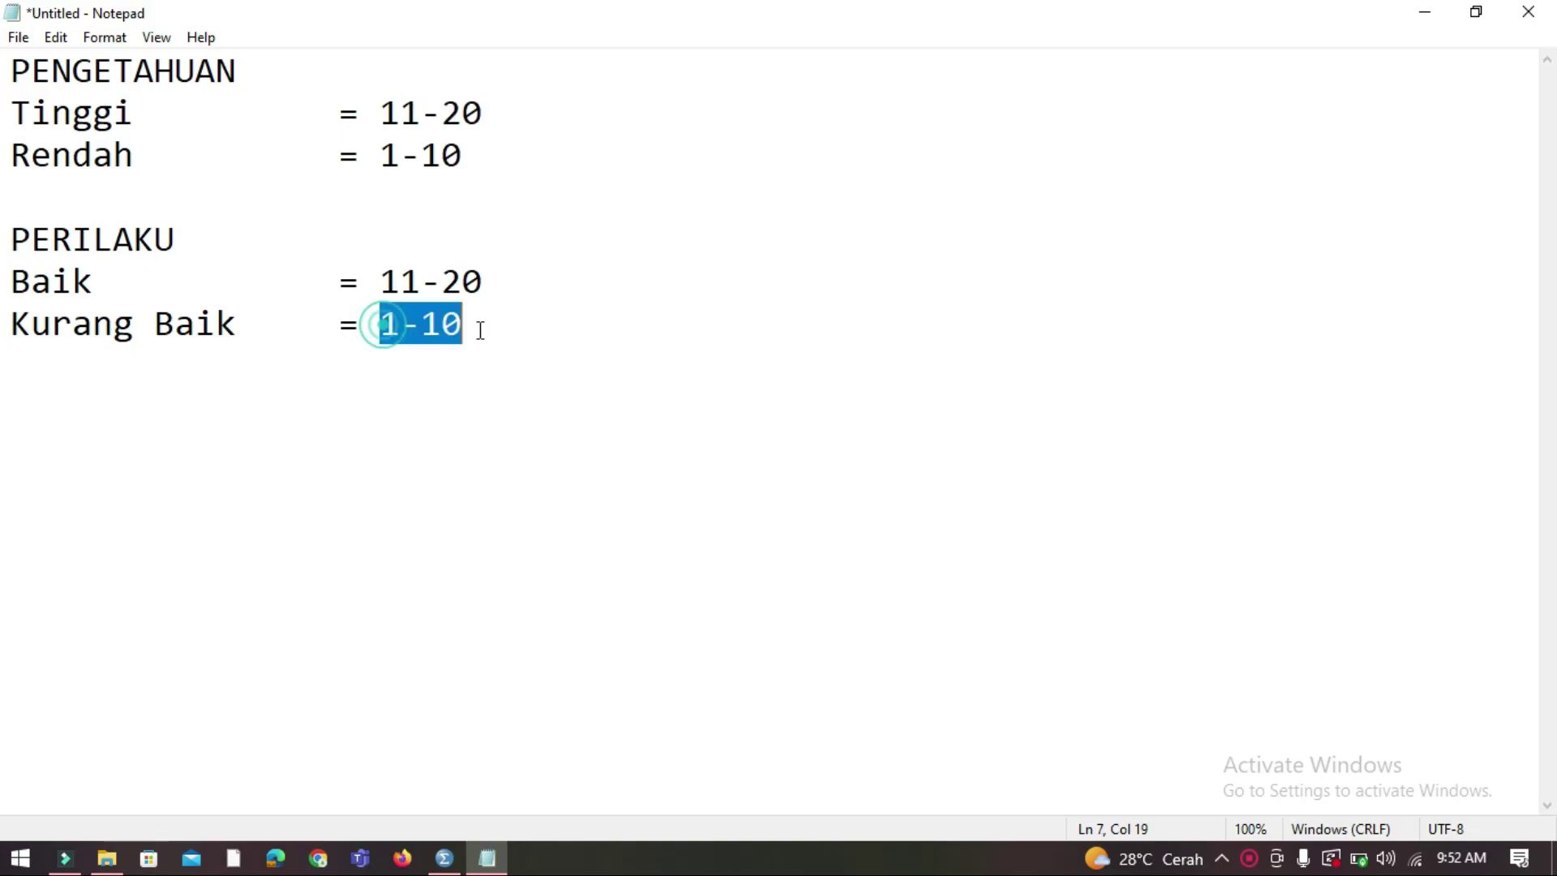
{"action": "left_click", "coordinate": [109, 333]}
{"action": "left_click", "coordinate": [382, 280]}
{"action": "left_click_drag", "start_coordinate": [382, 280], "coordinate": [483, 283]}
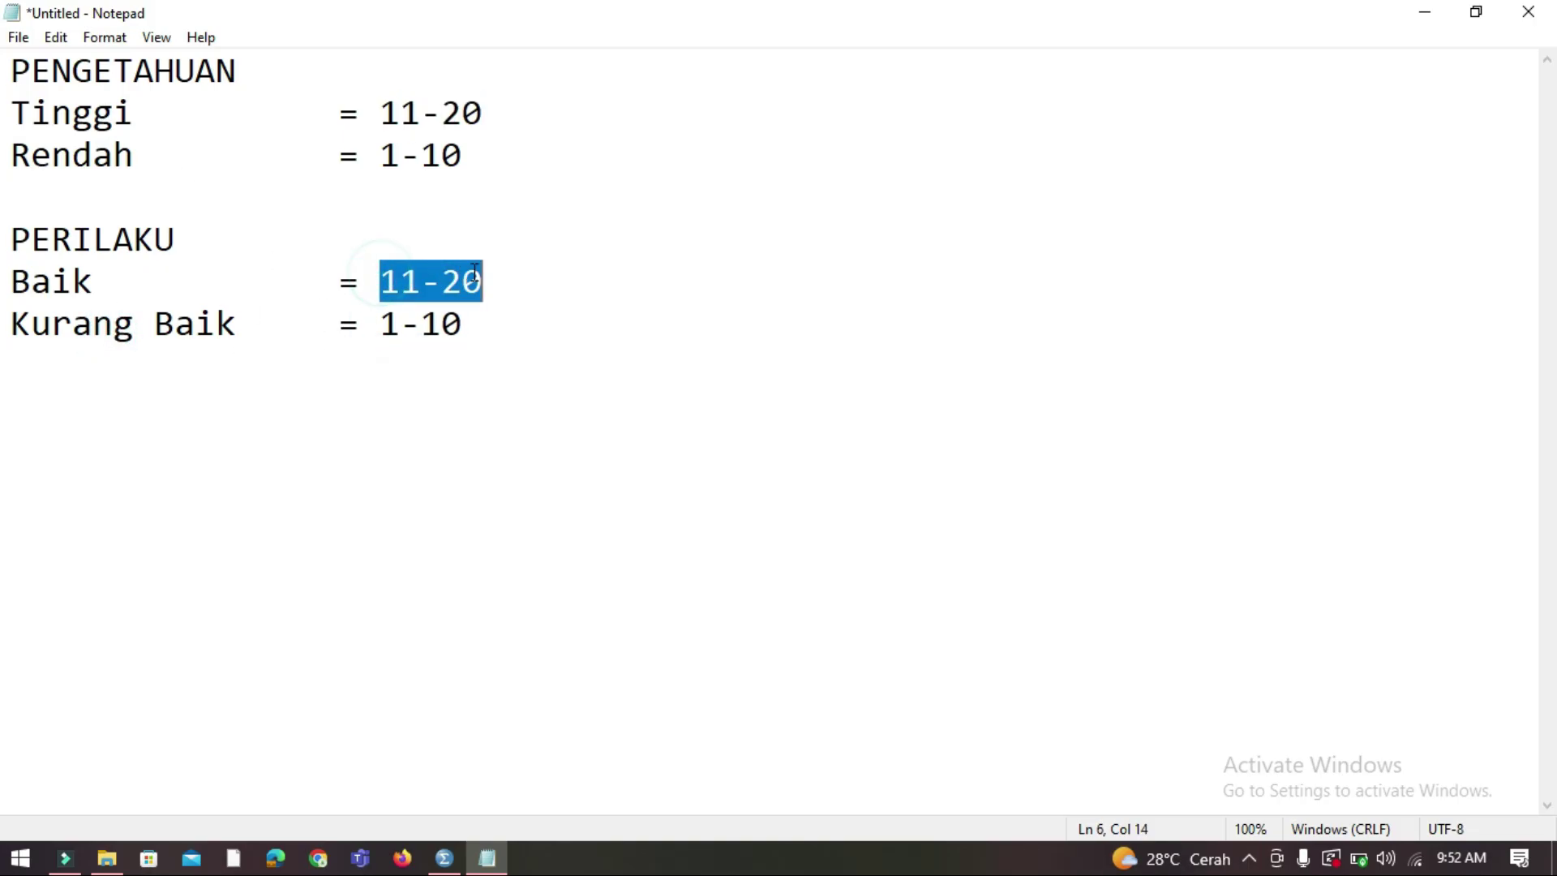
{"action": "left_click_drag", "start_coordinate": [11, 114], "coordinate": [150, 117]}
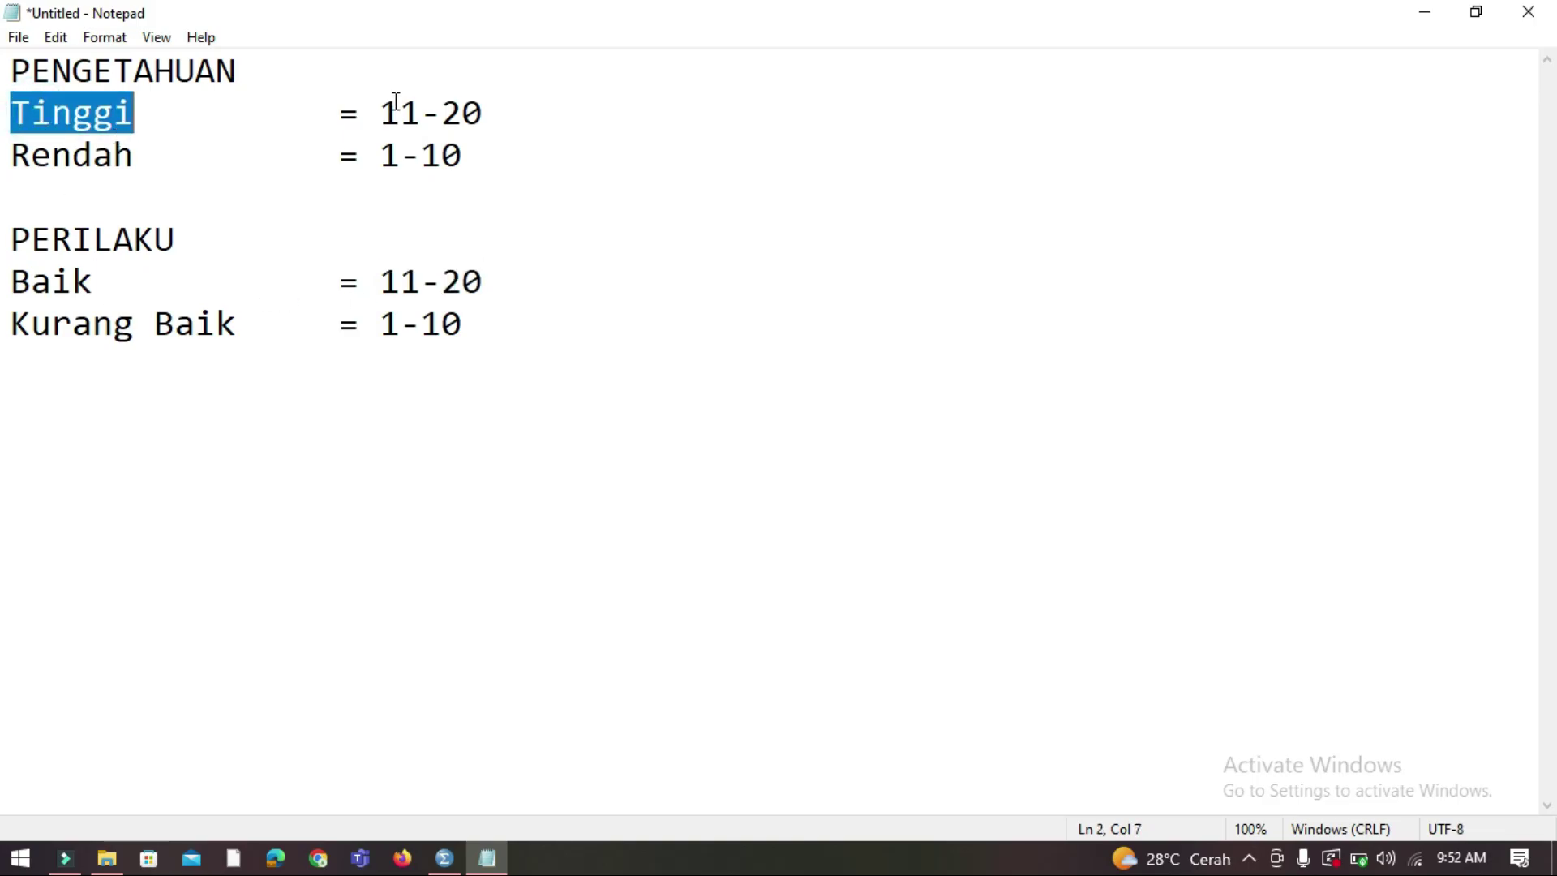
{"action": "left_click_drag", "start_coordinate": [400, 112], "coordinate": [484, 113]}
{"action": "left_click", "coordinate": [33, 114]}
{"action": "double_click", "coordinate": [71, 115]}
{"action": "left_click", "coordinate": [107, 152]}
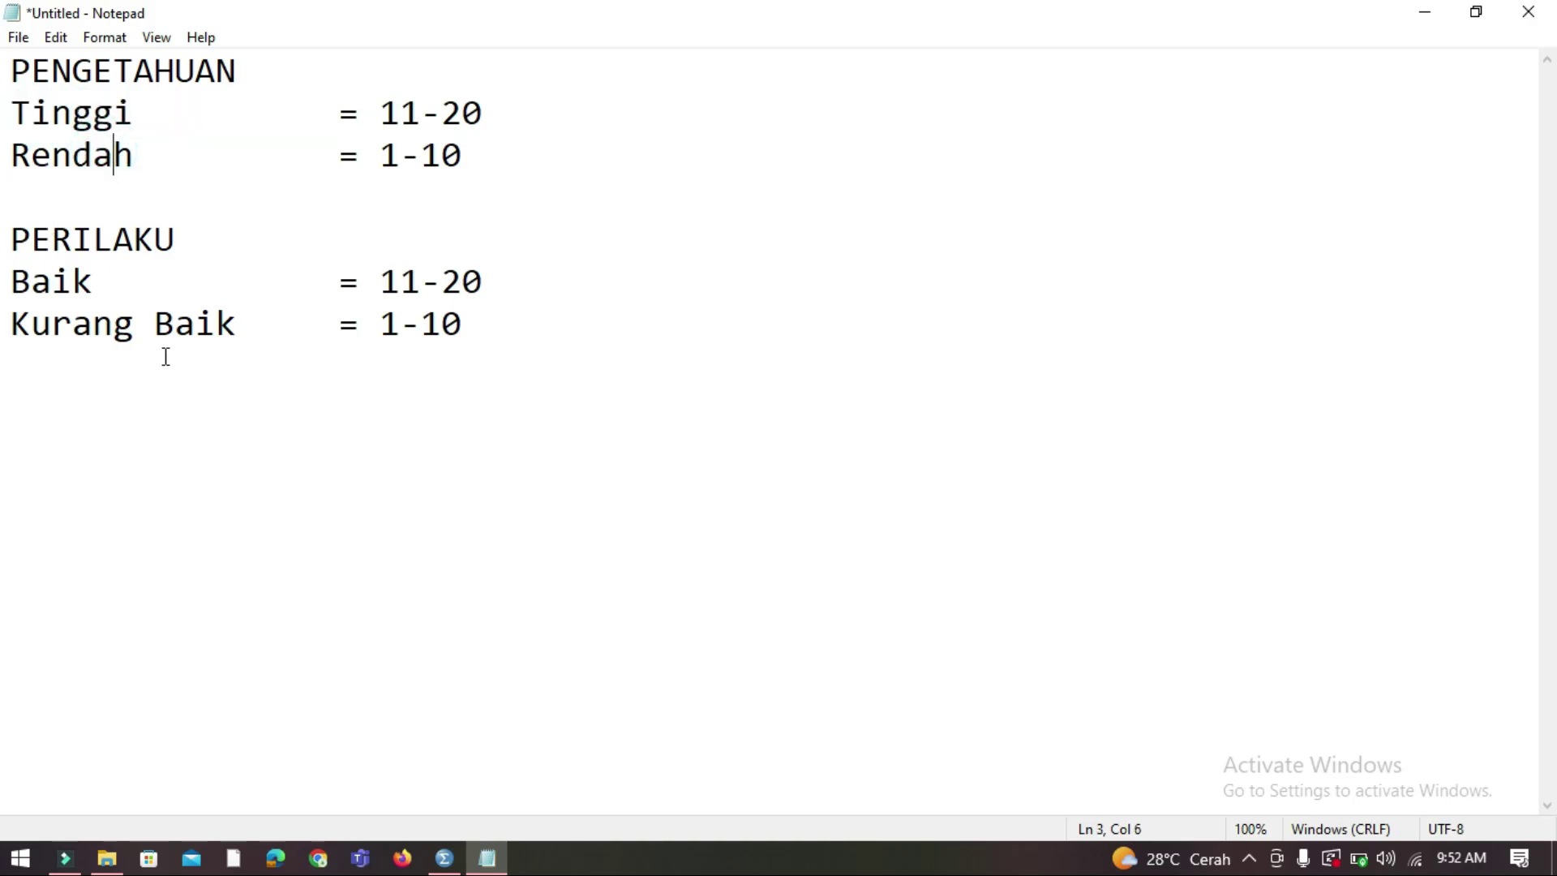
Switch back to SPSS and examine the Pengetahuan and Perilaku scores across all cases.
{"action": "left_click", "coordinate": [445, 862]}
{"action": "left_click", "coordinate": [391, 342]}
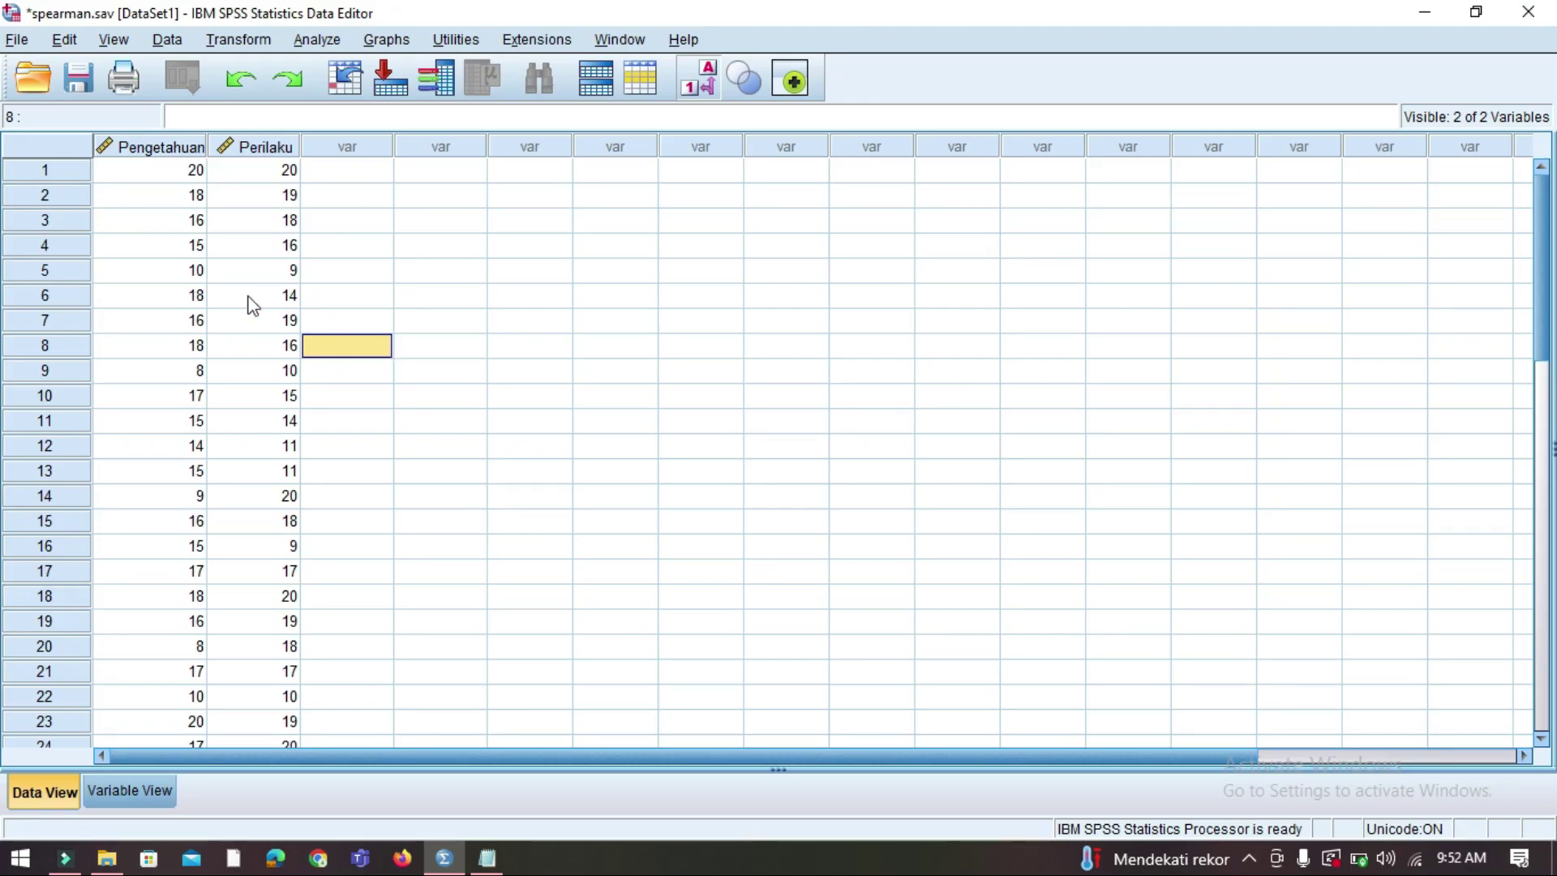
{"action": "left_click", "coordinate": [191, 289]}
{"action": "left_click_drag", "start_coordinate": [167, 169], "coordinate": [264, 549]}
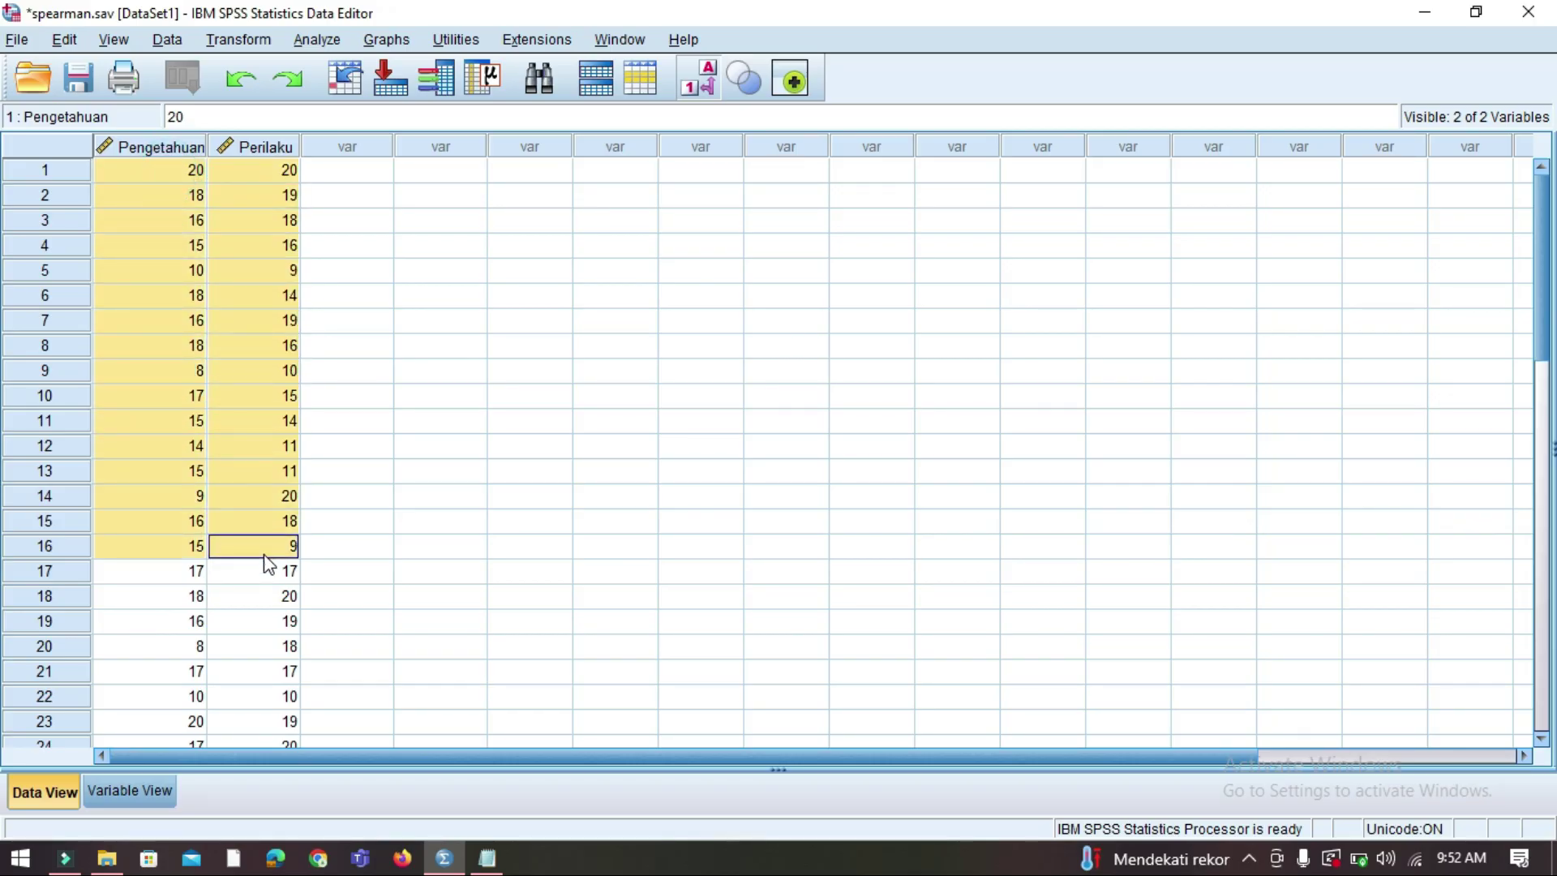
{"action": "scroll", "coordinate": [226, 555], "scroll_direction": "down", "scroll_amount": 4}
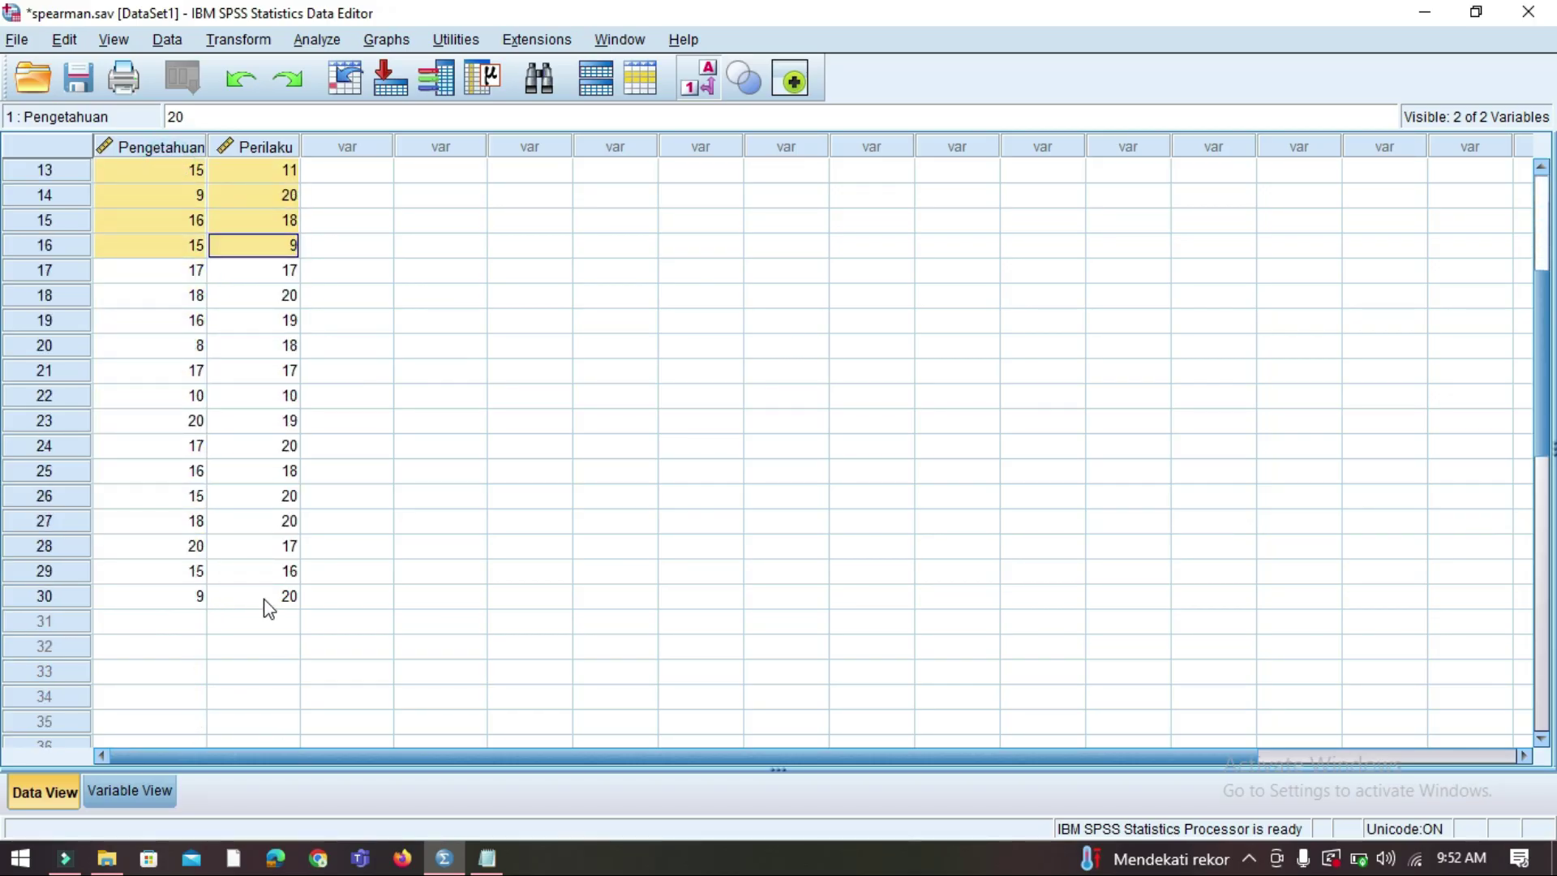
{"action": "left_click", "coordinate": [272, 379]}
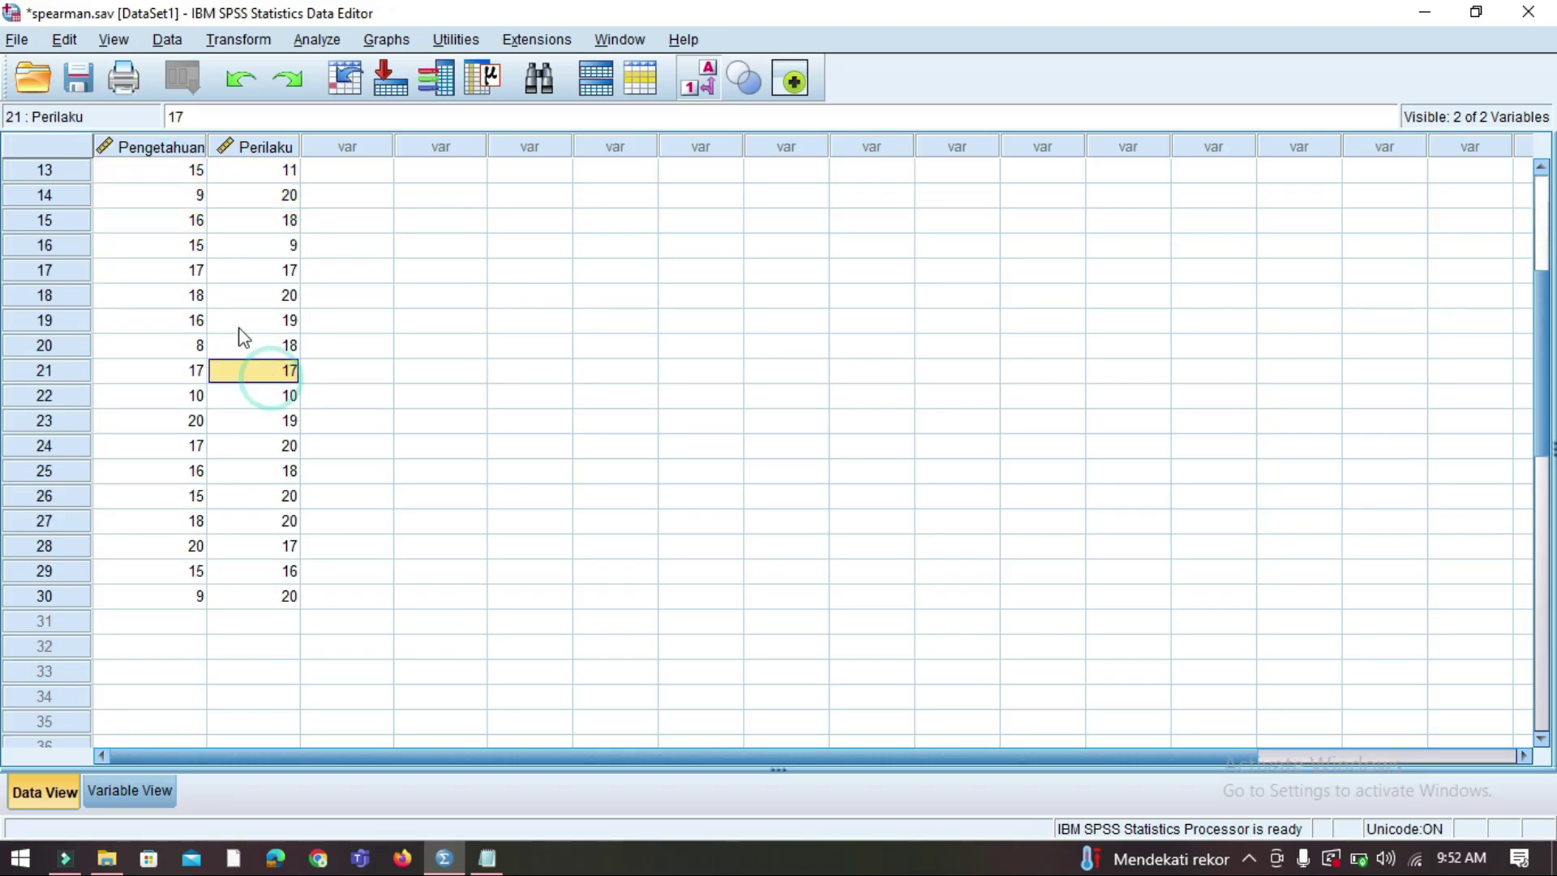
{"action": "scroll", "coordinate": [243, 324], "scroll_direction": "up", "scroll_amount": 4}
{"action": "left_click_drag", "start_coordinate": [178, 172], "coordinate": [238, 587]}
{"action": "left_click", "coordinate": [278, 446]}
{"action": "left_click", "coordinate": [346, 423]}
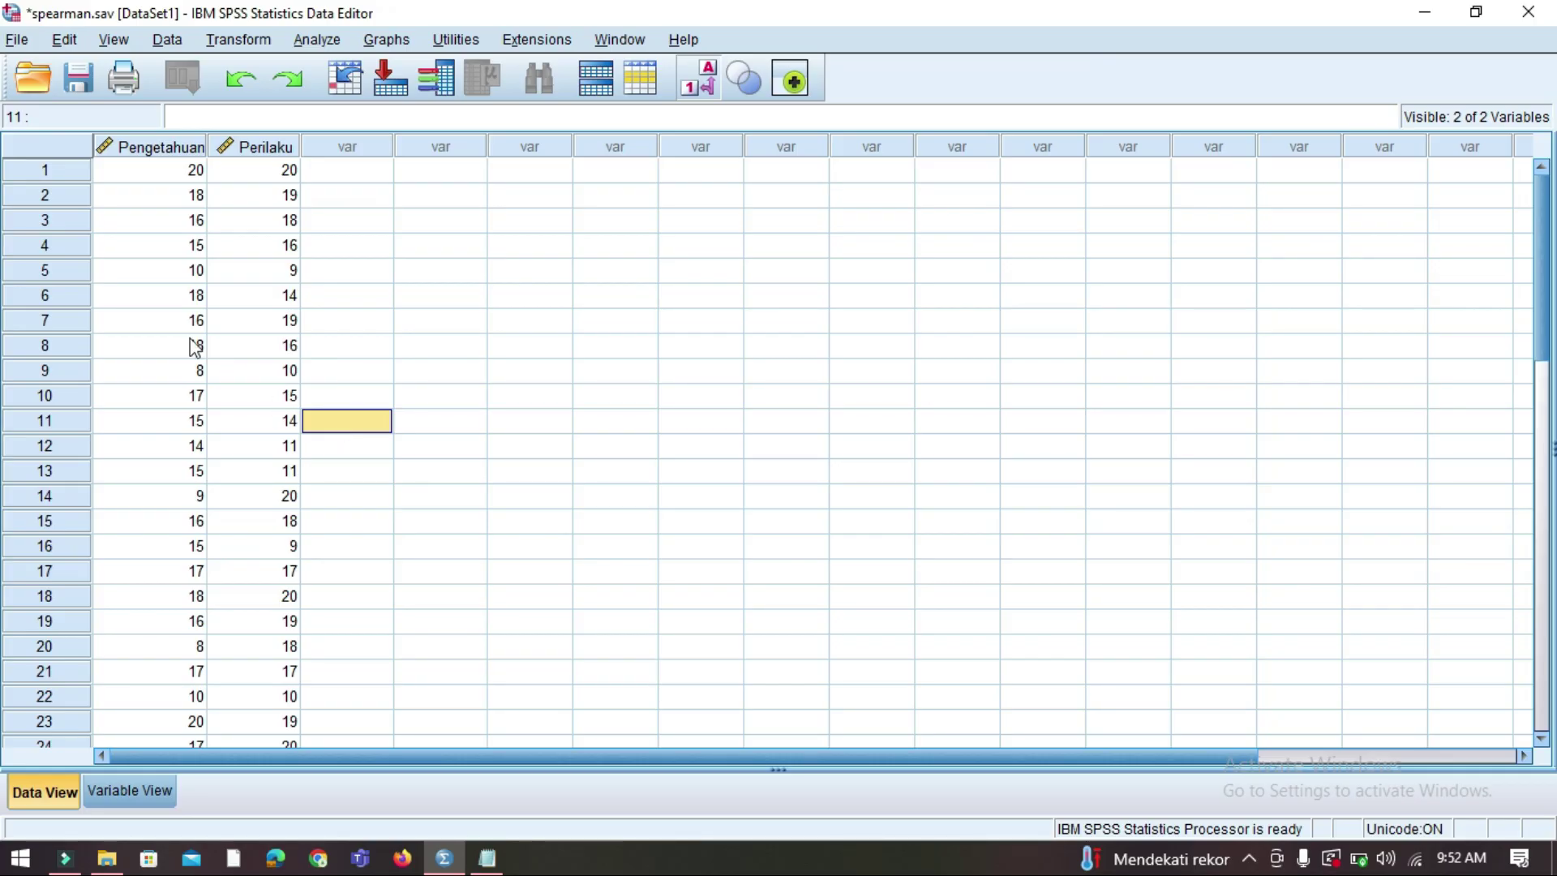
{"action": "left_click", "coordinate": [149, 170]}
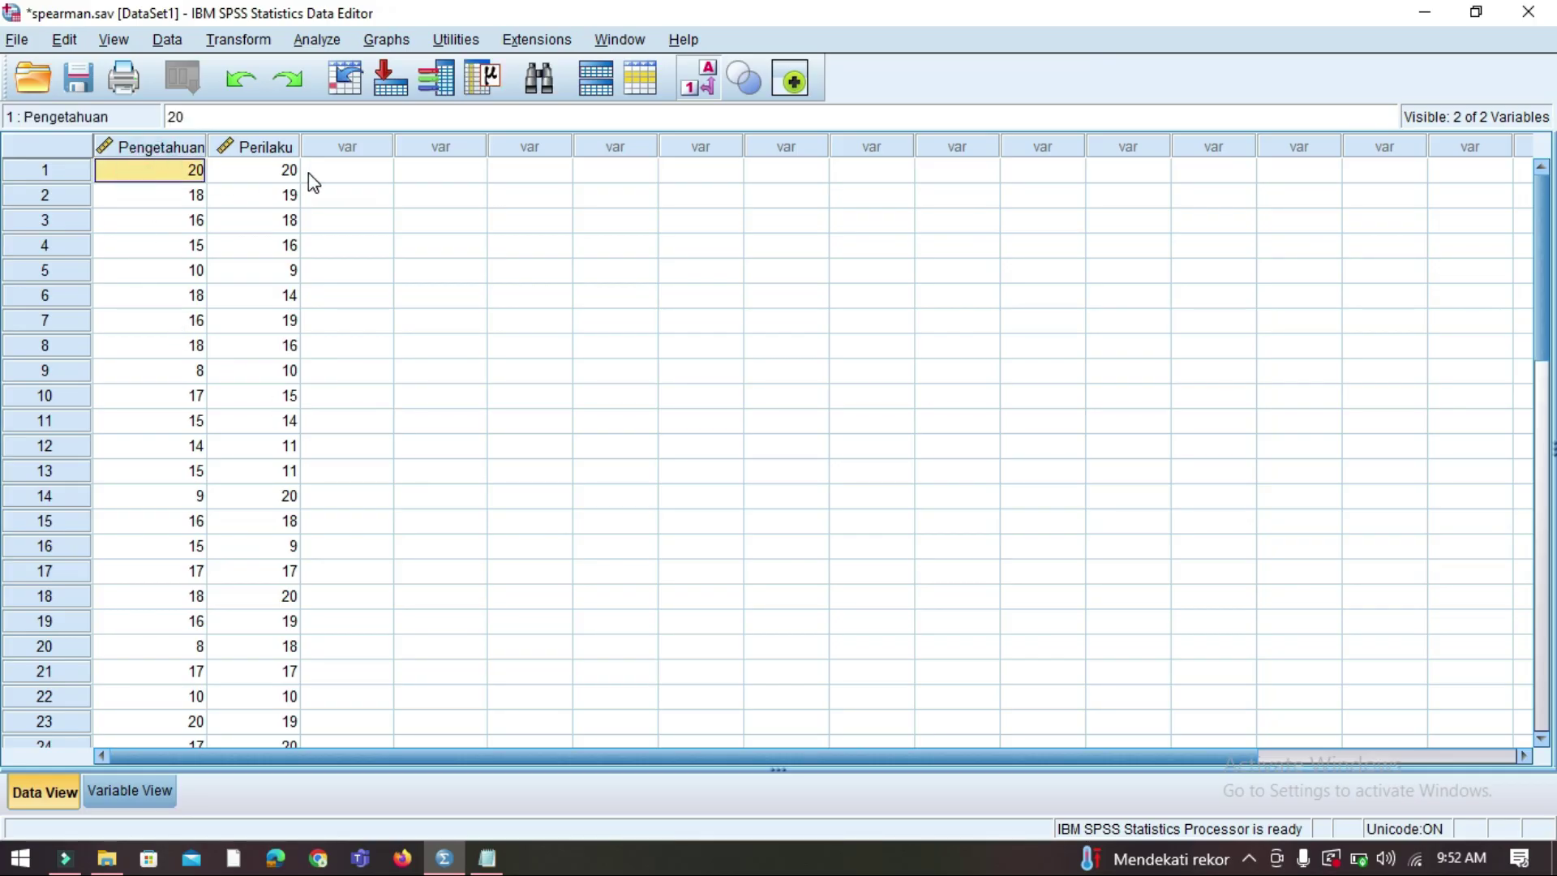
{"action": "left_click", "coordinate": [223, 171]}
{"action": "left_click", "coordinate": [162, 172]}
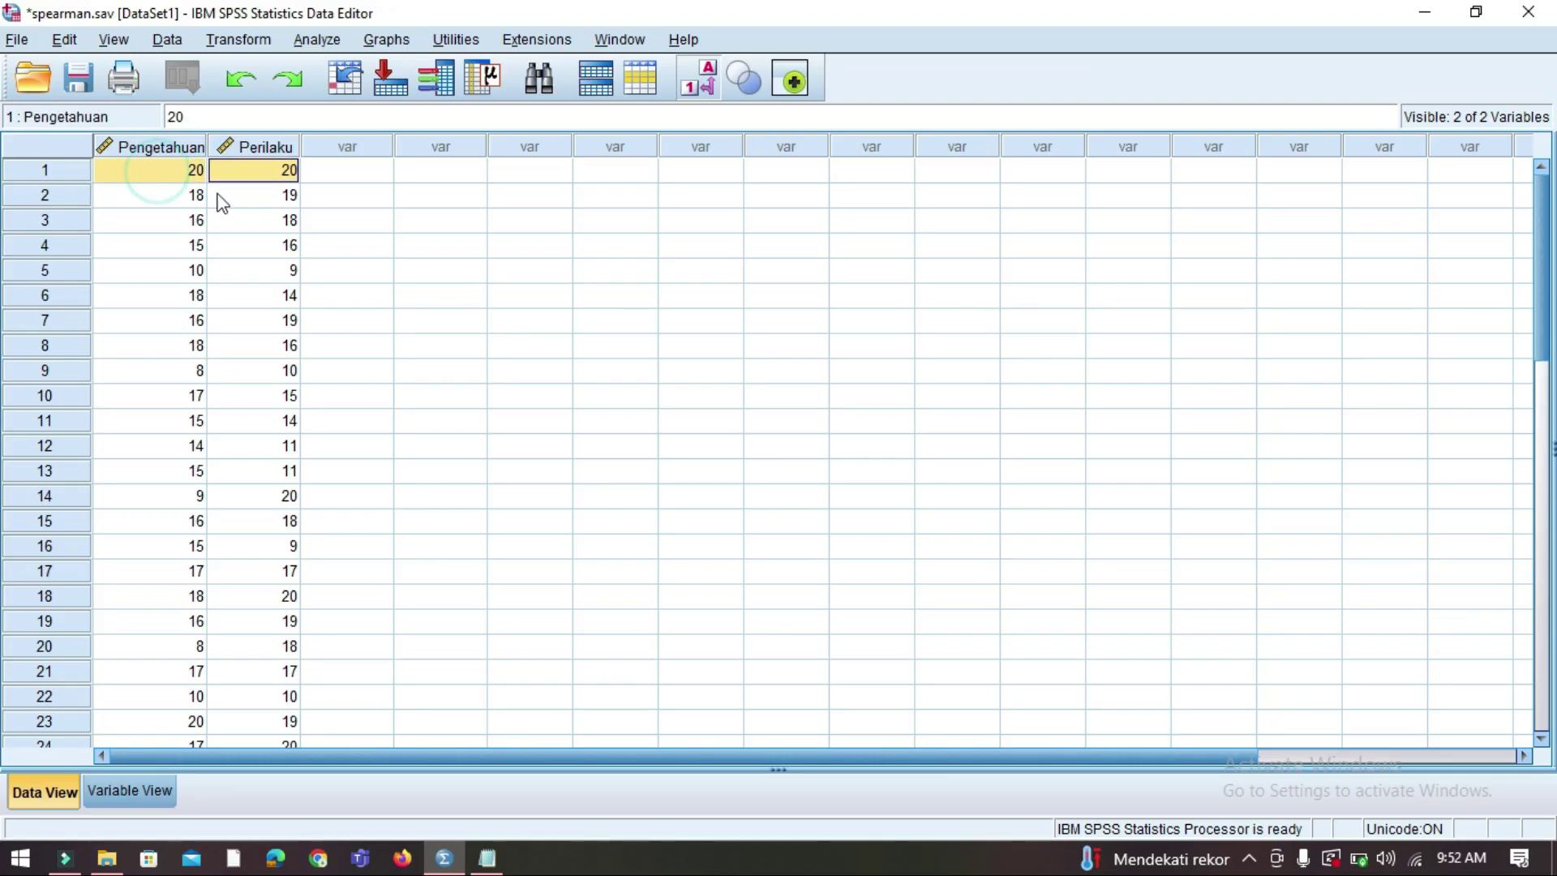
{"action": "left_click", "coordinate": [174, 199]}
{"action": "scroll", "coordinate": [278, 406], "scroll_direction": "down", "scroll_amount": 4}
{"action": "left_click", "coordinate": [284, 499]}
{"action": "scroll", "coordinate": [403, 438], "scroll_direction": "up", "scroll_amount": 4}
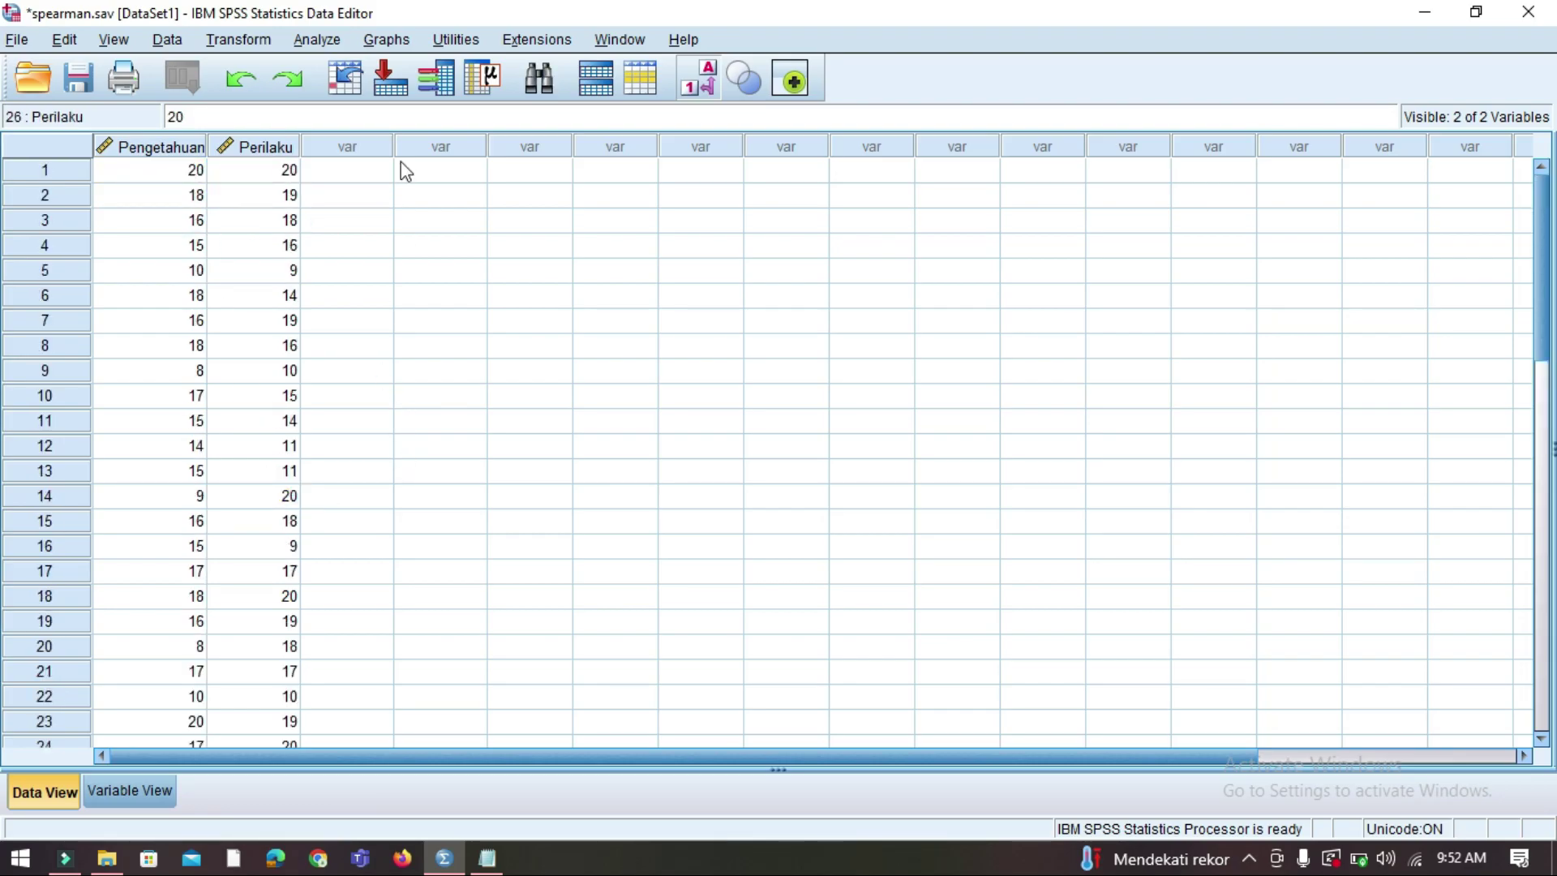
Start Recode into Different Variables for Pengetahuan and assign the output variable name Kat_Pengetahuan.
{"action": "left_click", "coordinate": [327, 41]}
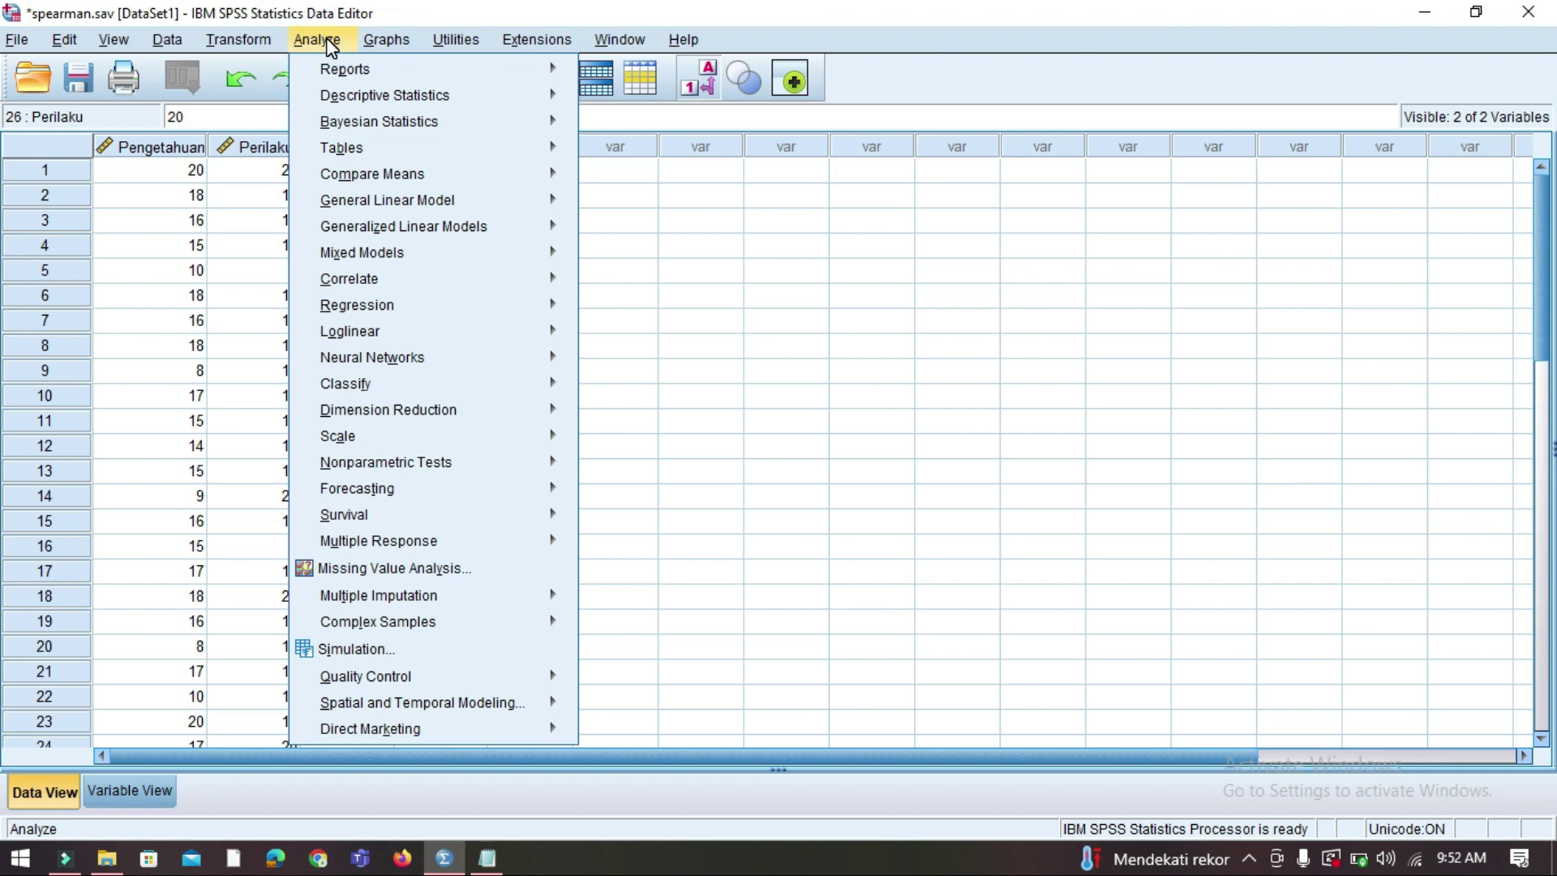
{"action": "mouse_move", "coordinate": [229, 35]}
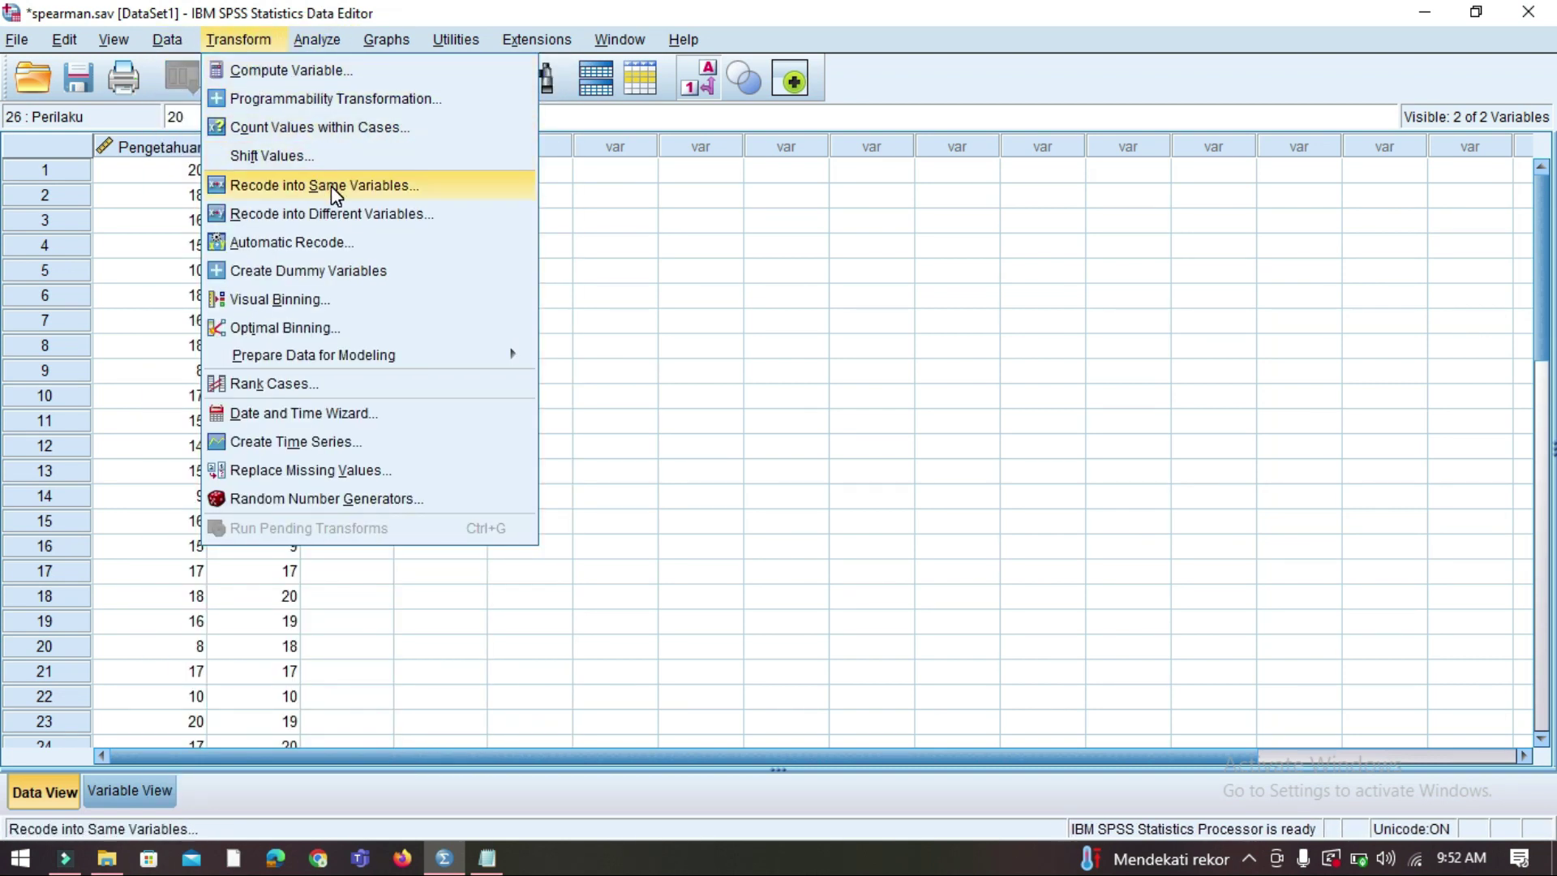
{"action": "left_click", "coordinate": [335, 213]}
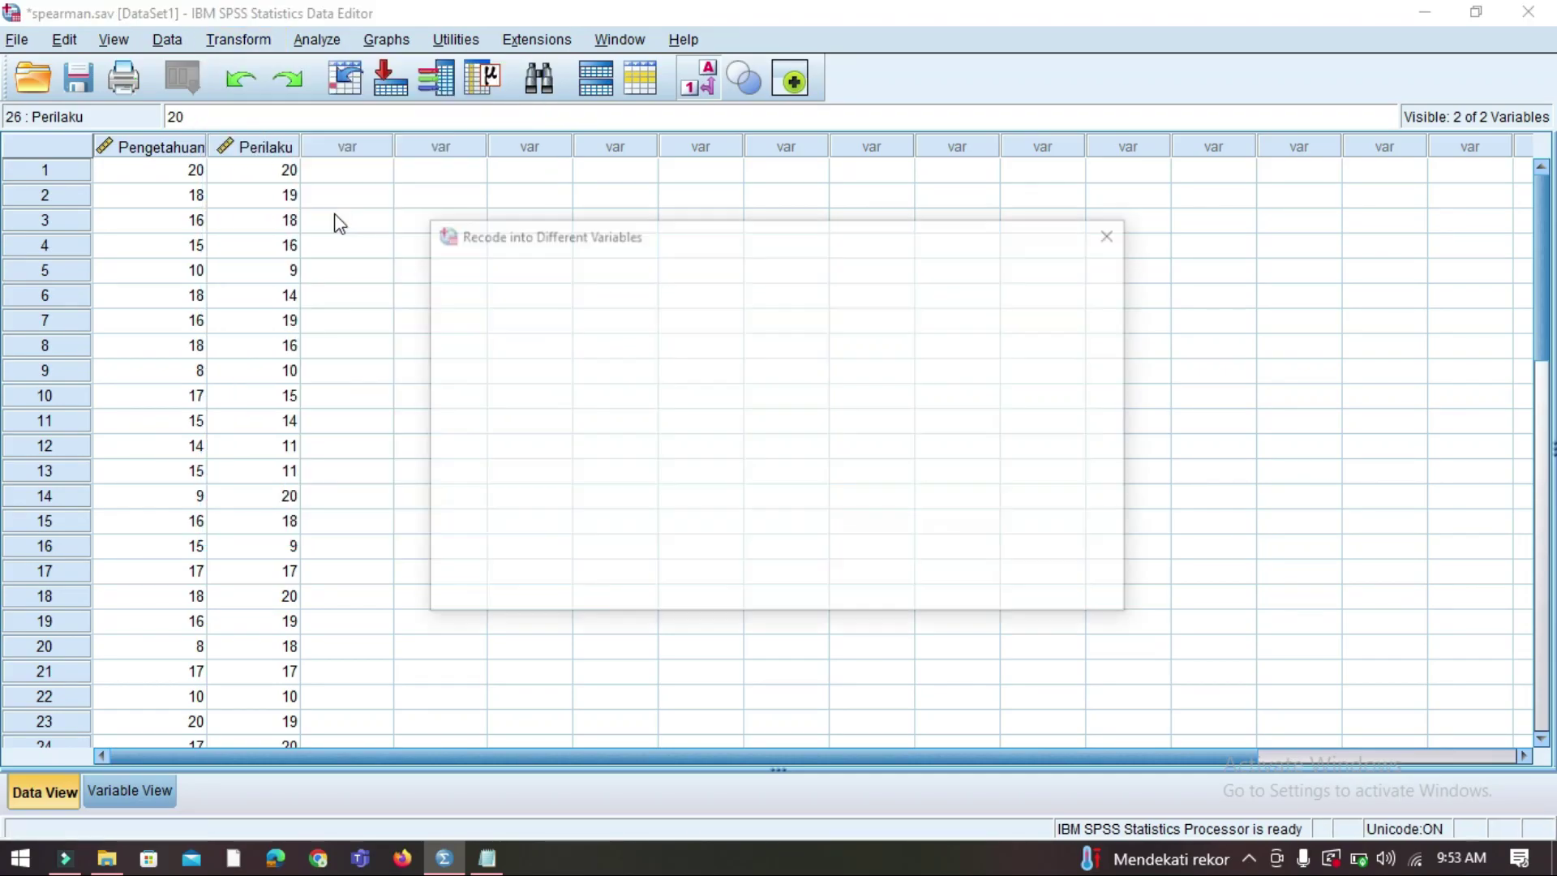
{"action": "left_click", "coordinate": [636, 392]}
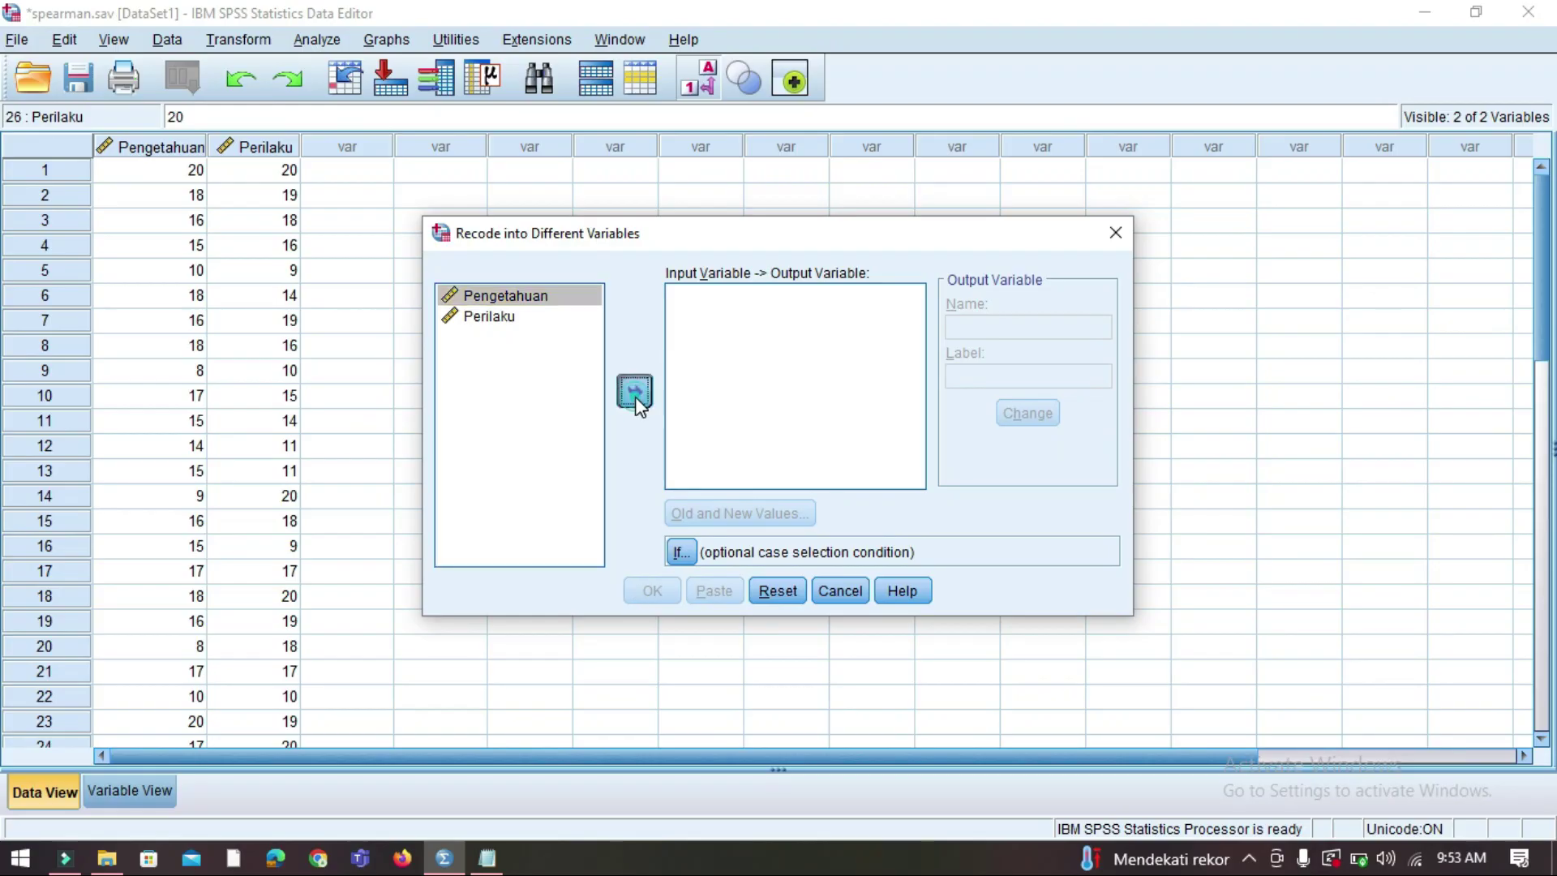
{"action": "left_click", "coordinate": [982, 322]}
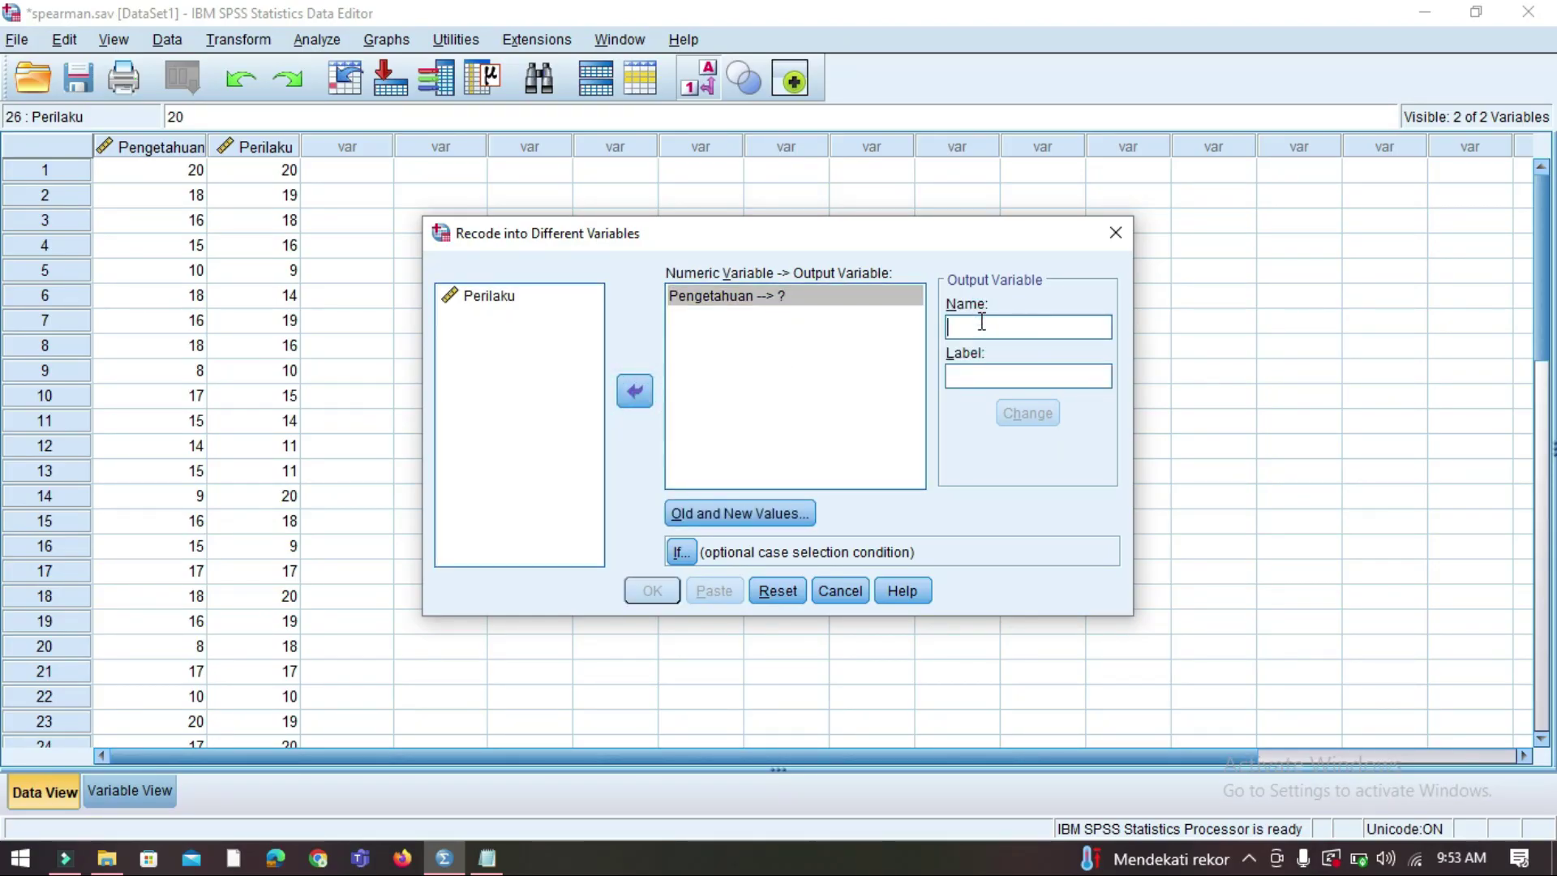
{"action": "type", "text": "Kat_"}
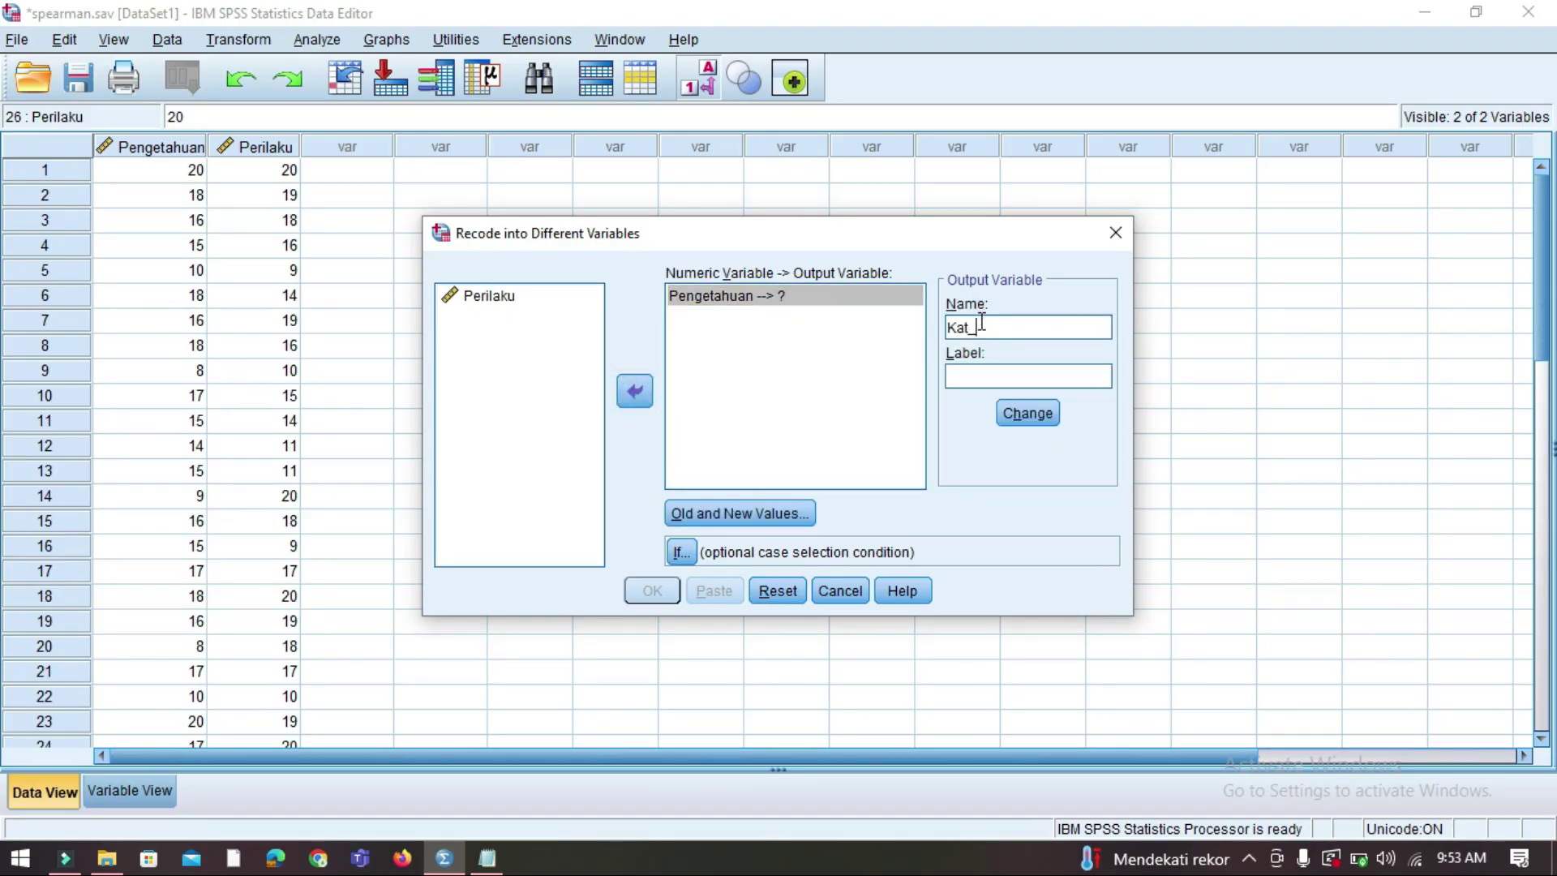
{"action": "type", "text": "Pengetahuan"}
{"action": "left_click", "coordinate": [1042, 420]}
Check the Rendah range in the Notepad notes and add a recode rule mapping old values 1 through 10 to new value 1.
{"action": "left_click", "coordinate": [745, 515]}
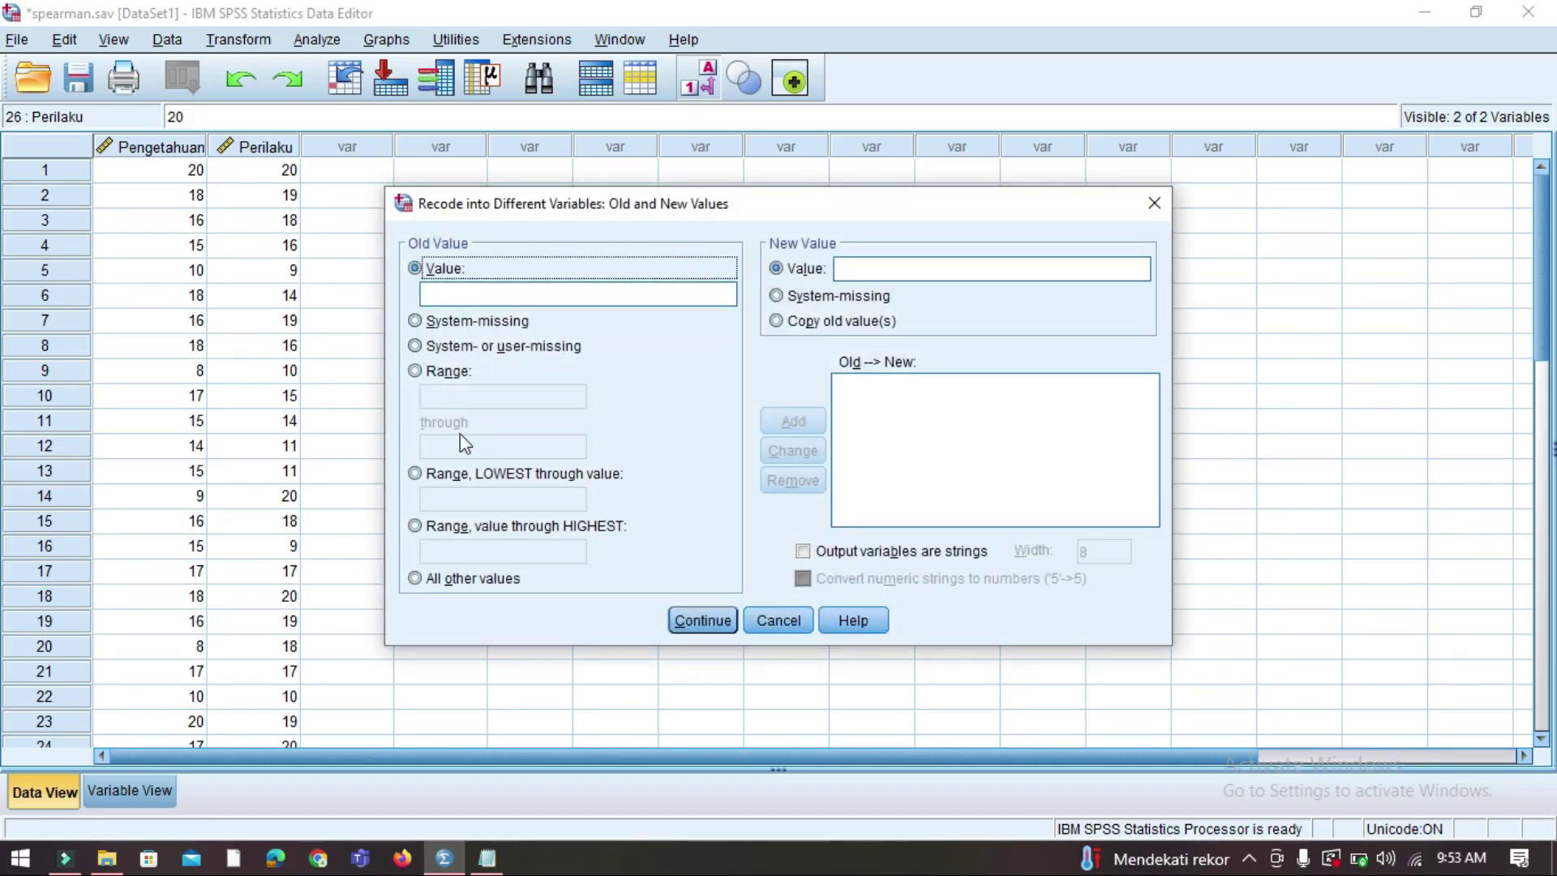
{"action": "left_click", "coordinate": [439, 373]}
{"action": "left_click", "coordinate": [487, 858]}
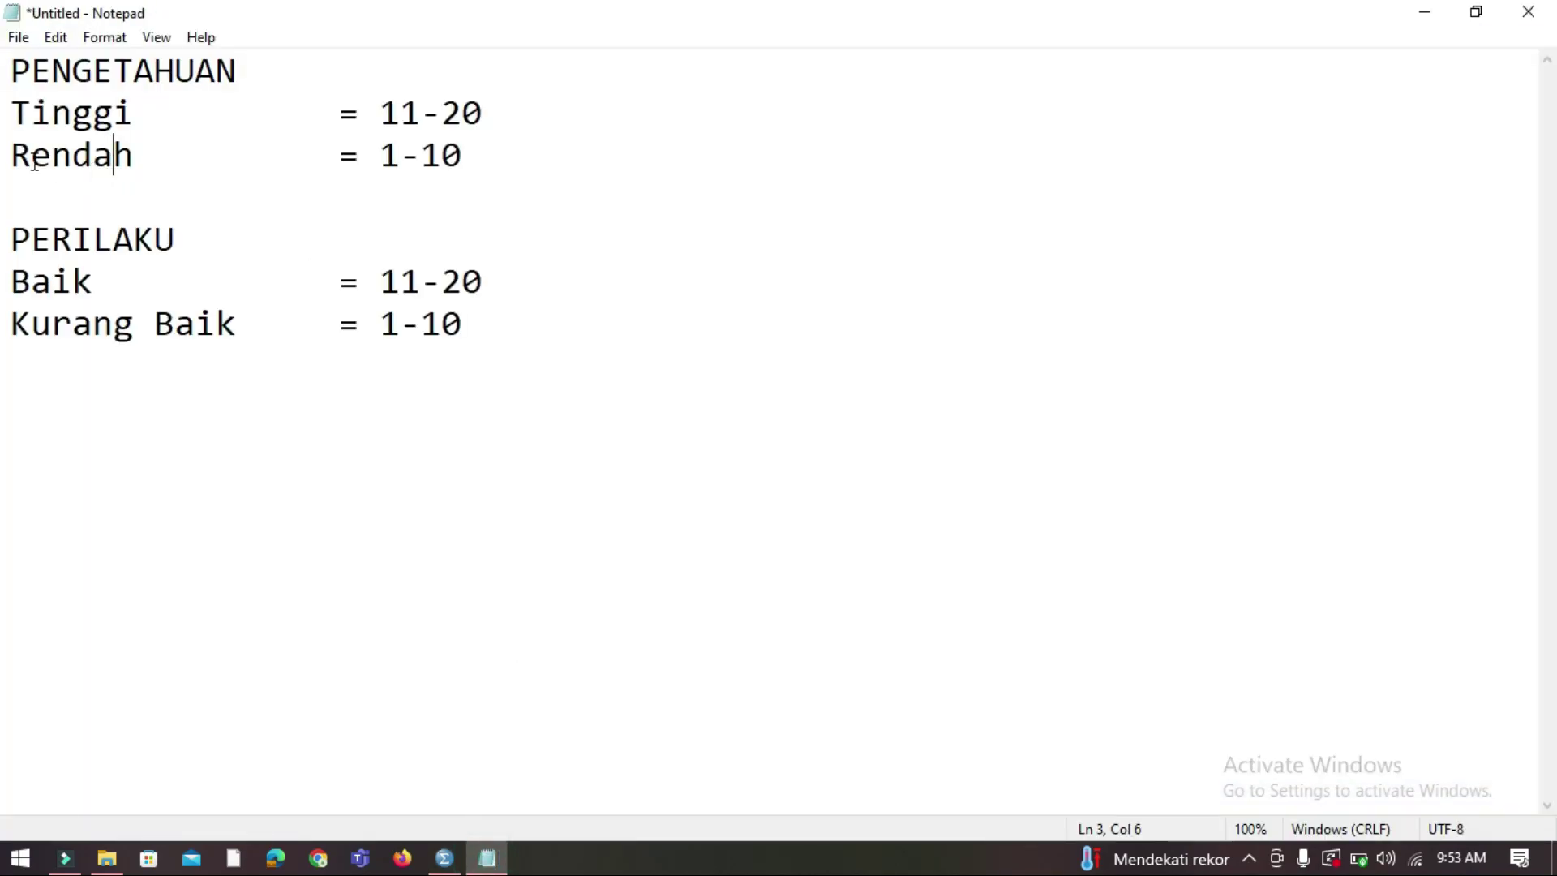
{"action": "left_click", "coordinate": [444, 858]}
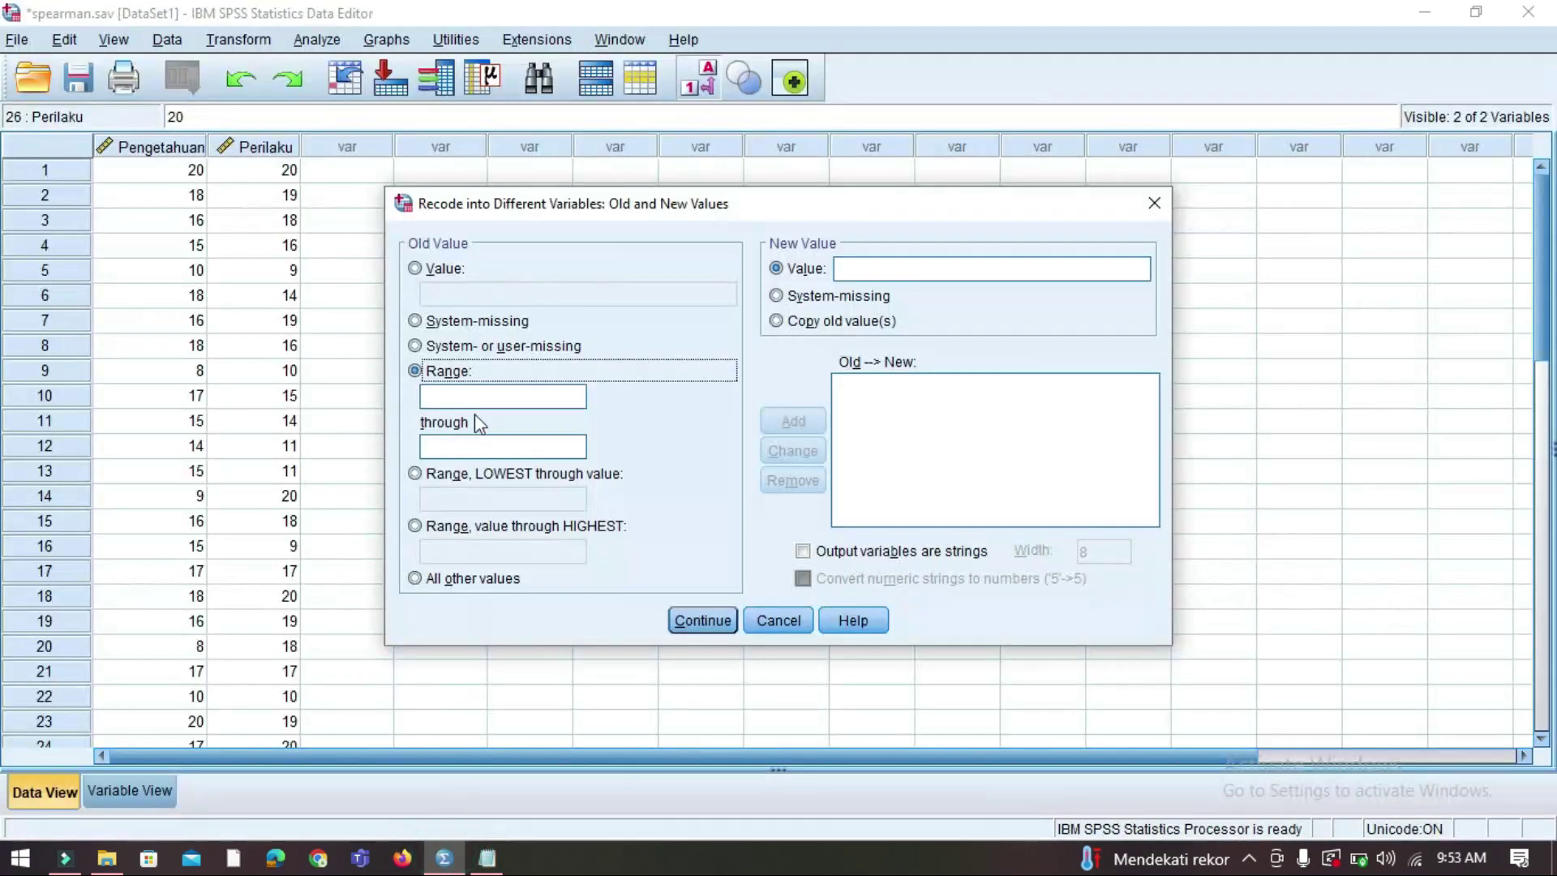
{"action": "left_click", "coordinate": [470, 388]}
{"action": "type", "text": "1"}
{"action": "left_click", "coordinate": [470, 451]}
{"action": "type", "text": "10"}
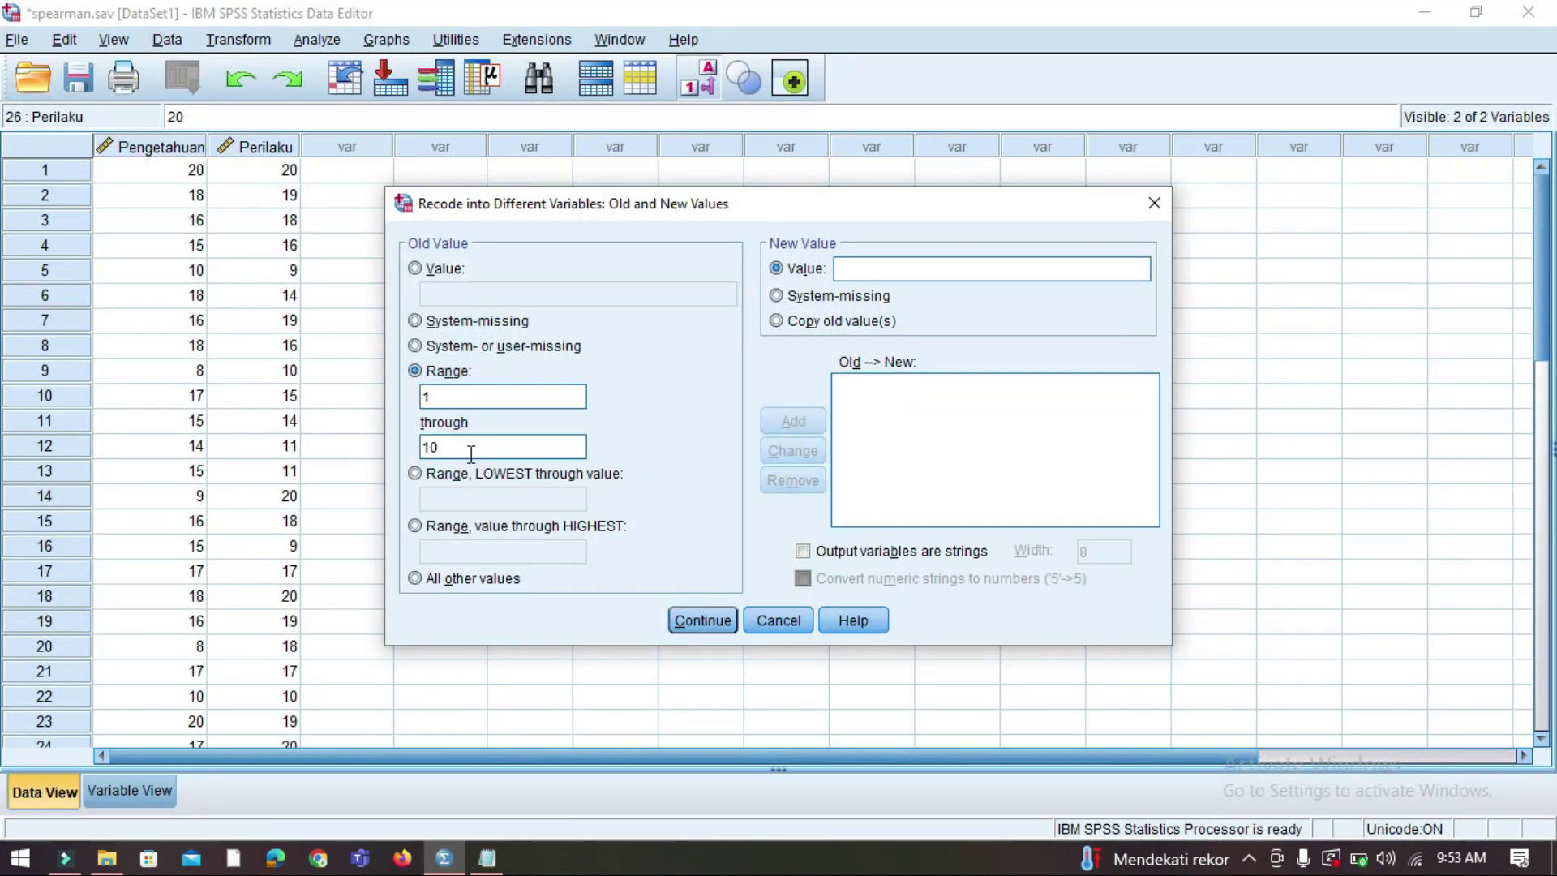
{"action": "left_click", "coordinate": [863, 265]}
{"action": "type", "text": "1"}
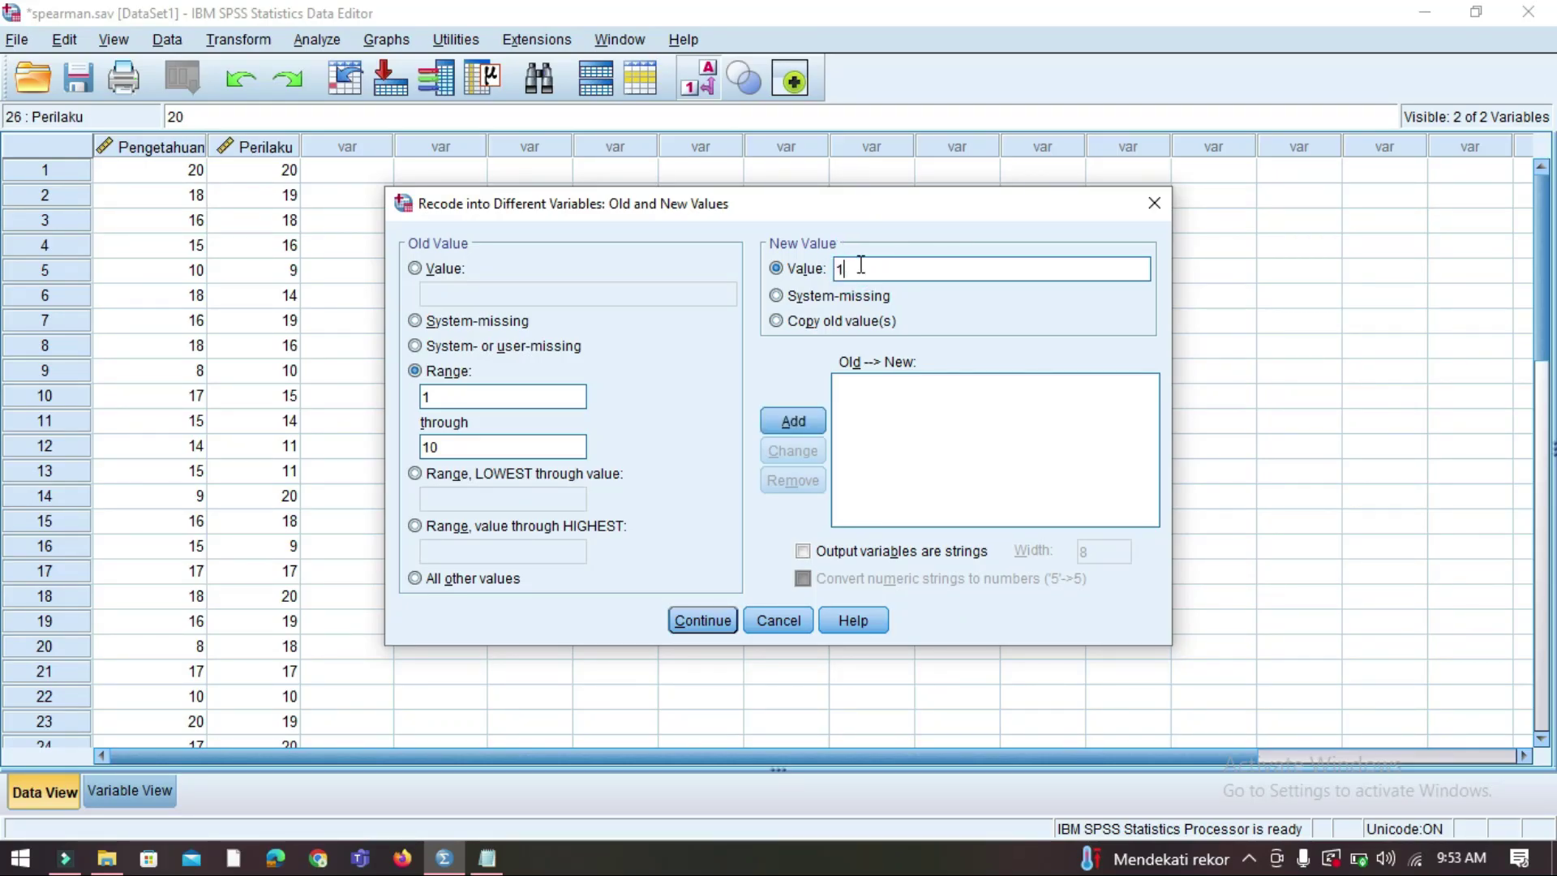
{"action": "left_click", "coordinate": [798, 423]}
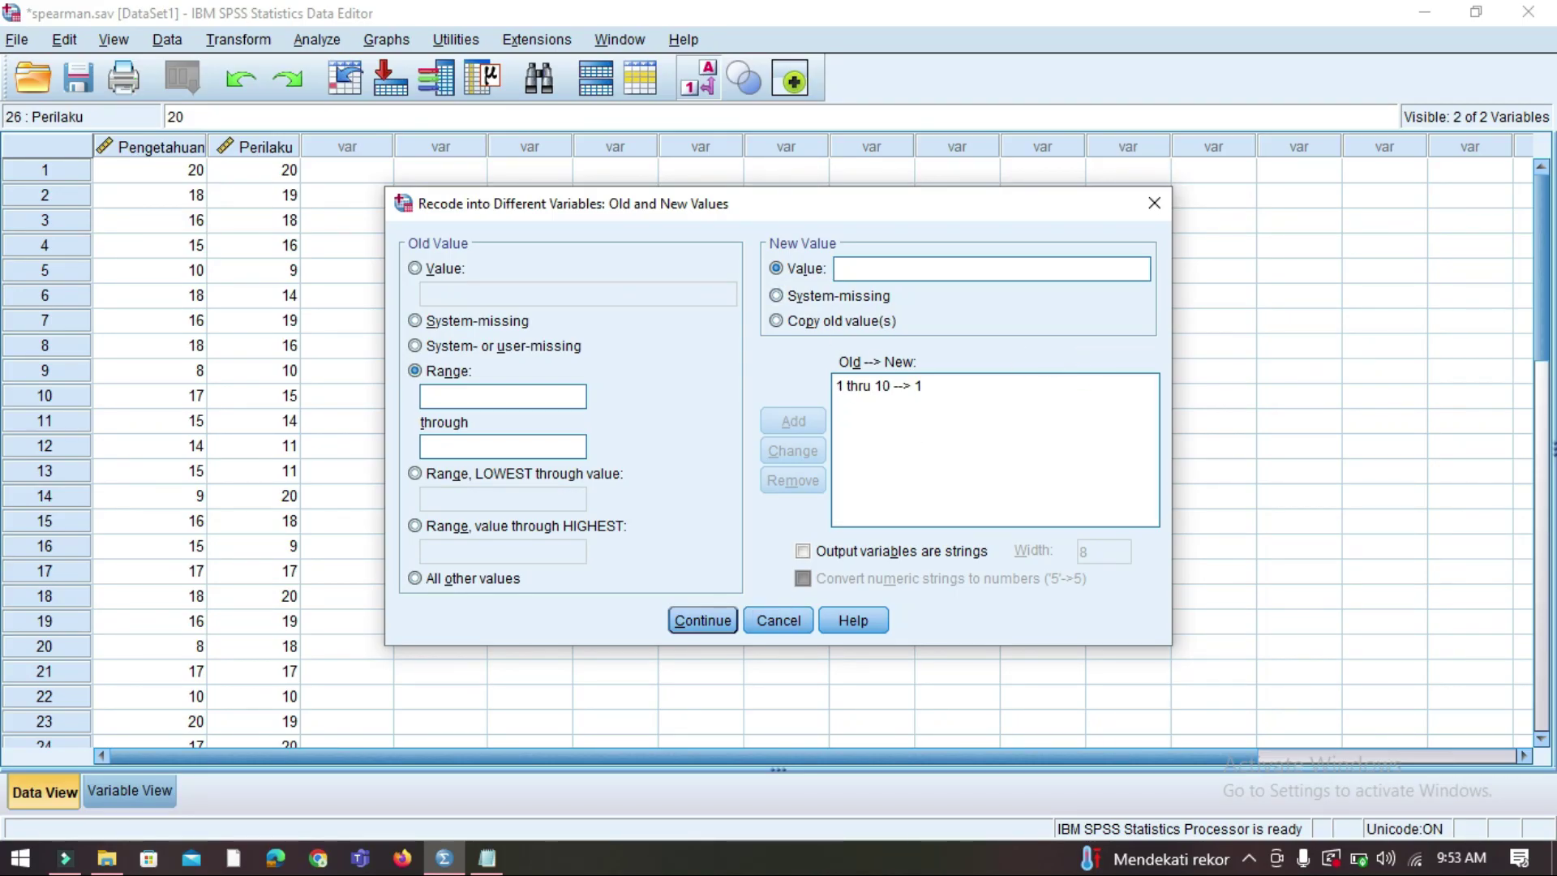
Add a second recode rule mapping old values 11 through 20 to new value 2.
{"action": "left_click", "coordinate": [567, 399]}
{"action": "type", "text": "11"}
{"action": "left_click", "coordinate": [503, 445]}
{"action": "type", "text": "20"}
{"action": "left_click", "coordinate": [905, 268]}
{"action": "type", "text": "2"}
{"action": "left_click", "coordinate": [809, 421]}
Accept the rules and run the Pengetahuan recode, then show the dataset's variable definitions with the output viewer minimized.
{"action": "left_click", "coordinate": [698, 616]}
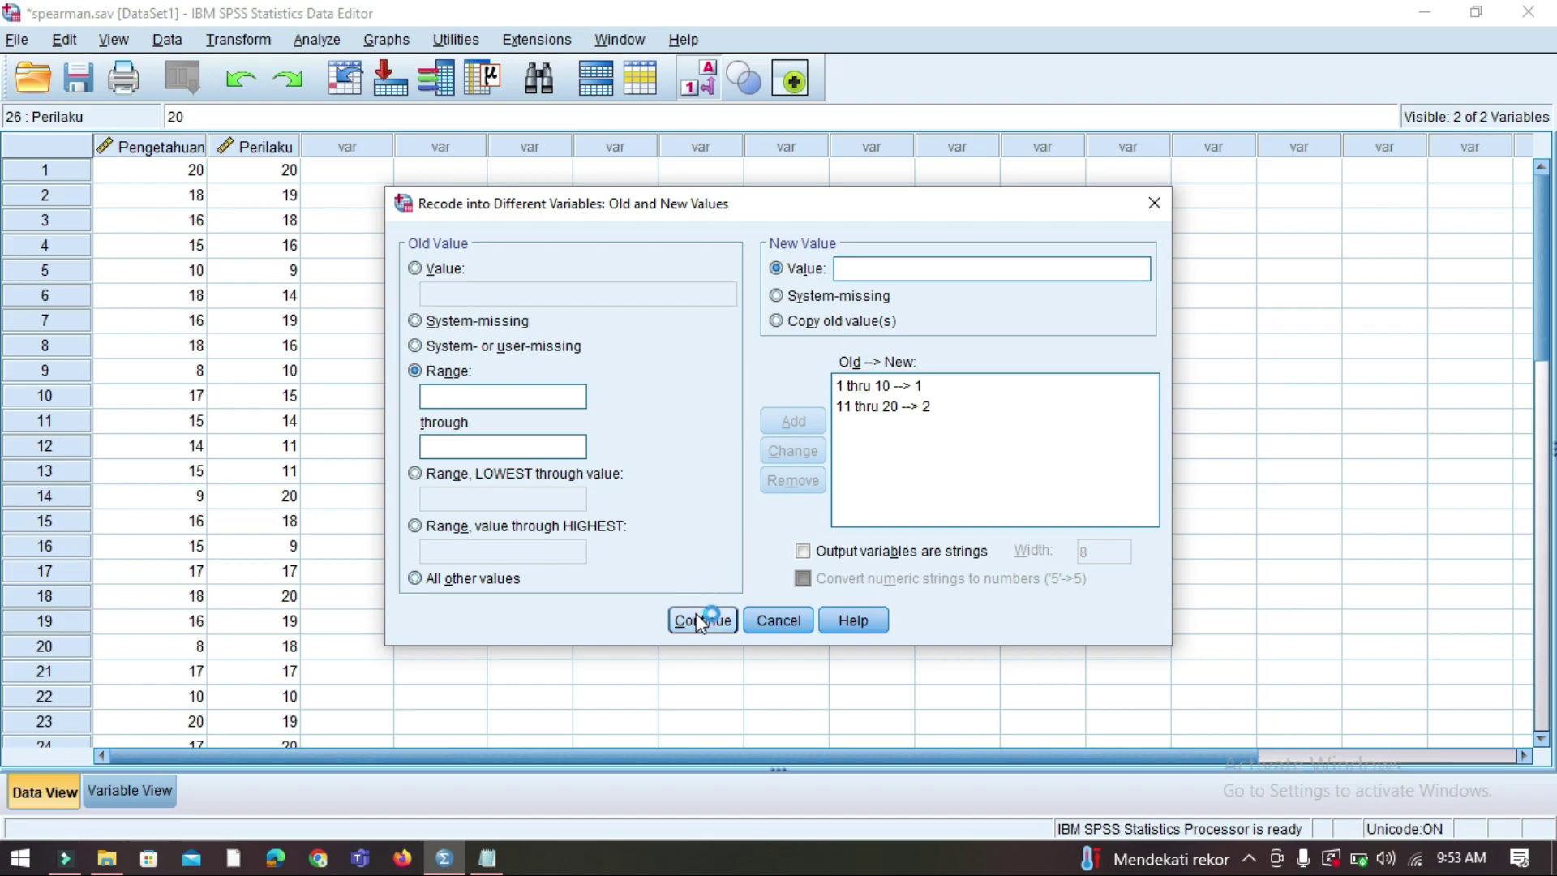
{"action": "left_click", "coordinate": [699, 620]}
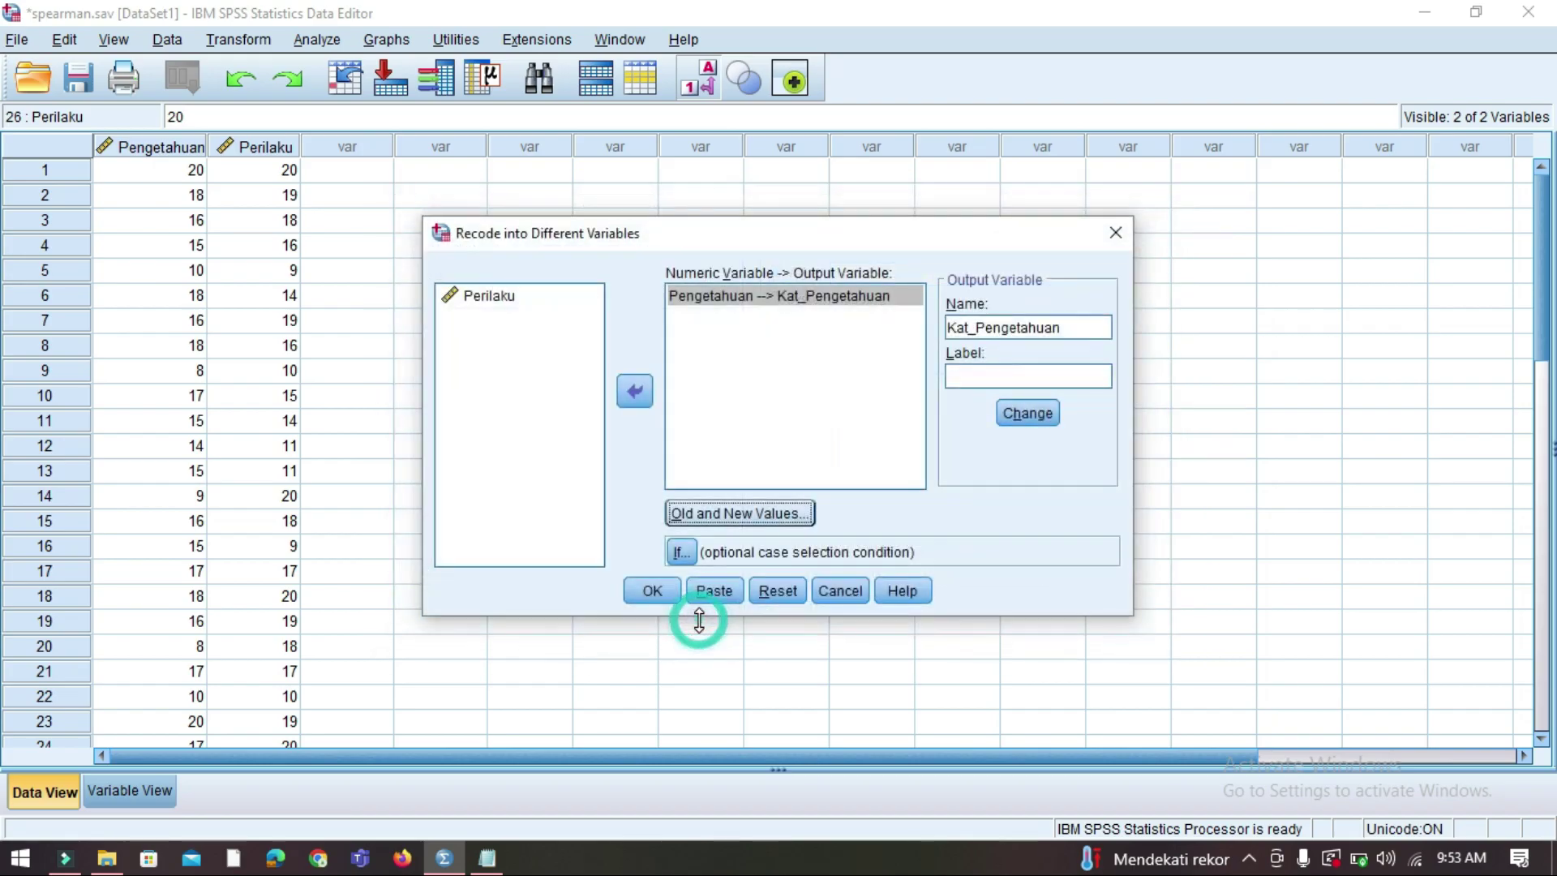
{"action": "left_click", "coordinate": [653, 594]}
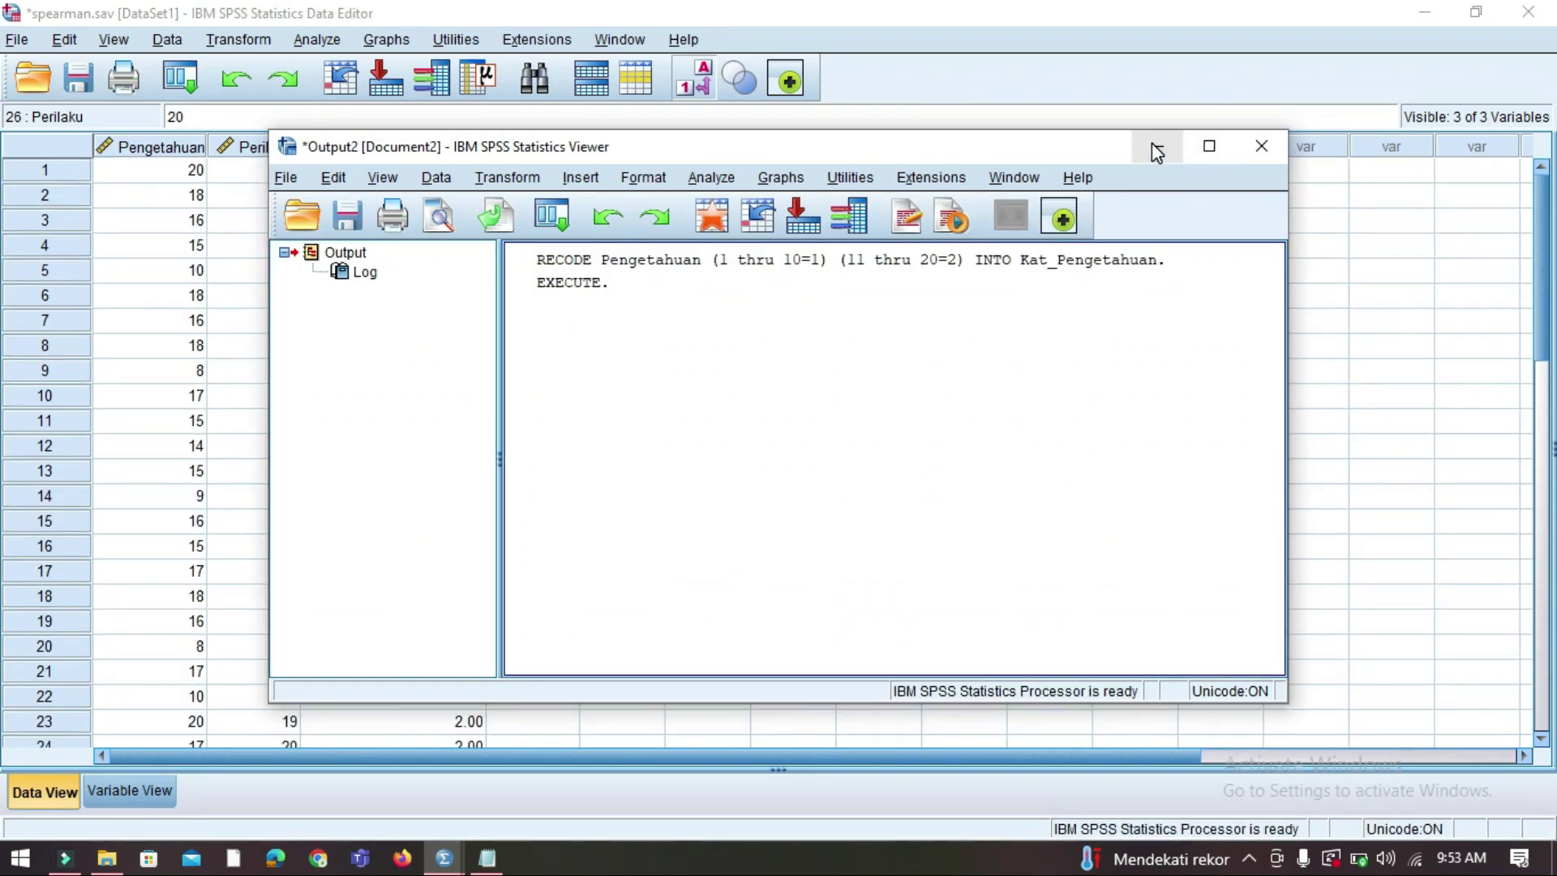
{"action": "left_click", "coordinate": [1157, 147]}
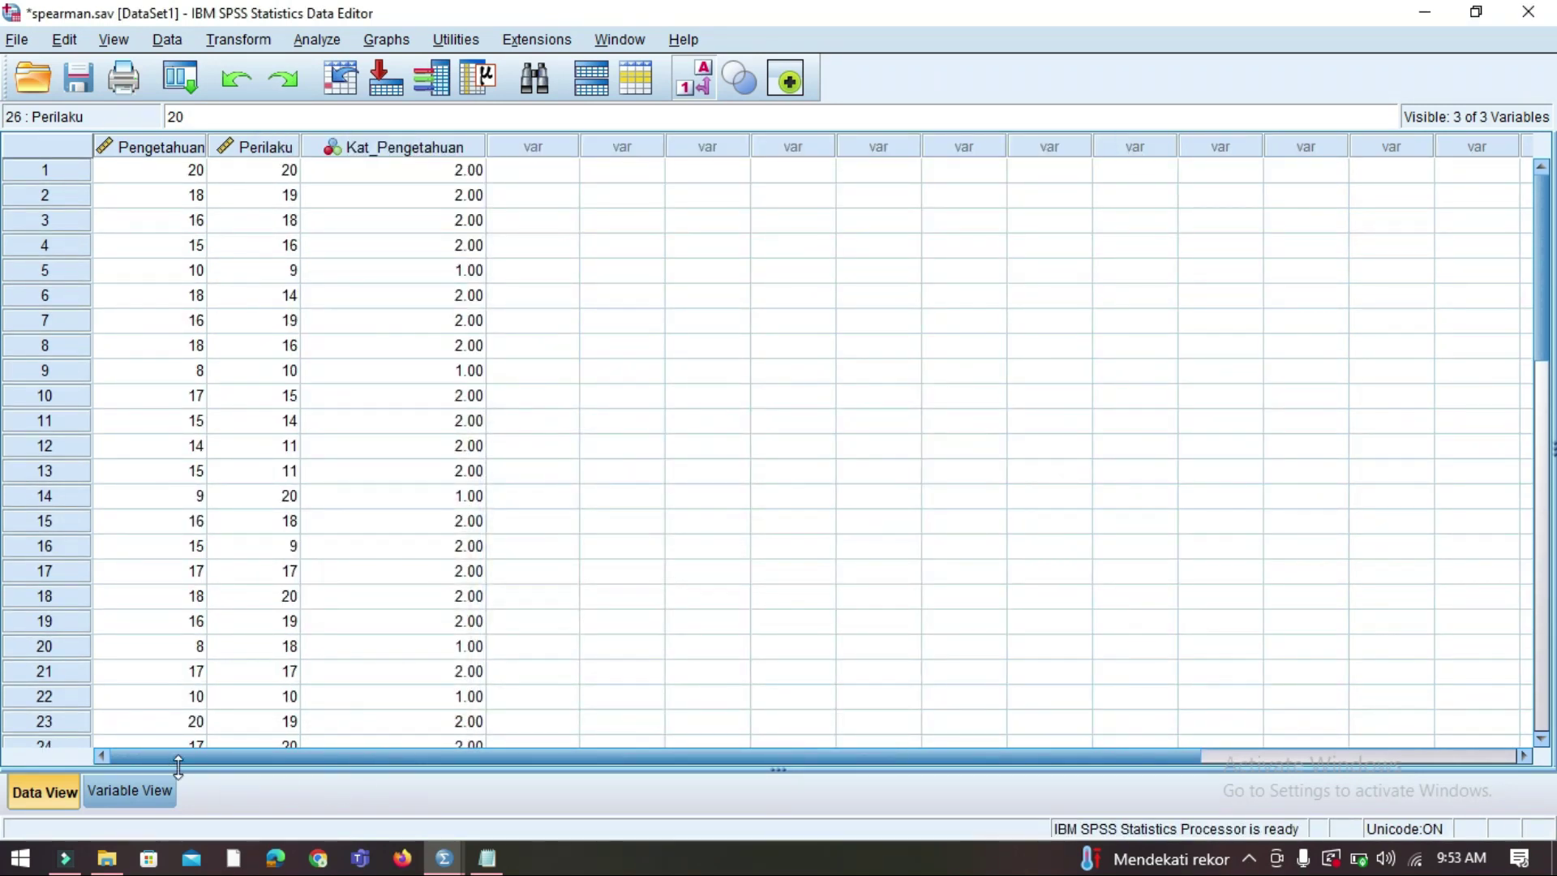
{"action": "left_click", "coordinate": [137, 791]}
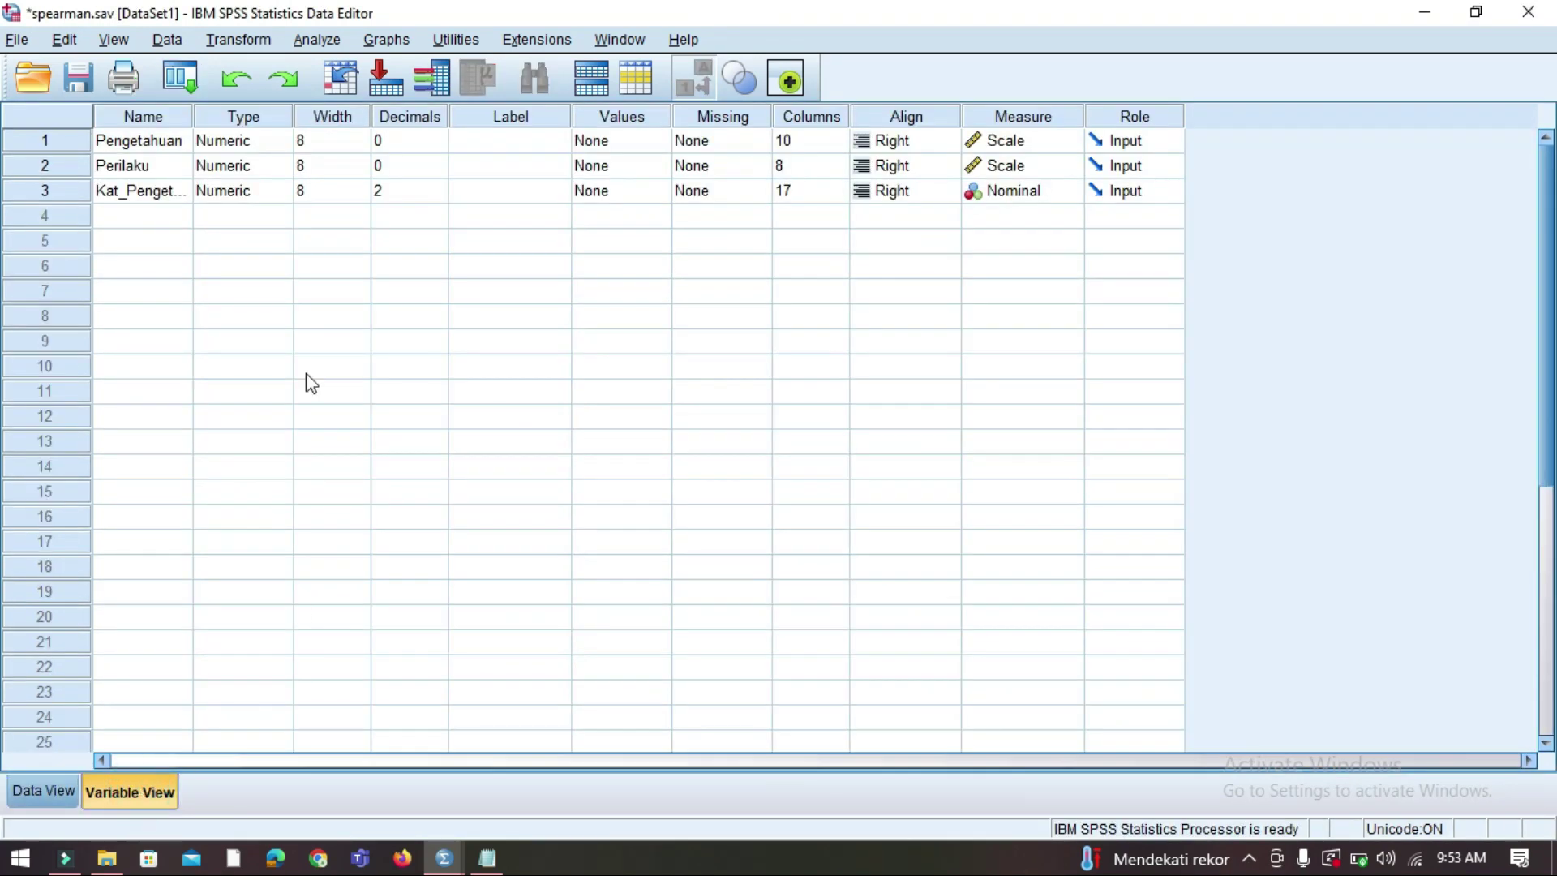
Set the Kat_Pengetahuan variable to 0 decimals and view its codes in the data sheet.
{"action": "left_click", "coordinate": [439, 196]}
{"action": "double_click", "coordinate": [439, 198]}
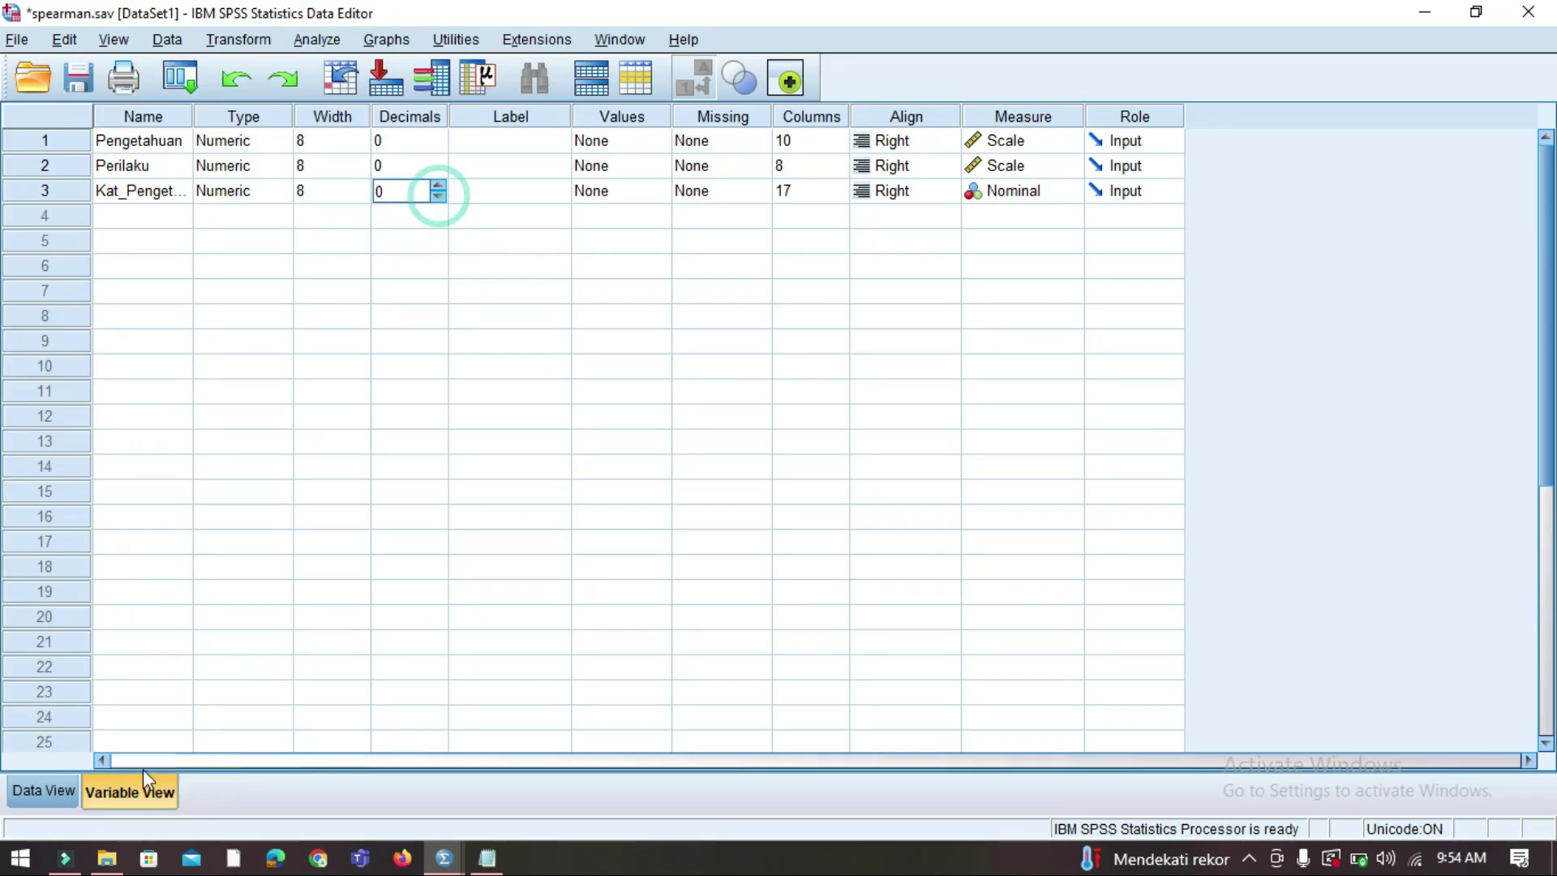
{"action": "left_click", "coordinate": [42, 791]}
{"action": "left_click", "coordinate": [391, 240]}
{"action": "left_click", "coordinate": [424, 193]}
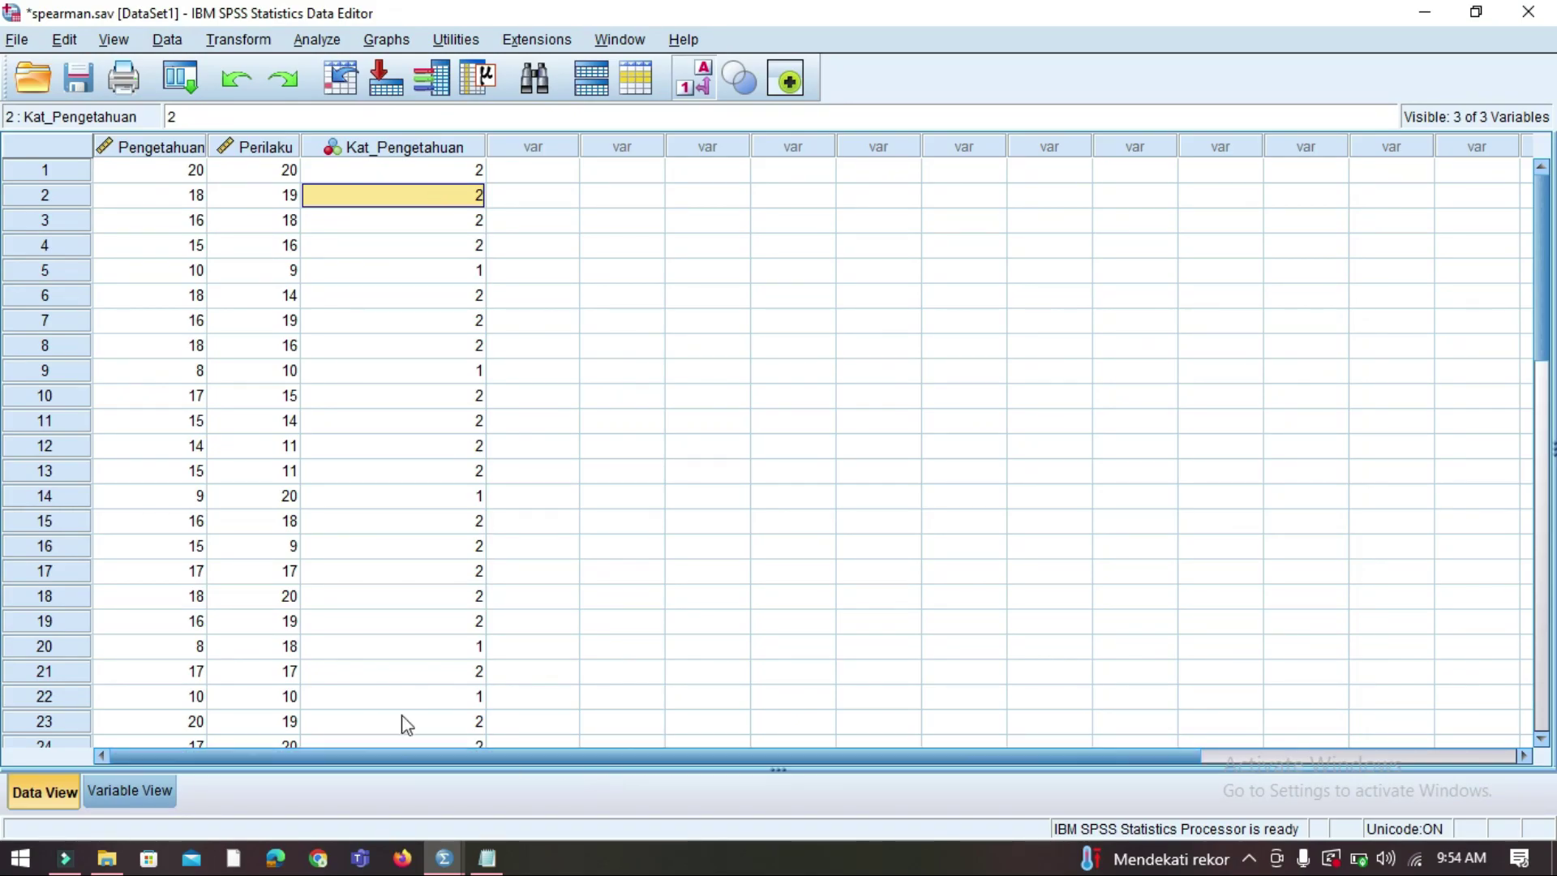
Start defining value labels for Kat_Pengetahuan and add the label Rendah for value 1.
{"action": "left_click", "coordinate": [127, 791]}
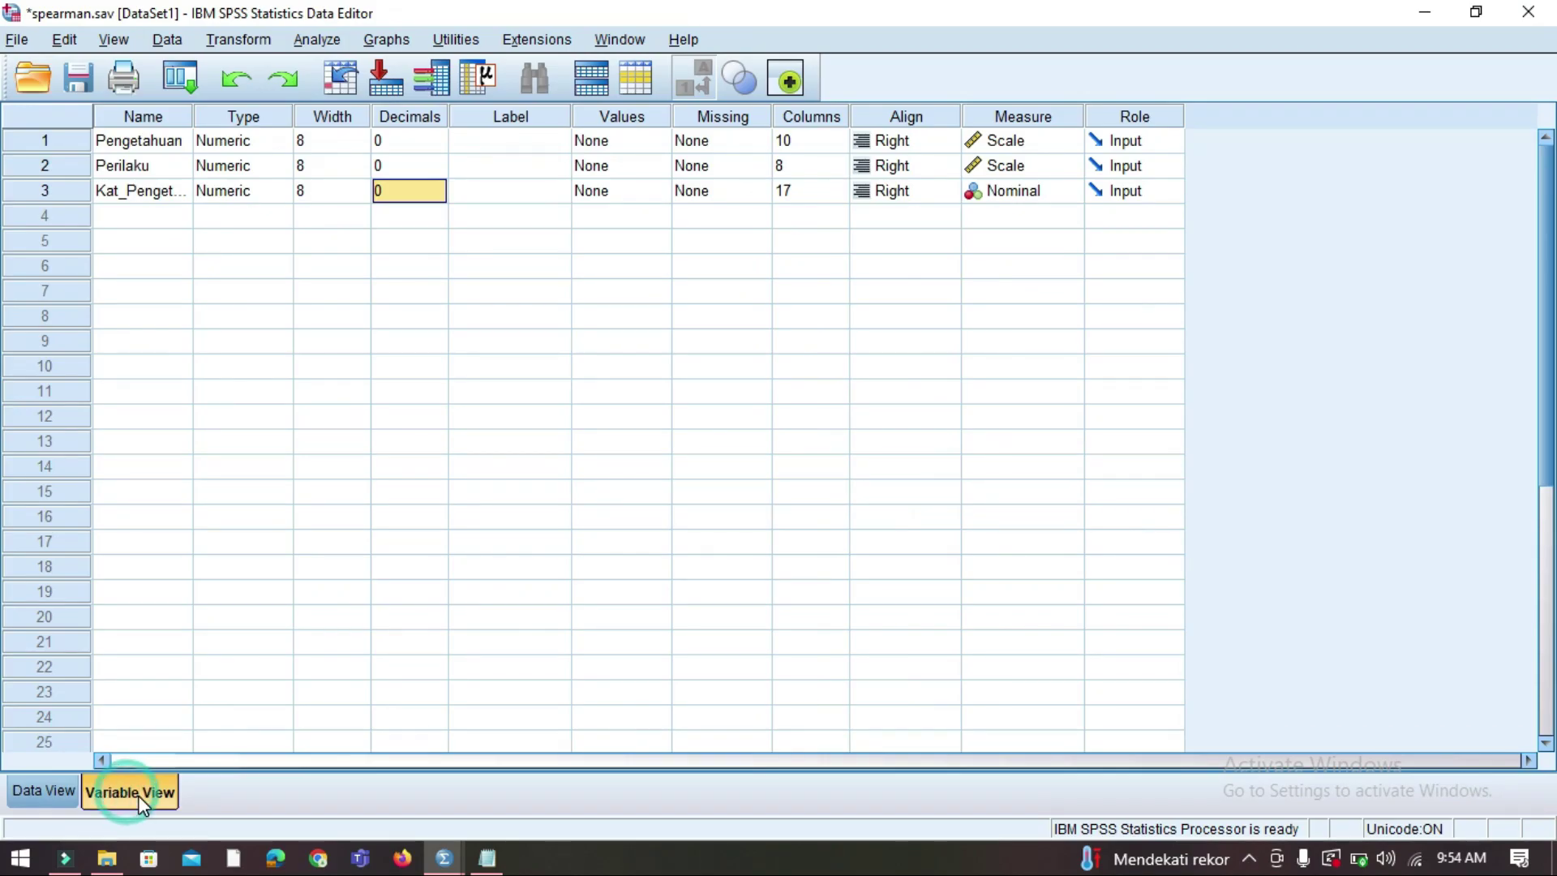
{"action": "left_click", "coordinate": [663, 191]}
{"action": "left_click", "coordinate": [664, 191]}
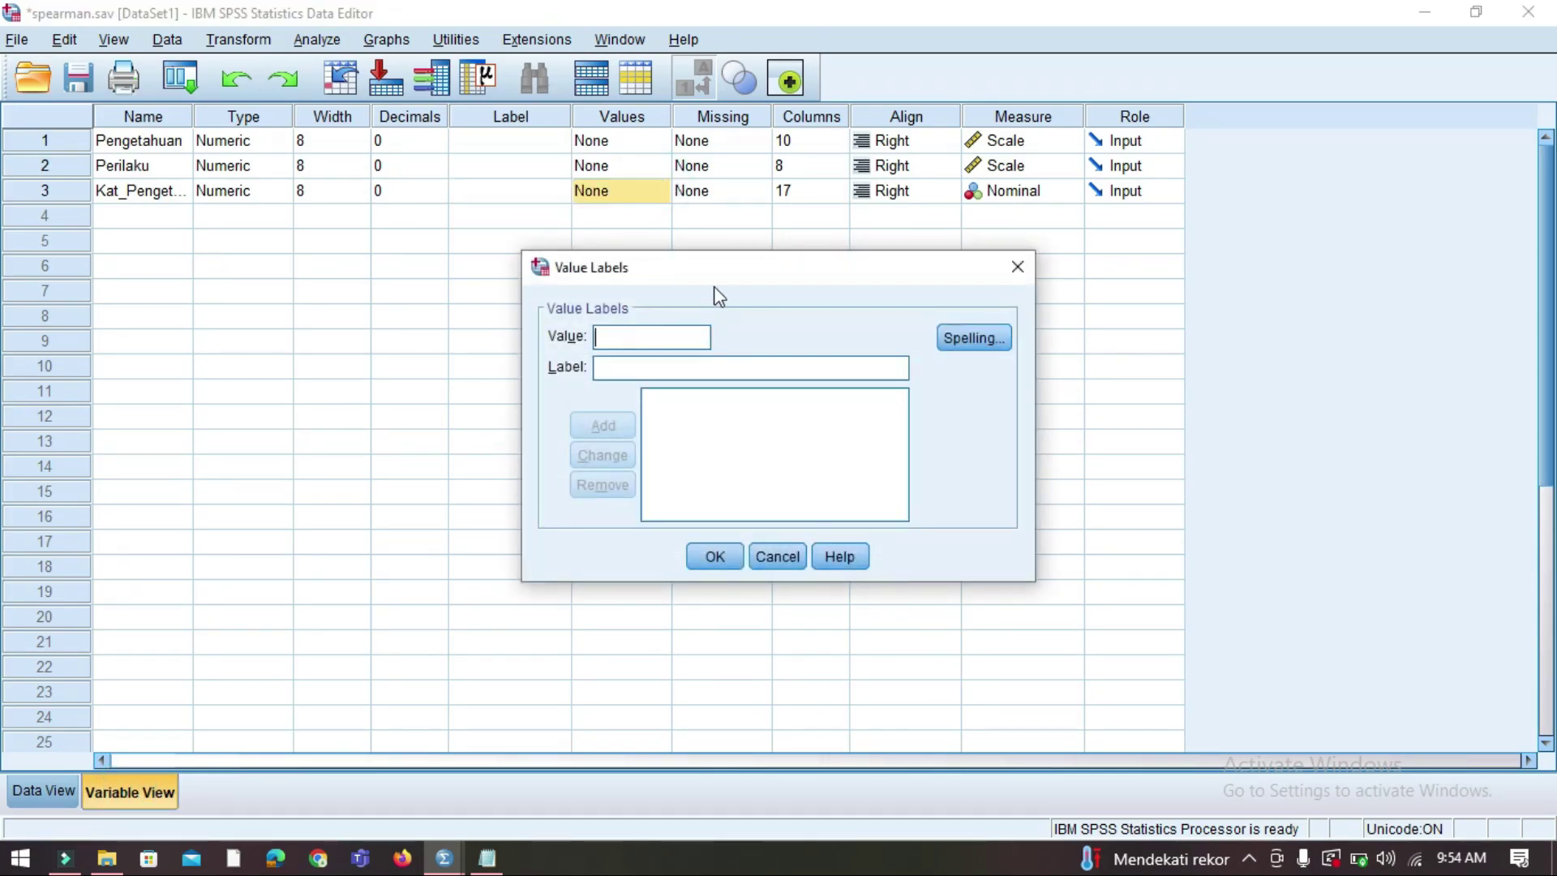
{"action": "left_click", "coordinate": [665, 367]}
{"action": "type", "text": "Rendah"}
{"action": "left_click", "coordinate": [613, 422]}
Add the label Tinggi for value 2 and accept the Kat_Pengetahuan value labels.
{"action": "type", "text": "2"}
{"action": "left_click", "coordinate": [662, 370]}
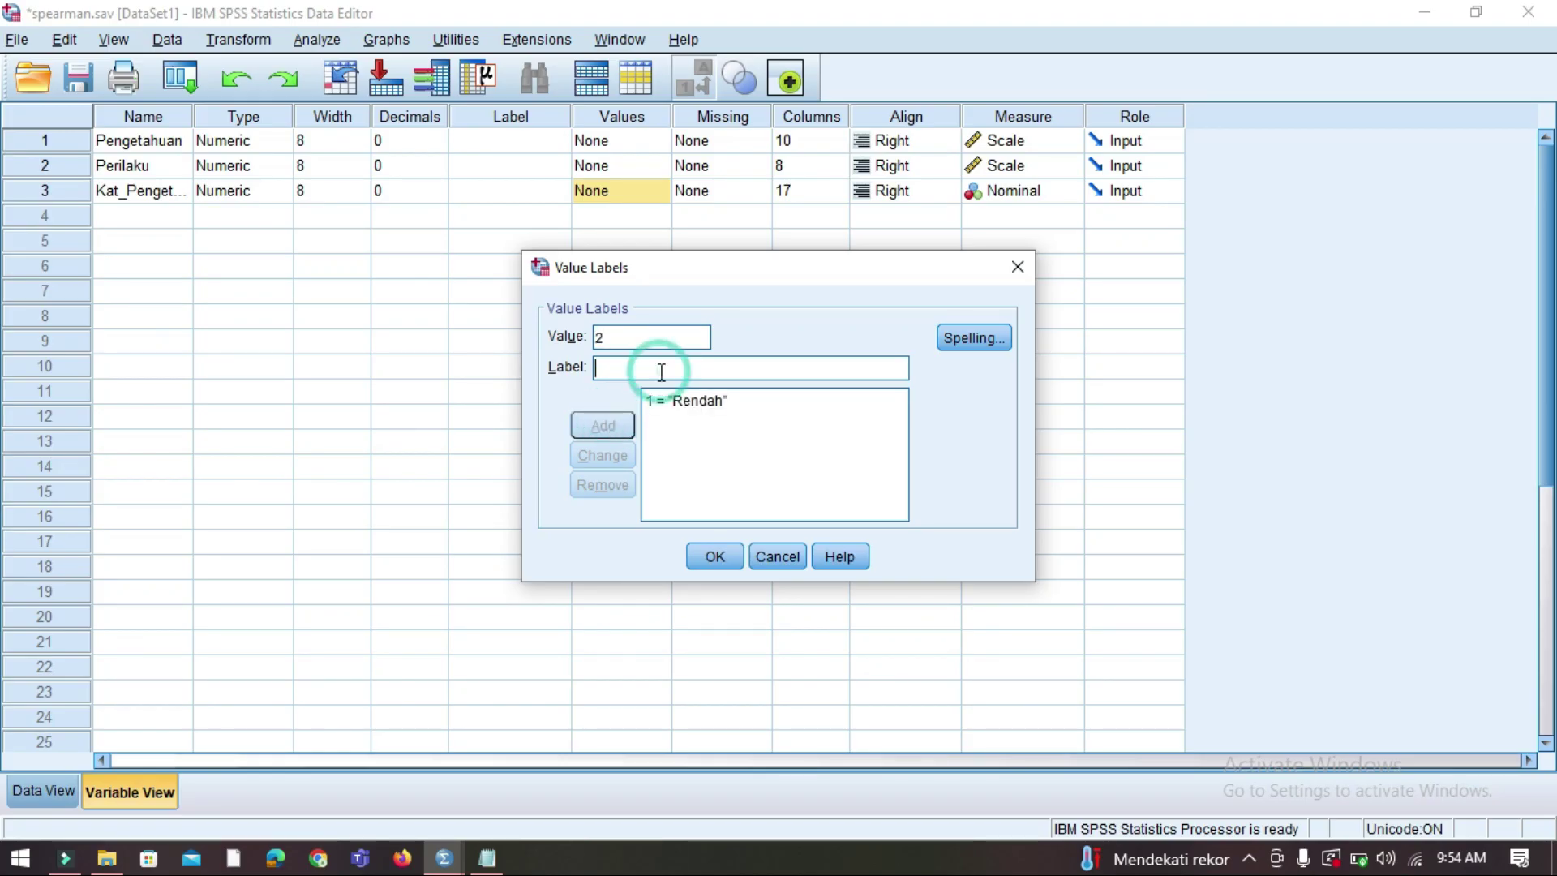
{"action": "type", "text": "Tingg"}
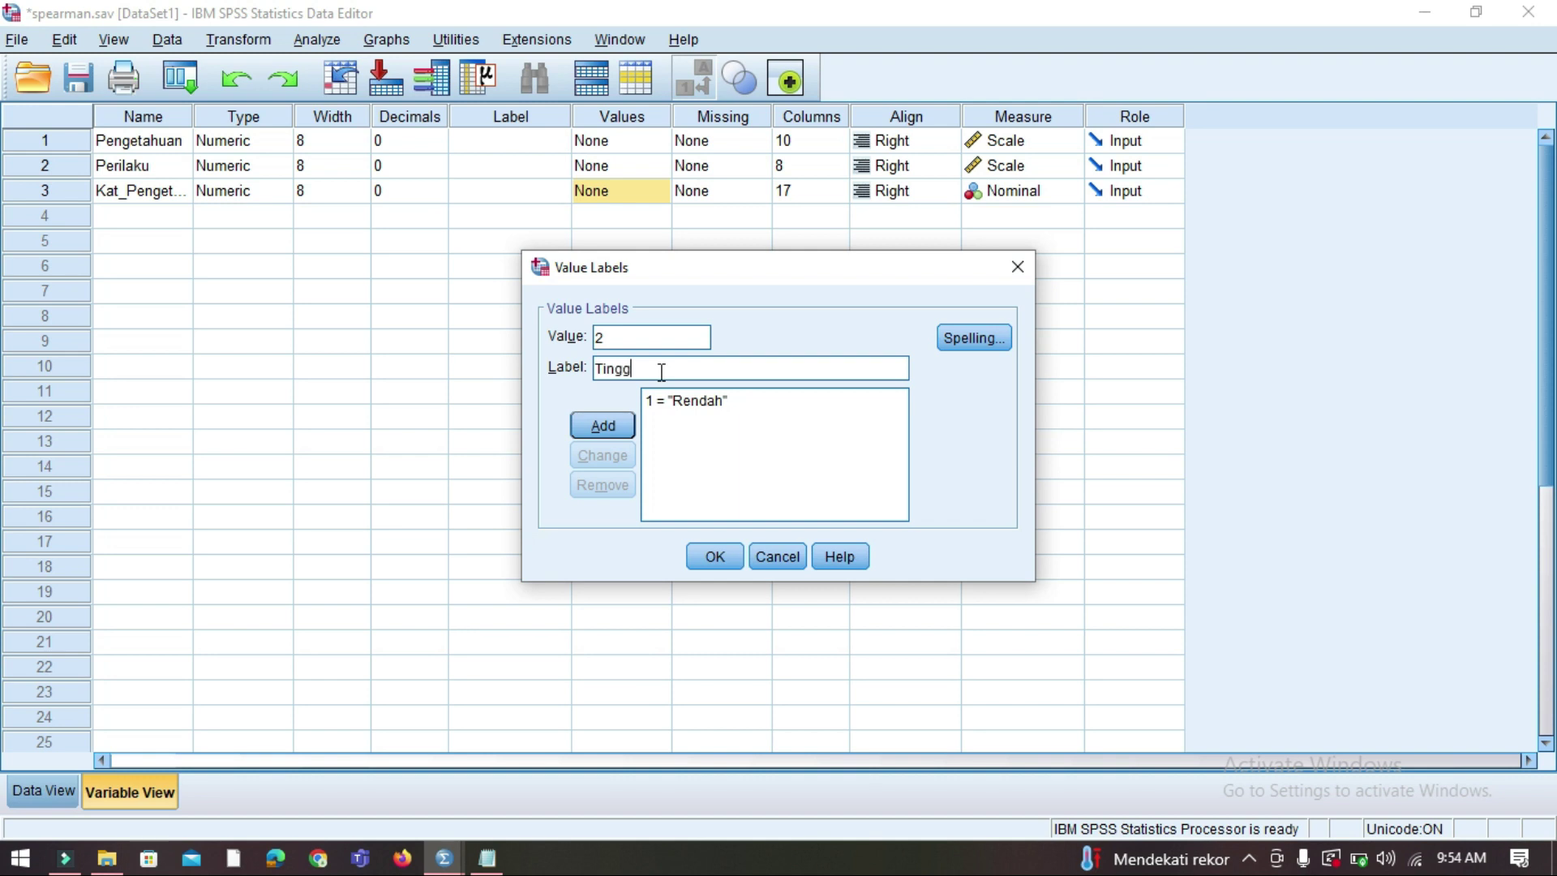
{"action": "left_click", "coordinate": [616, 423]}
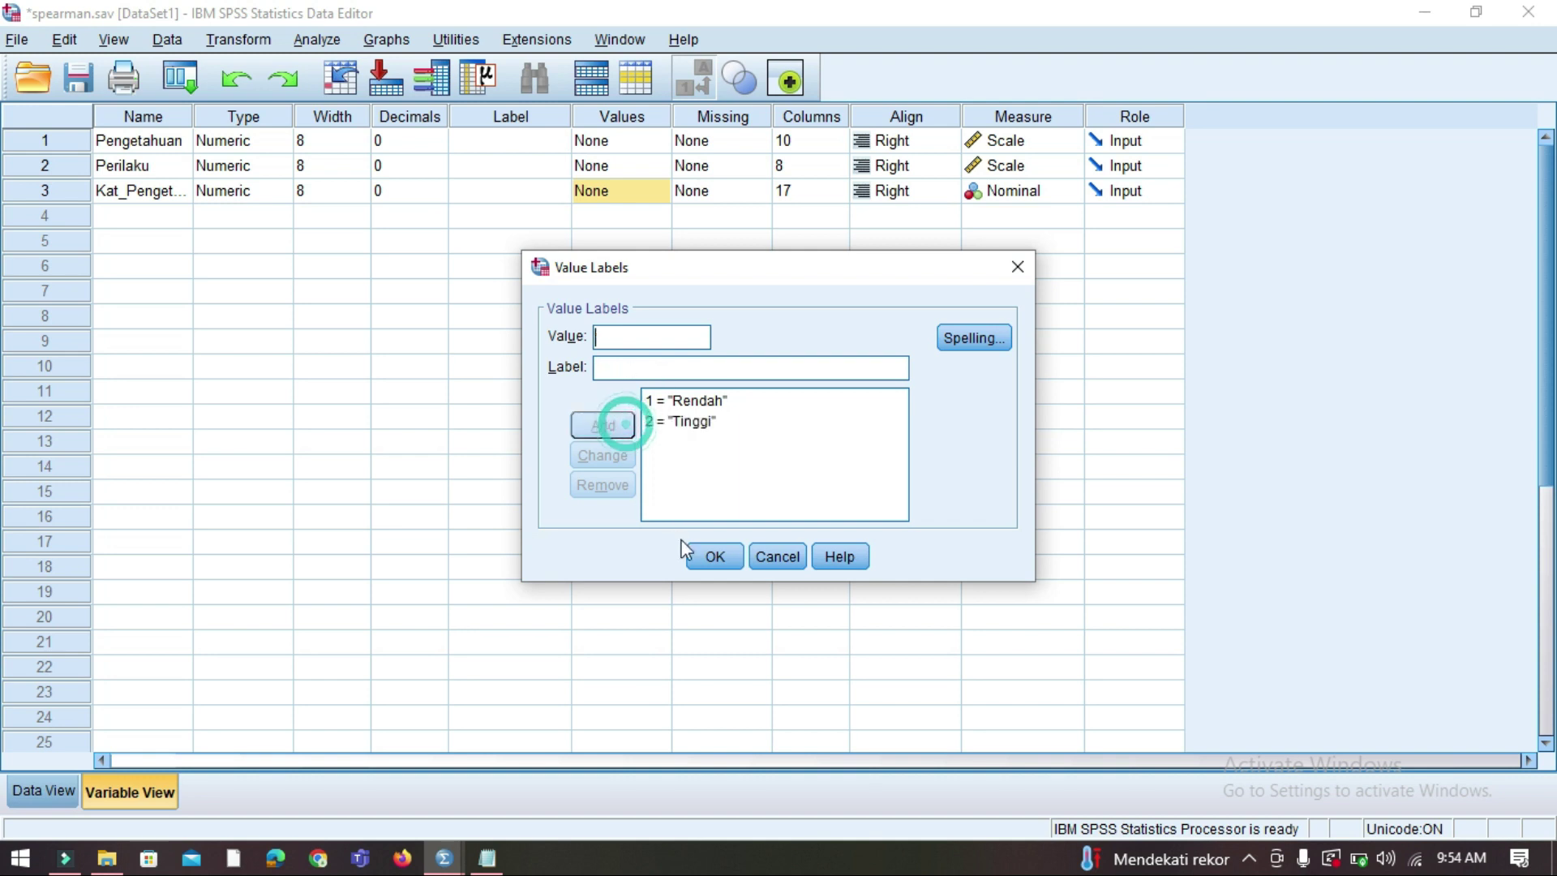
{"action": "left_click", "coordinate": [705, 558]}
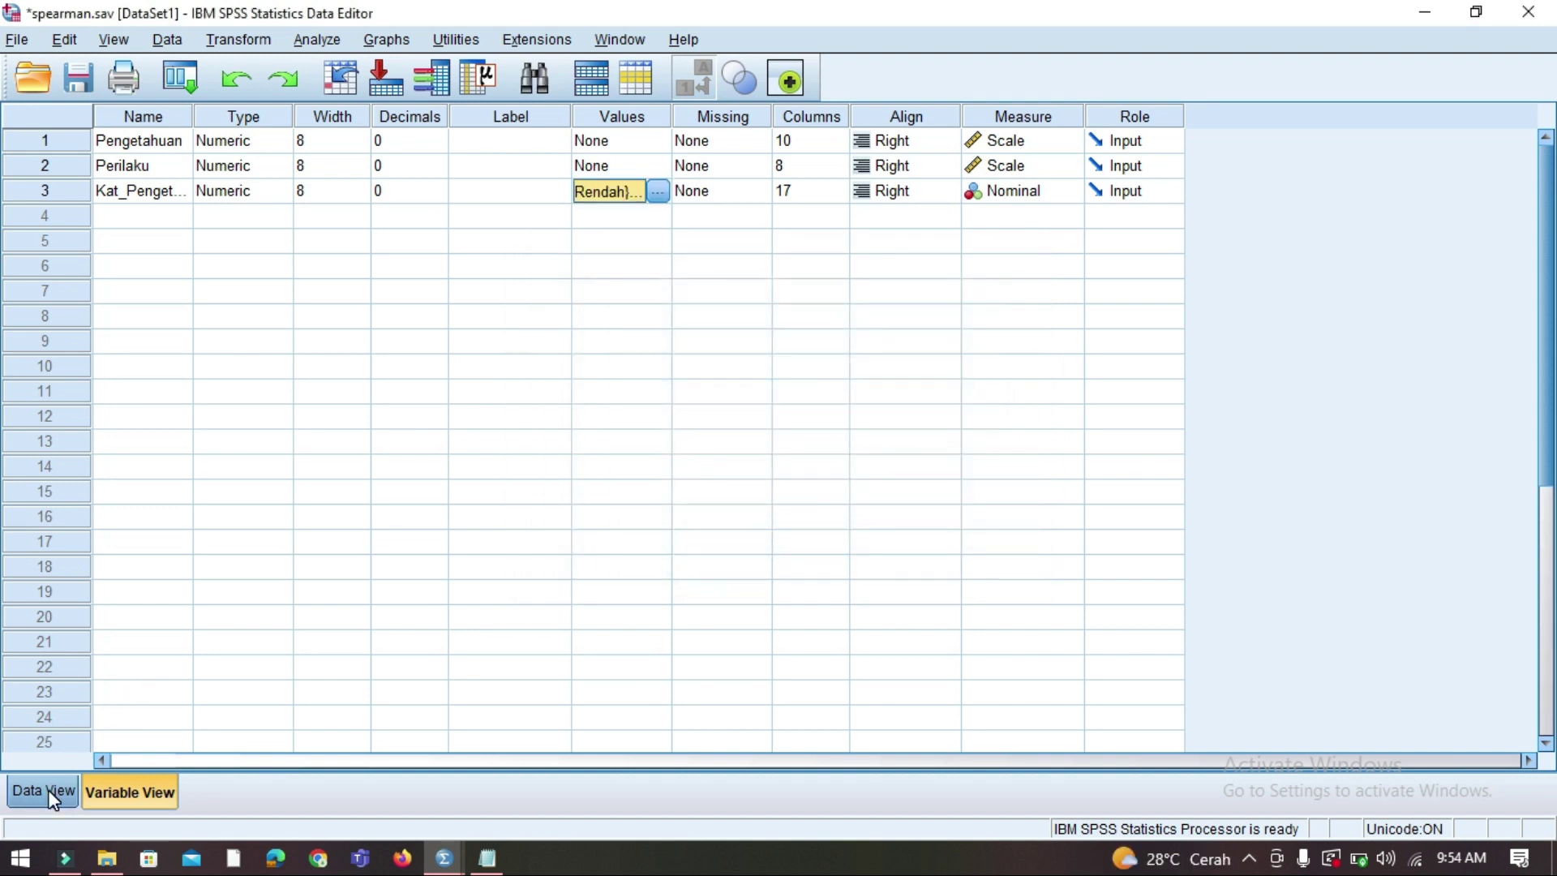
Compare the Pengetahuan scores with their Kat_Pengetahuan labels in the data, checking them against the ranges in the Notepad notes.
{"action": "left_click", "coordinate": [44, 792]}
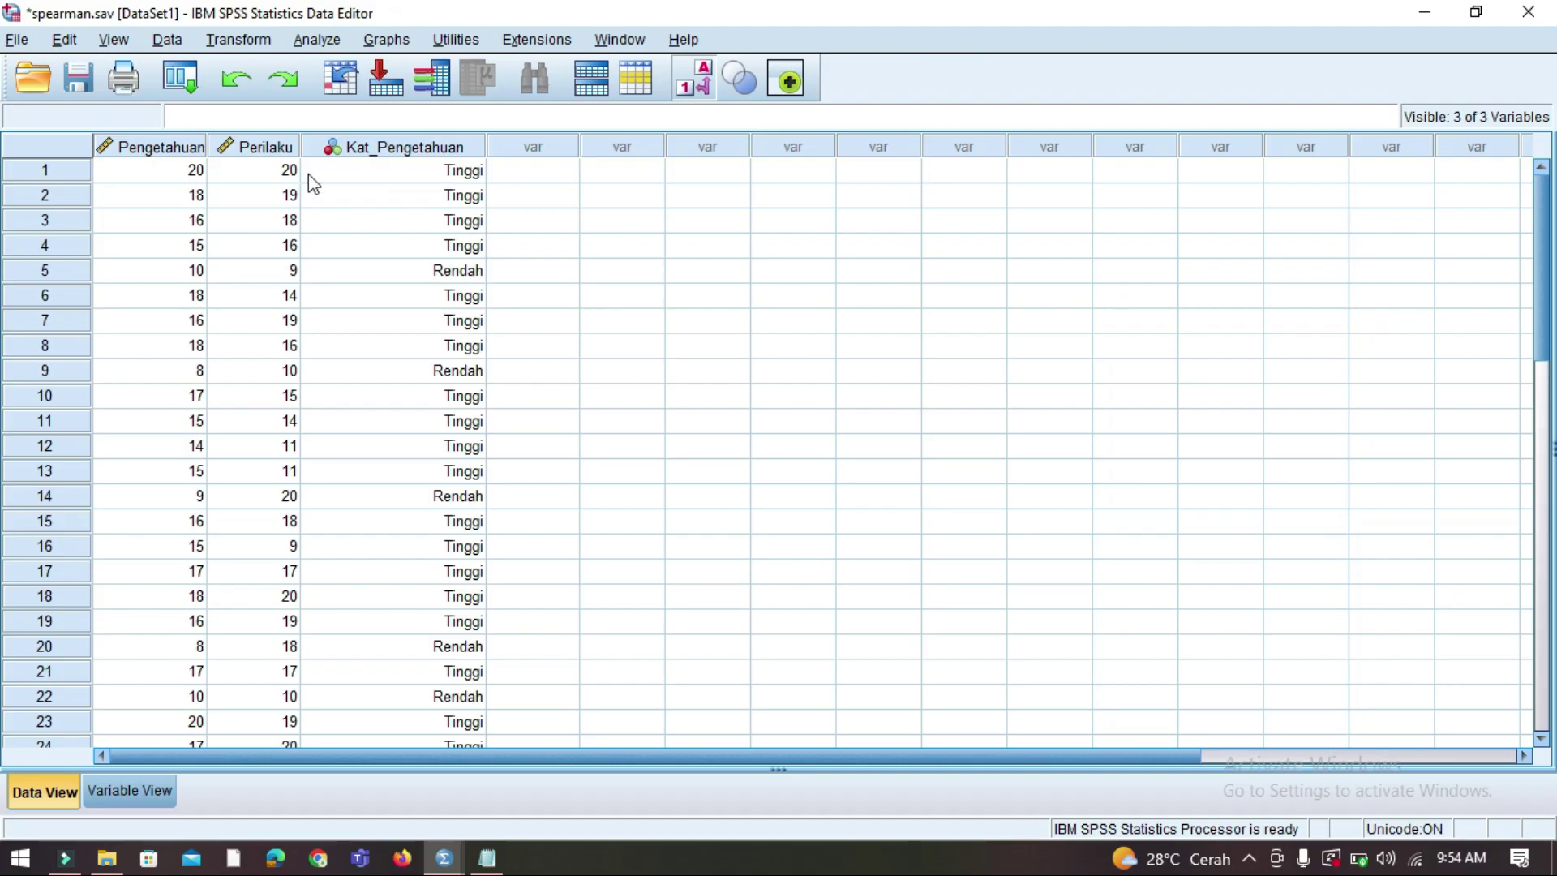
{"action": "left_click", "coordinate": [187, 175]}
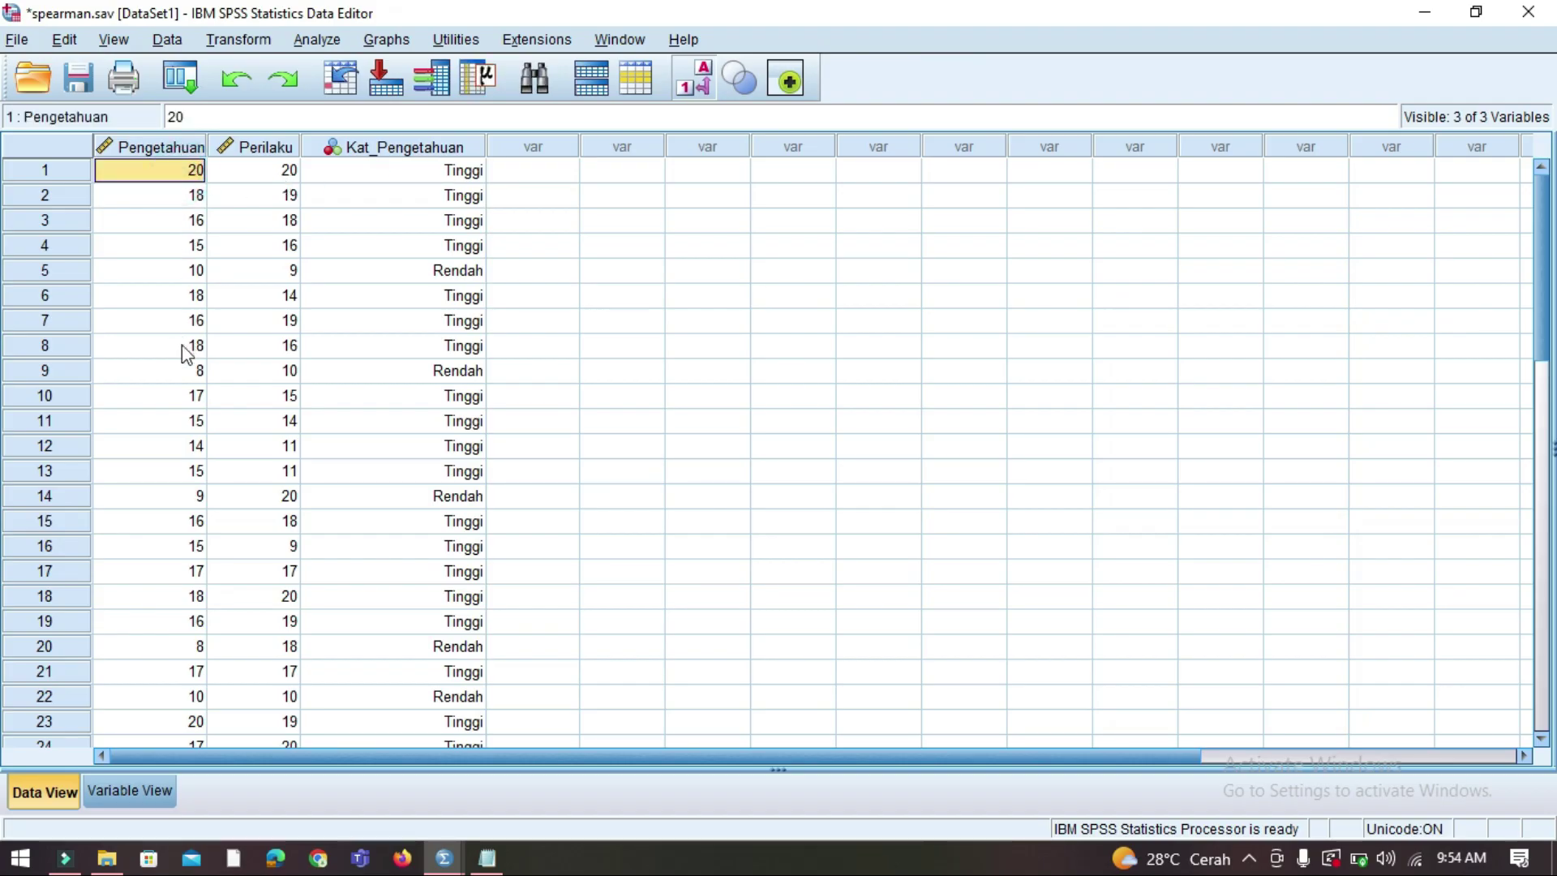
{"action": "left_click", "coordinate": [179, 270]}
{"action": "left_click", "coordinate": [469, 270]}
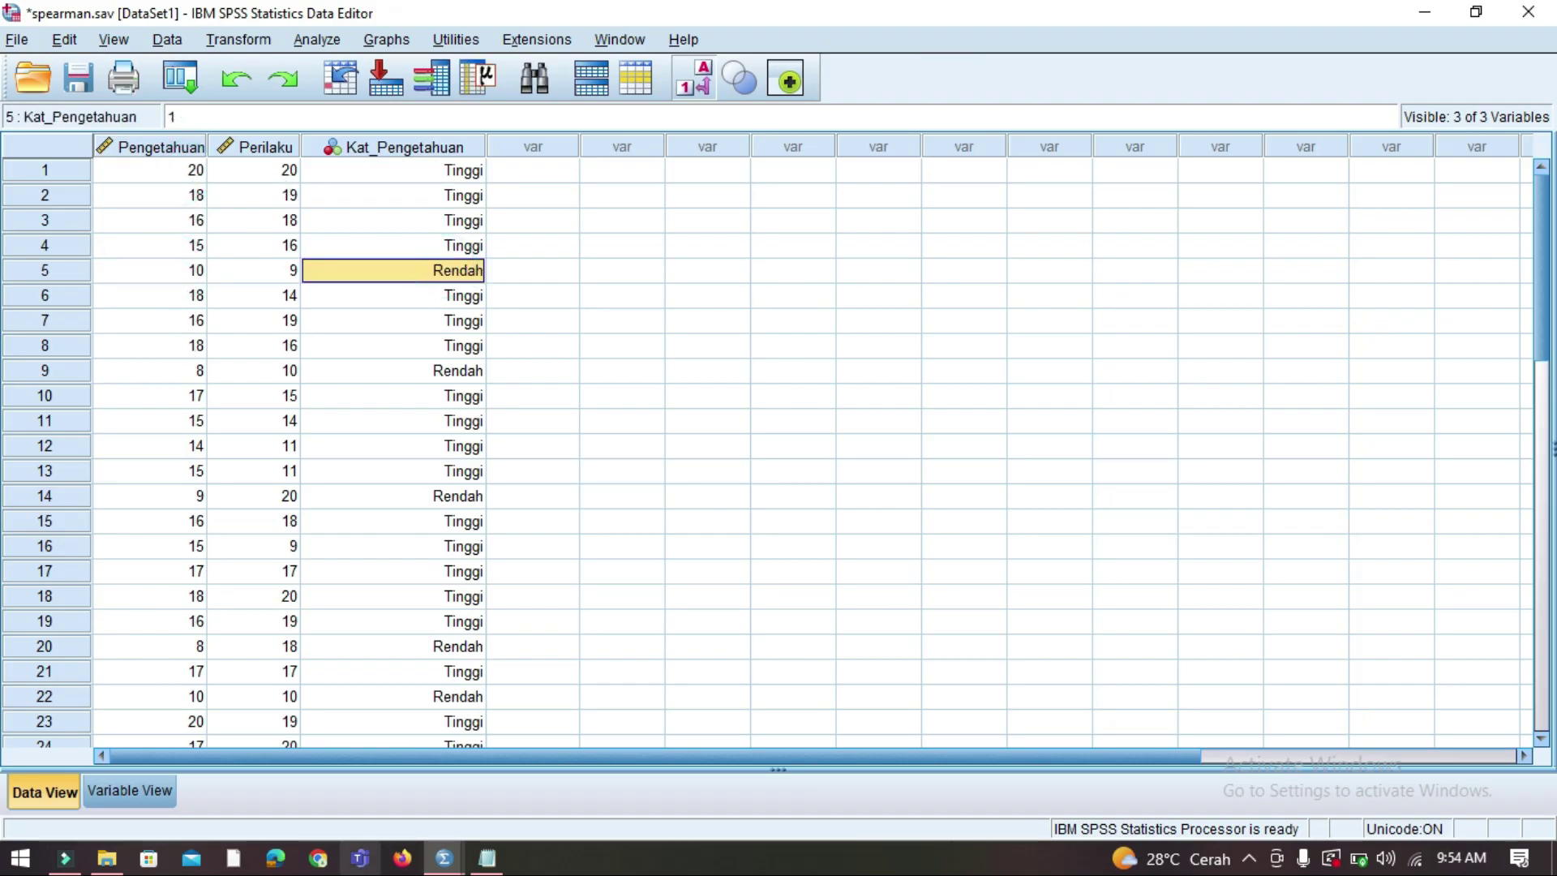
{"action": "left_click", "coordinate": [487, 858]}
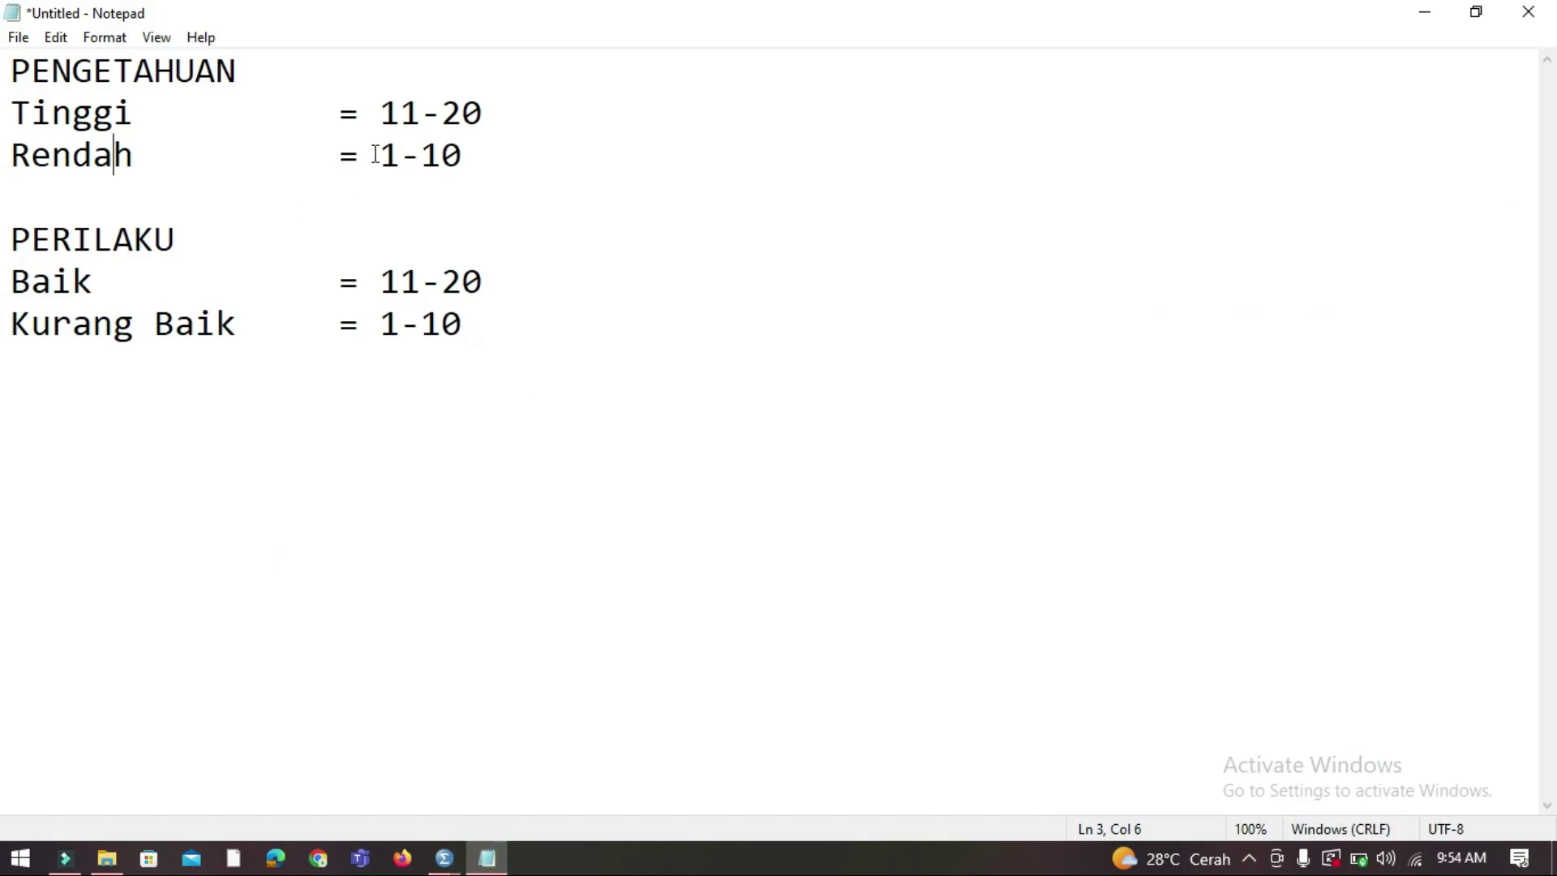
{"action": "mouse_move", "coordinate": [435, 860]}
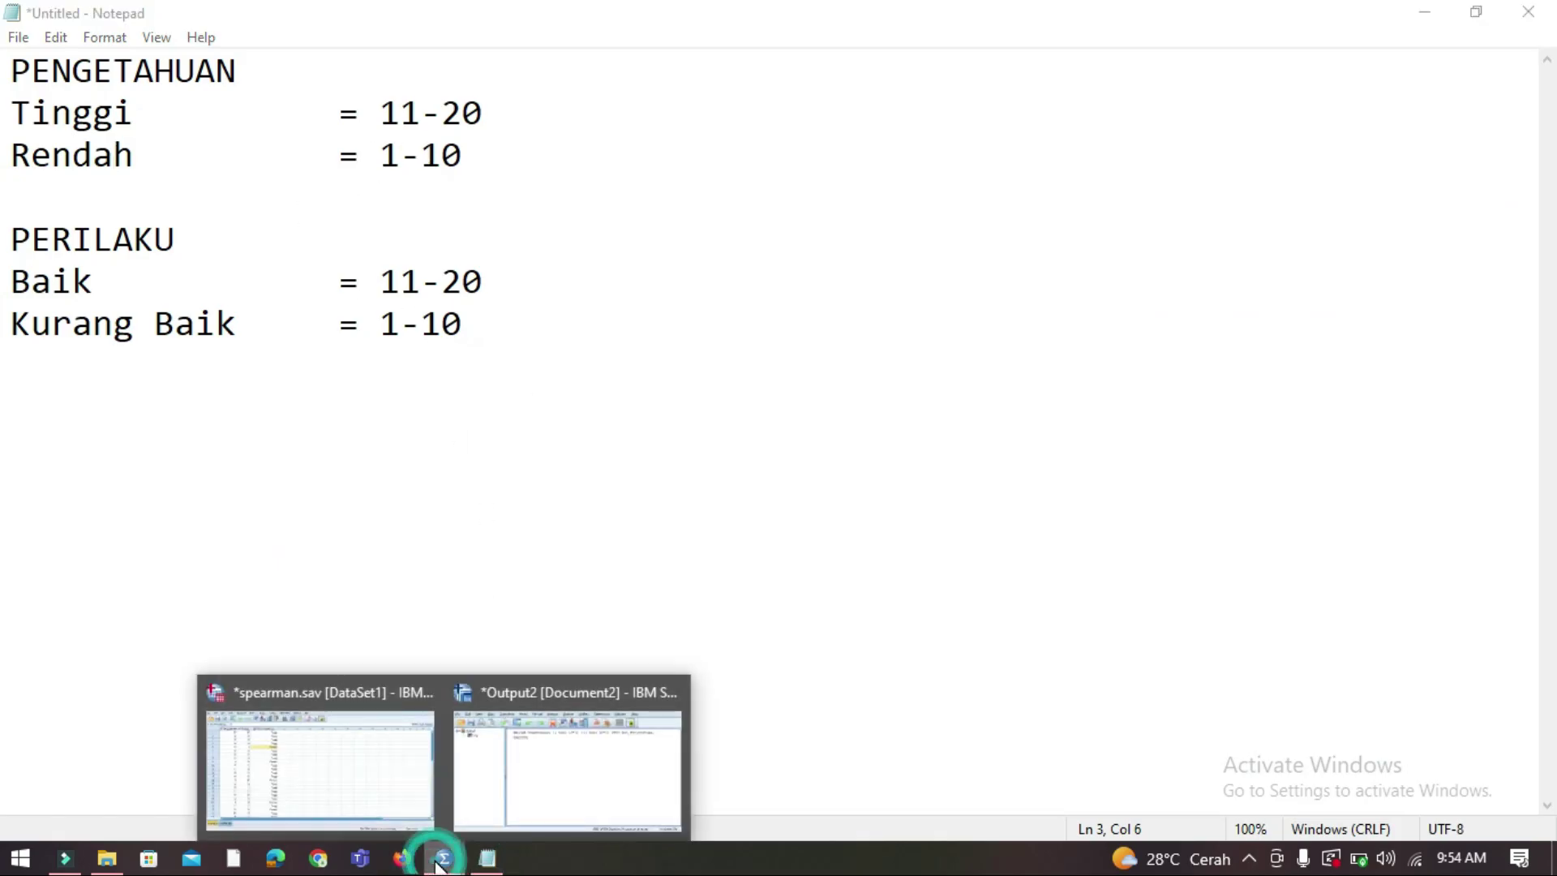
{"action": "left_click", "coordinate": [361, 792]}
{"action": "left_click", "coordinate": [160, 271]}
{"action": "left_click", "coordinate": [393, 274]}
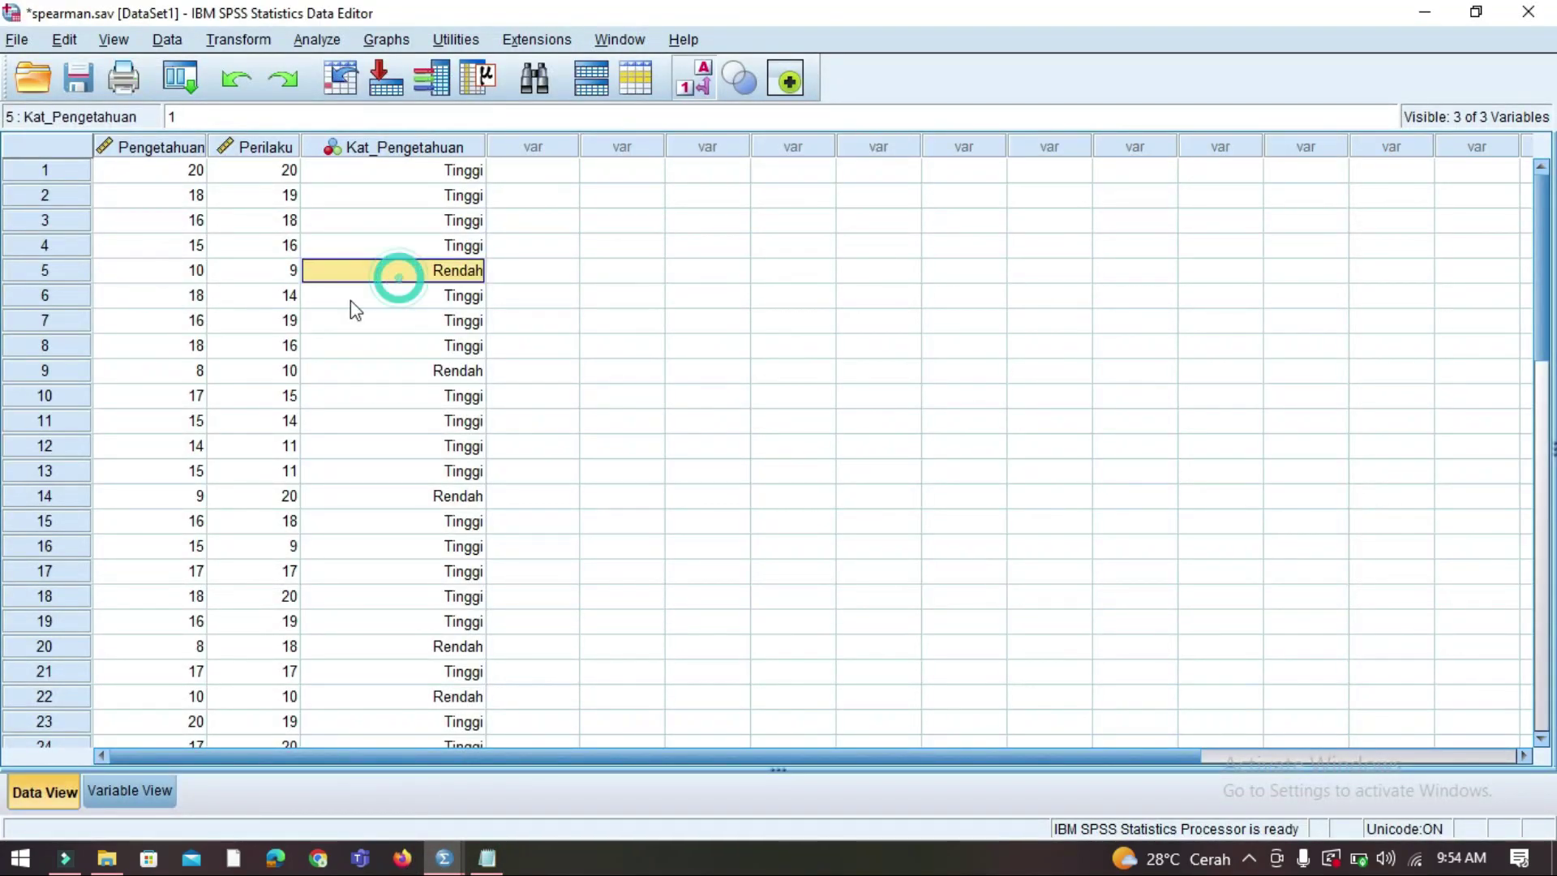
{"action": "left_click", "coordinate": [194, 373]}
{"action": "left_click", "coordinate": [418, 375]}
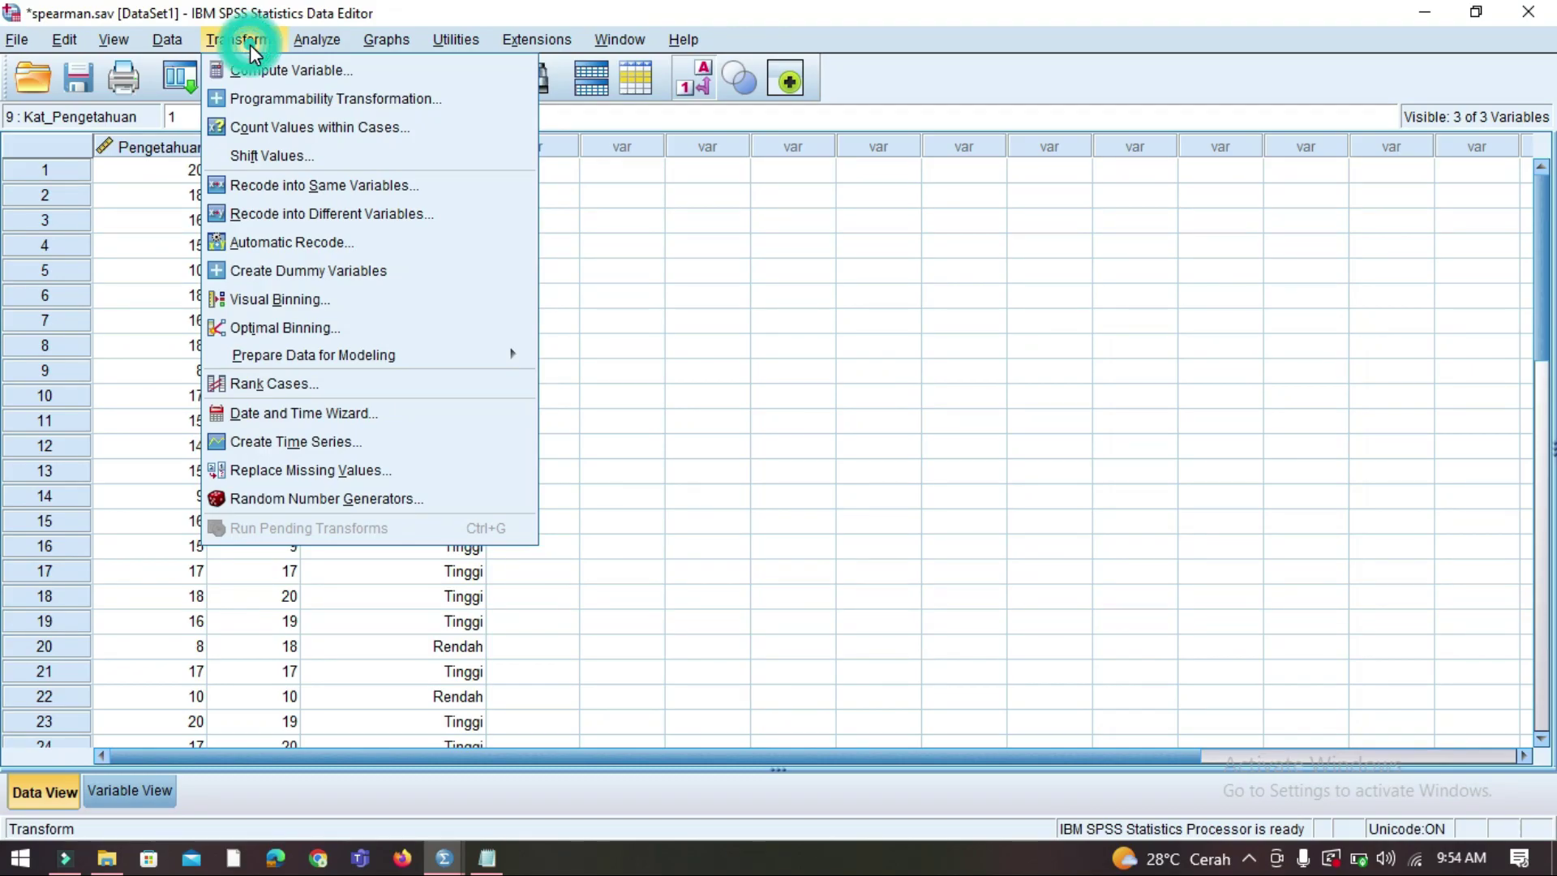
Set up Recode into Different Variables with Perilaku replacing Pengetahuan as input and Kat_Perilaku as the output variable name.
{"action": "left_click", "coordinate": [320, 214]}
{"action": "left_click", "coordinate": [777, 299]}
{"action": "left_click", "coordinate": [634, 393]}
{"action": "left_click", "coordinate": [489, 317]}
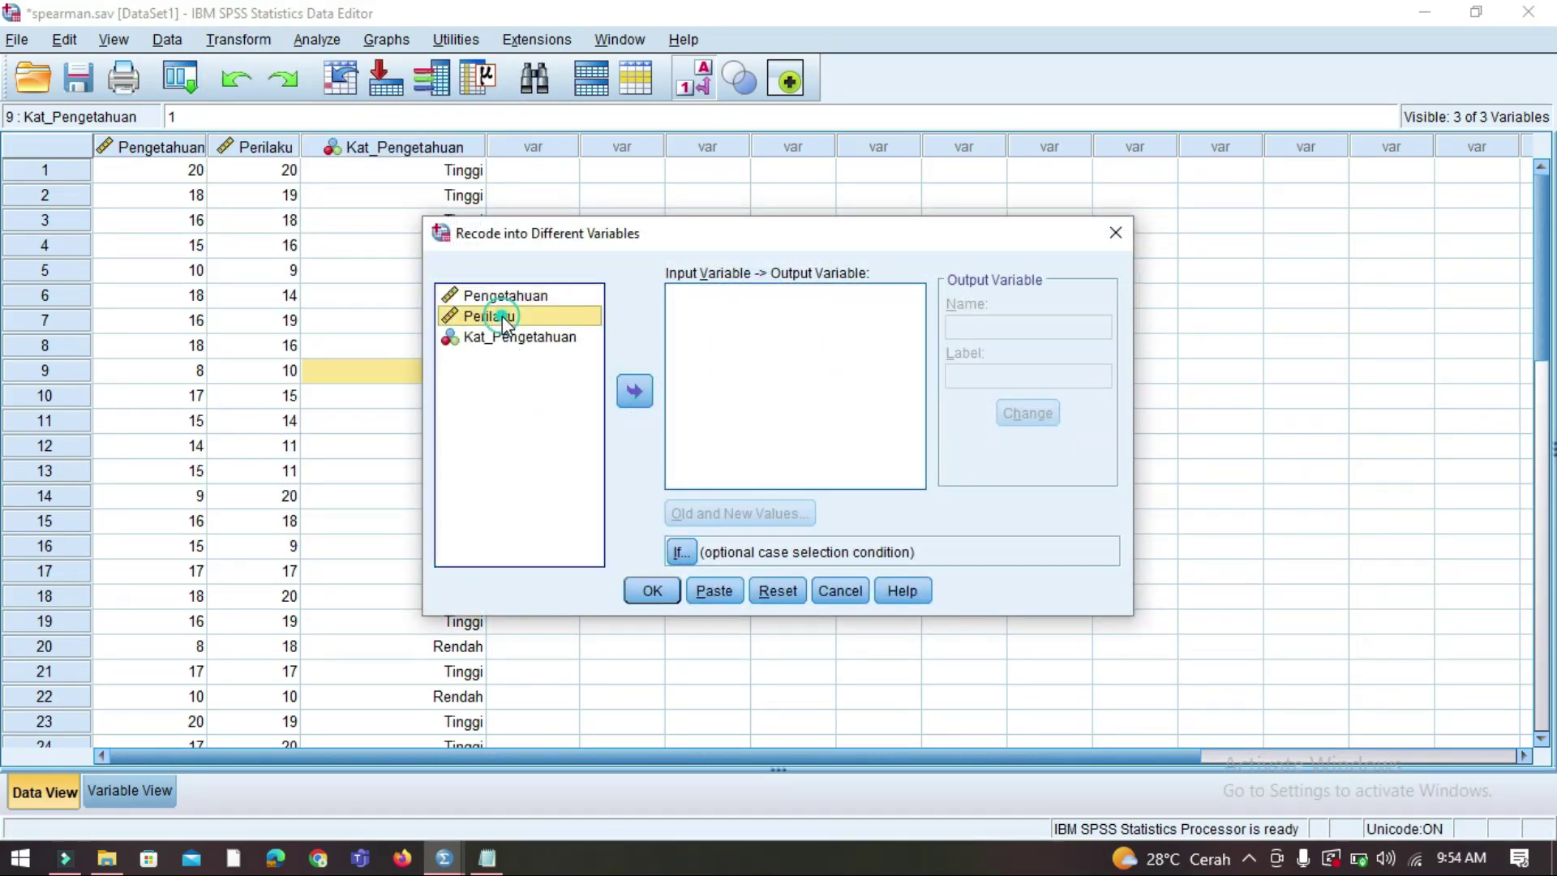
{"action": "left_click", "coordinate": [634, 391]}
{"action": "left_click", "coordinate": [1003, 326]}
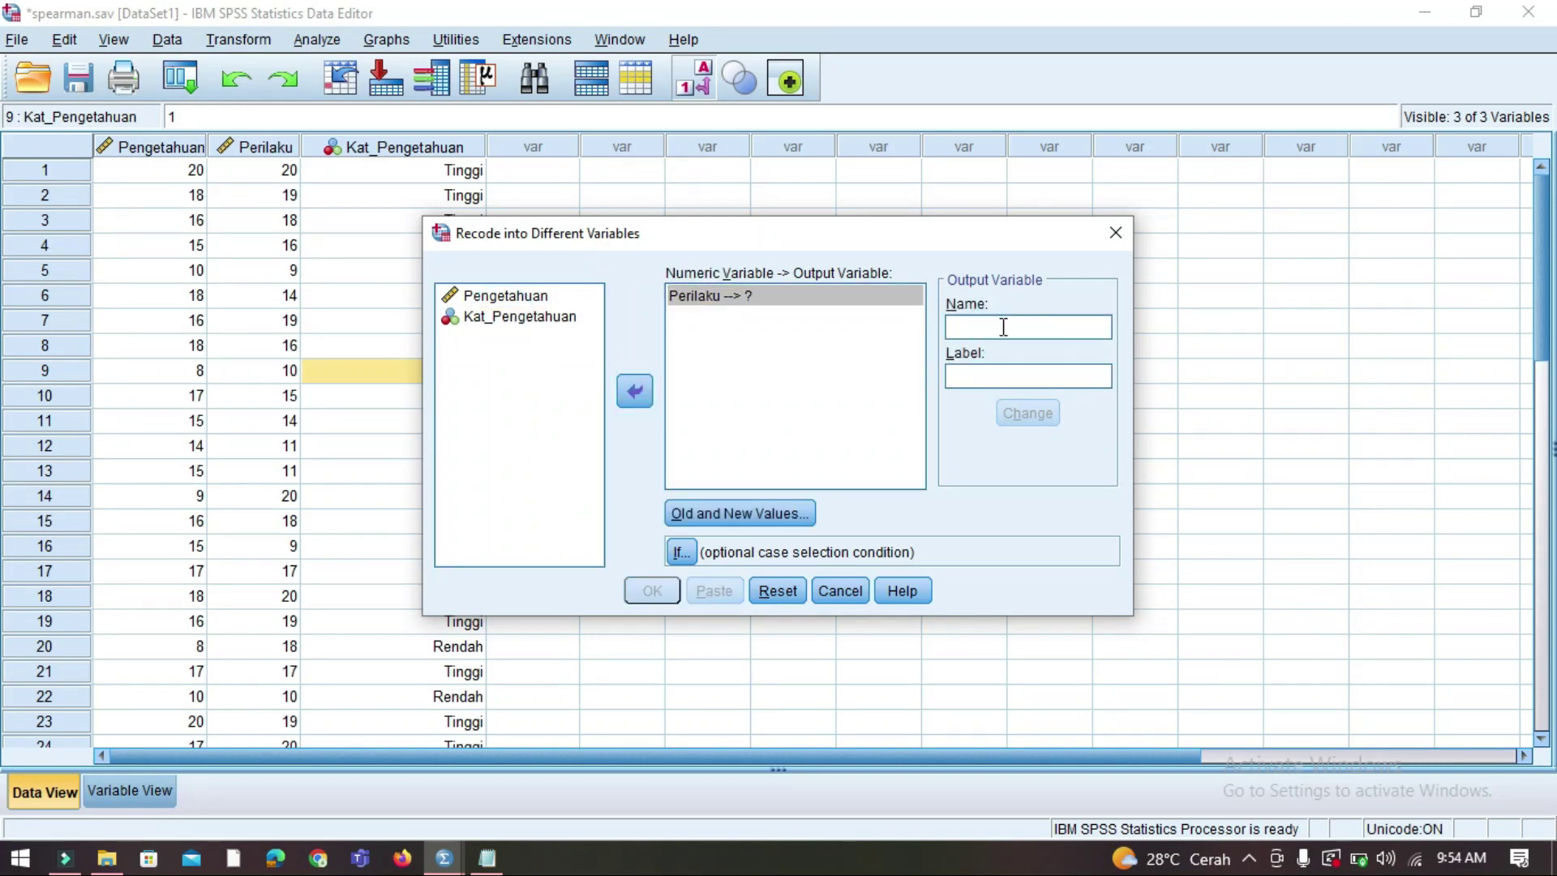
{"action": "type", "text": "Kat_Perilaku"}
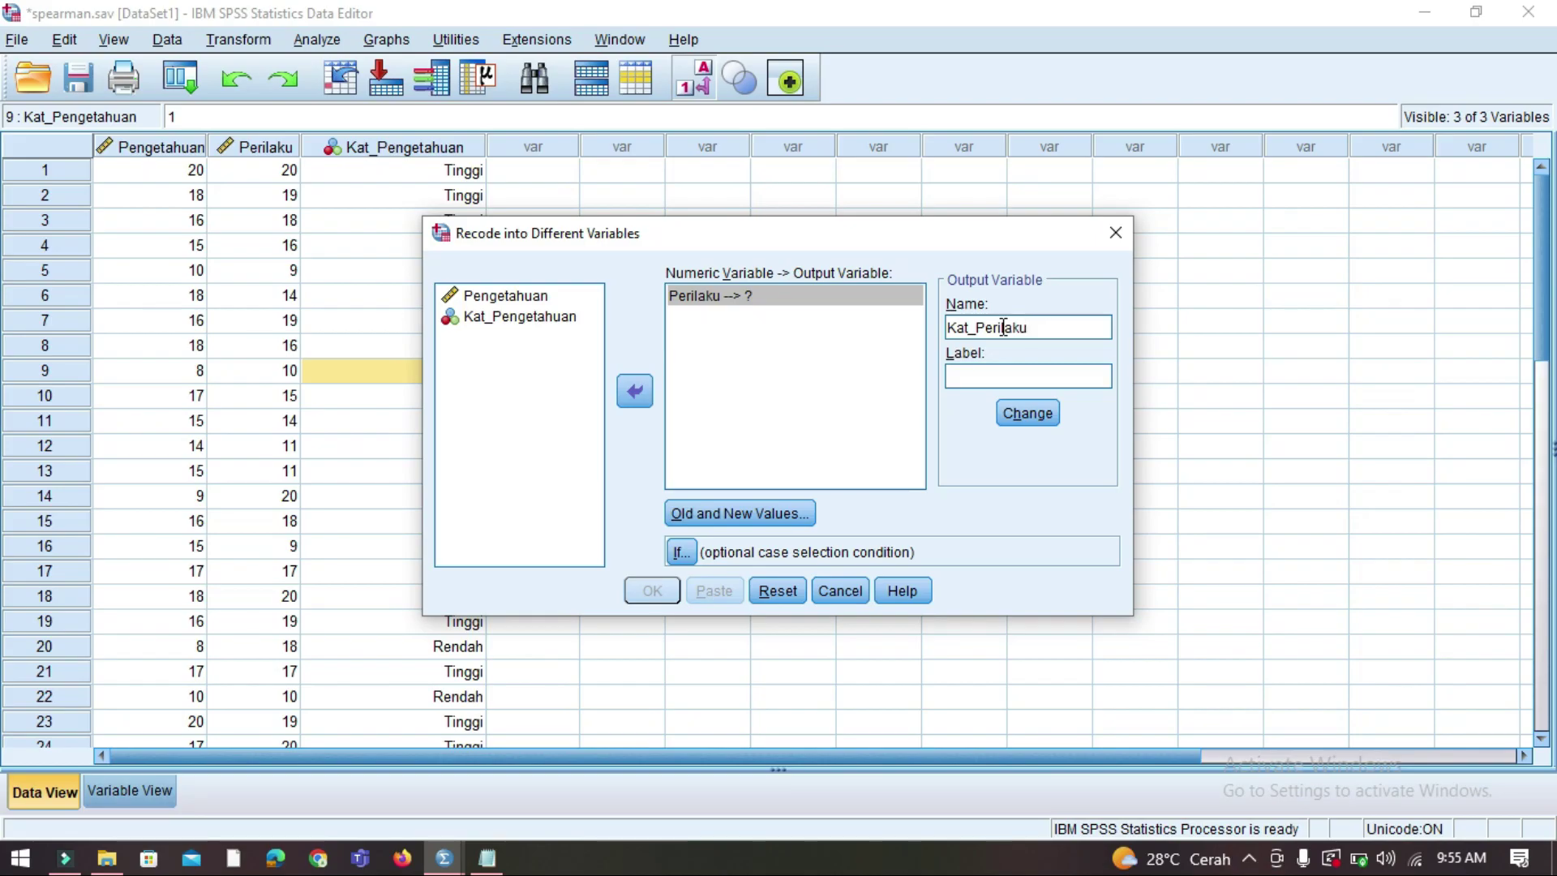
{"action": "left_click", "coordinate": [1027, 414]}
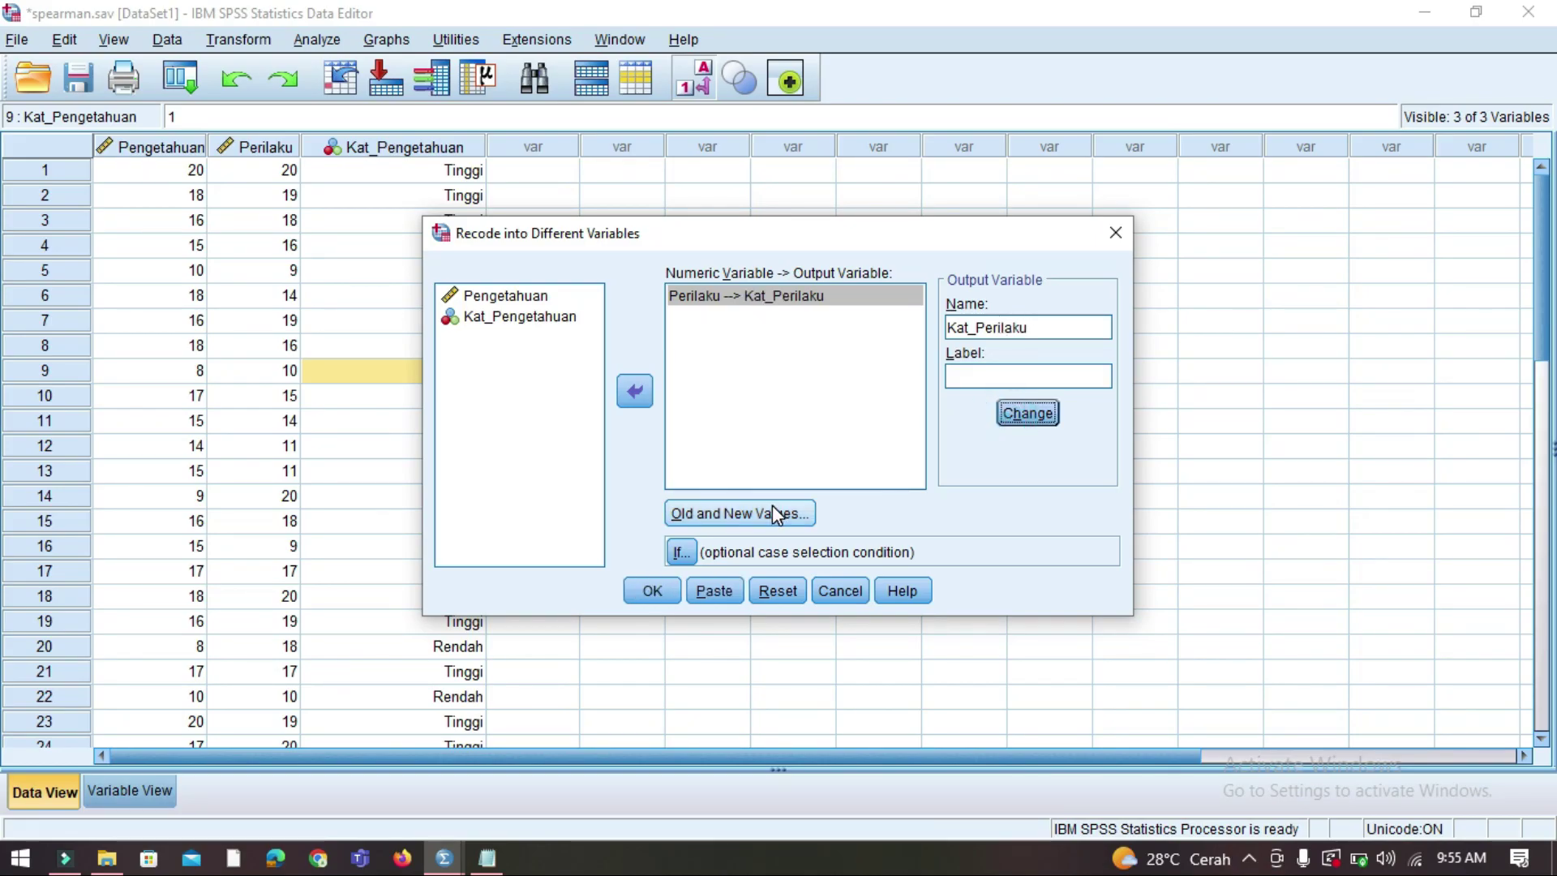
Check the existing old-to-new value rules for Kat_Perilaku against the Baik and Kurang Baik ranges in the Notepad notes.
{"action": "left_click", "coordinate": [775, 511]}
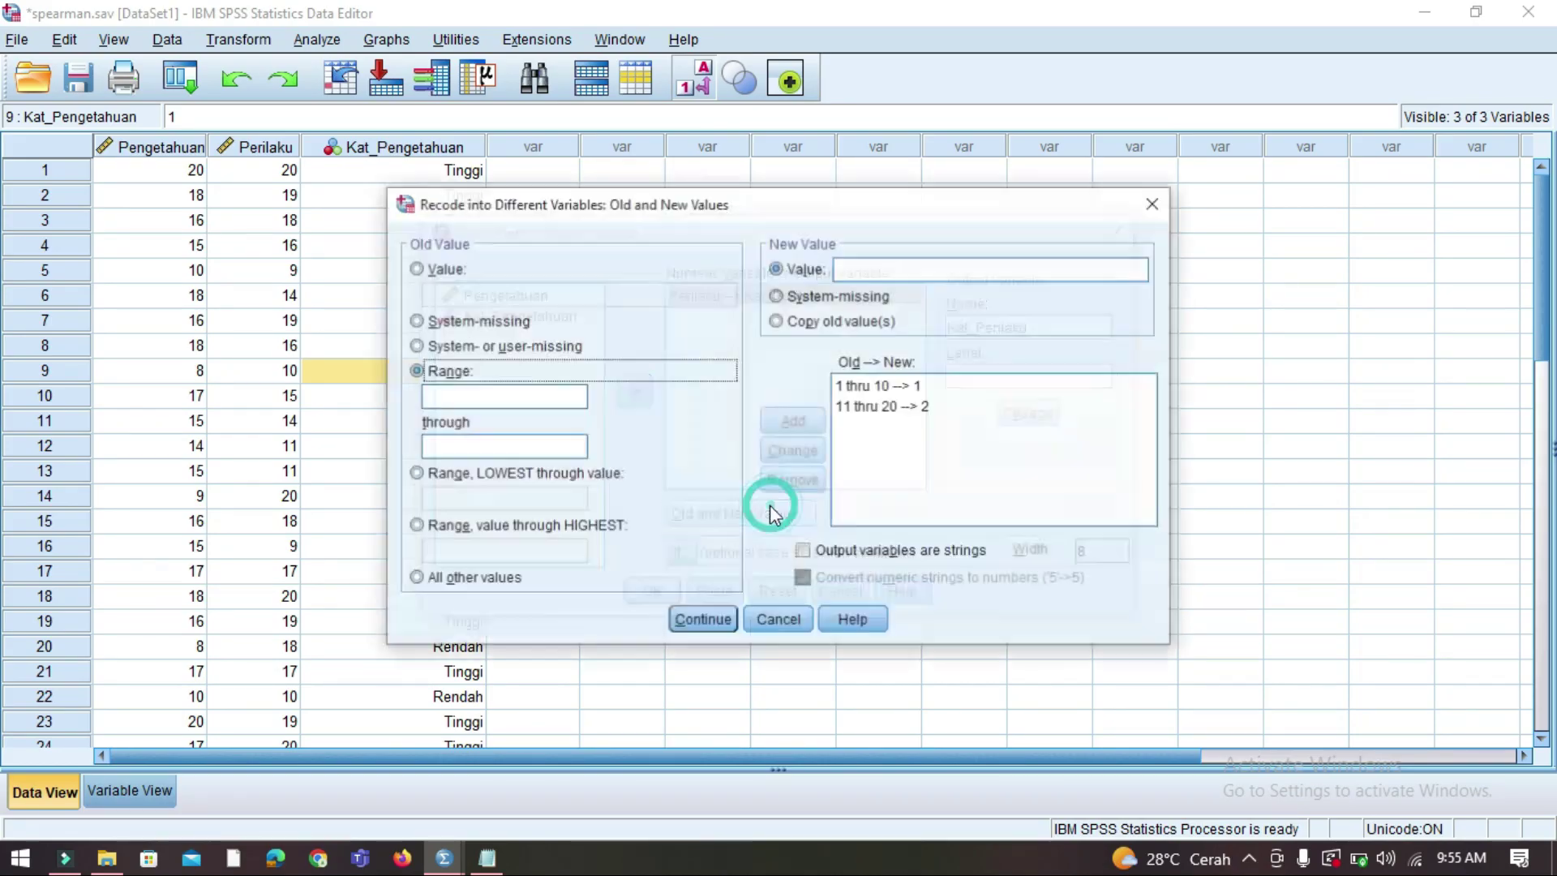
{"action": "left_click", "coordinate": [927, 411]}
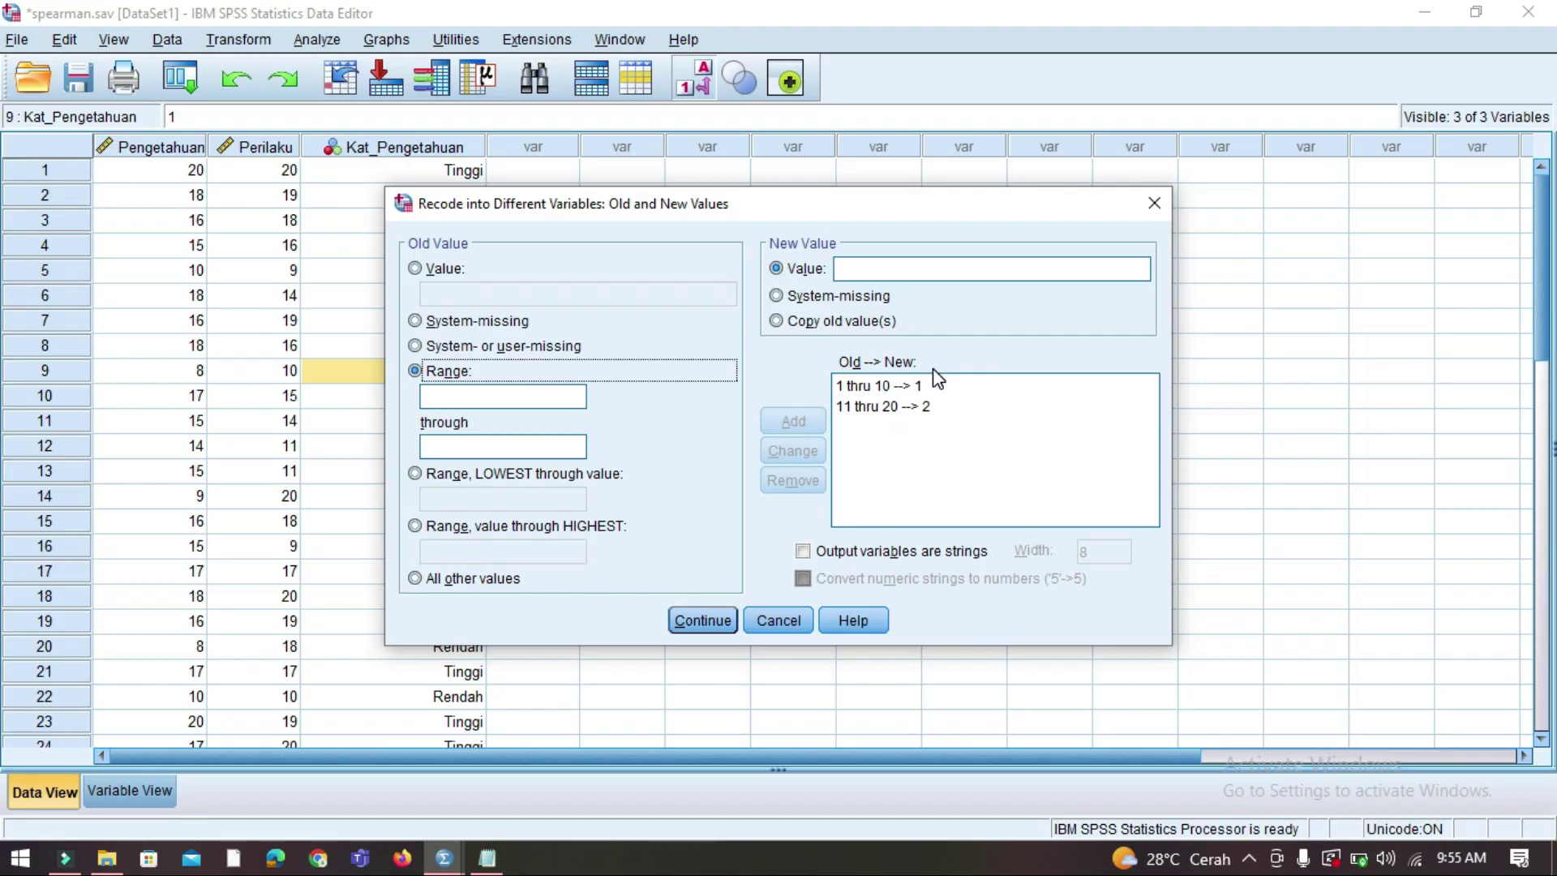
{"action": "left_click", "coordinate": [487, 858]}
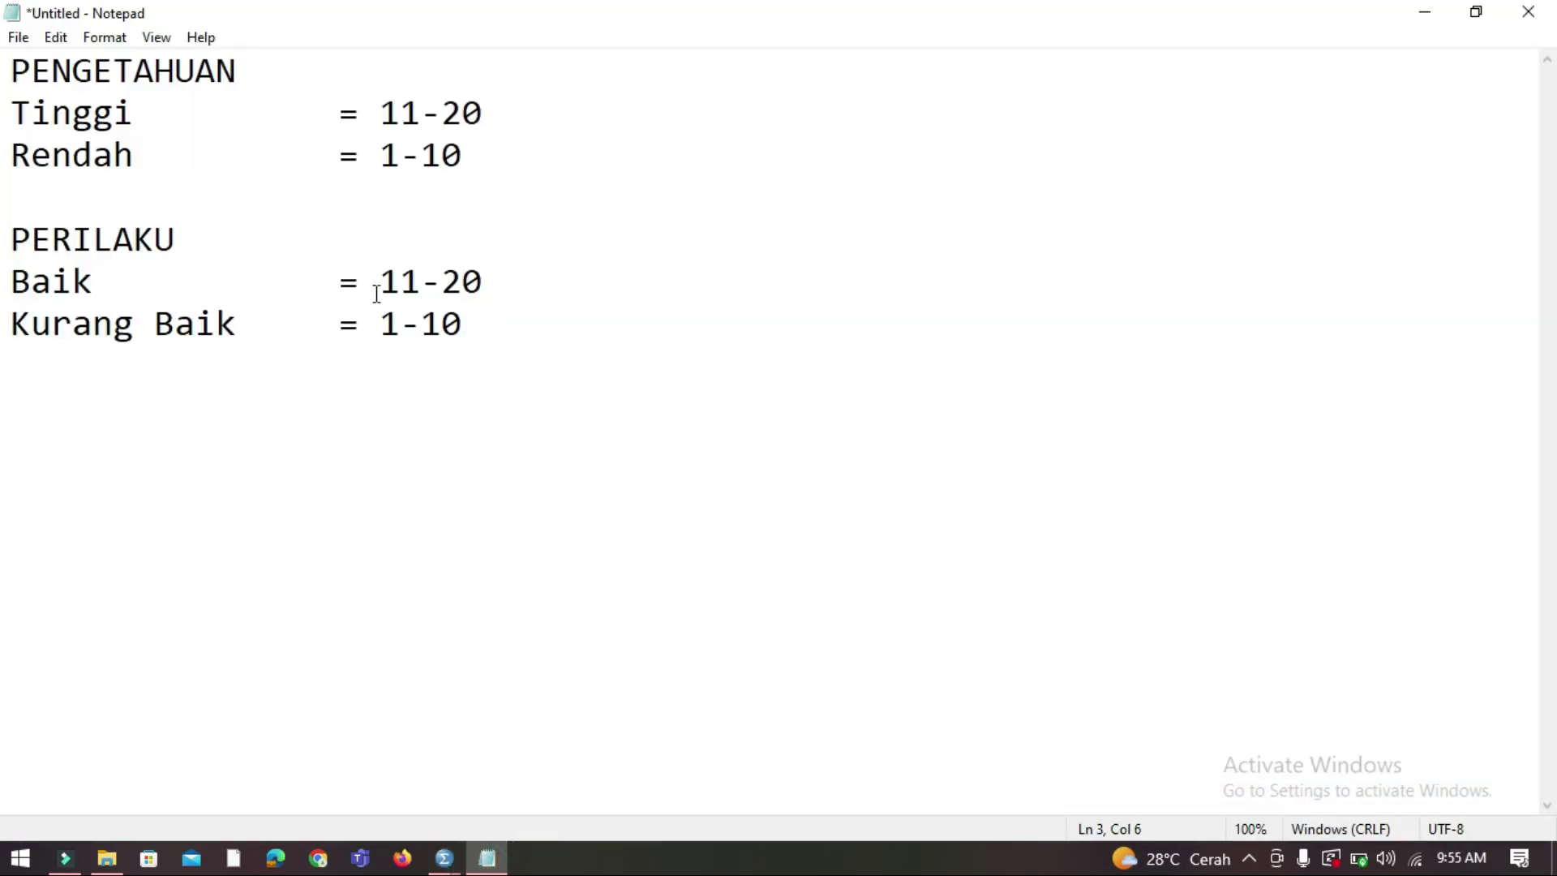
{"action": "left_click", "coordinate": [444, 862]}
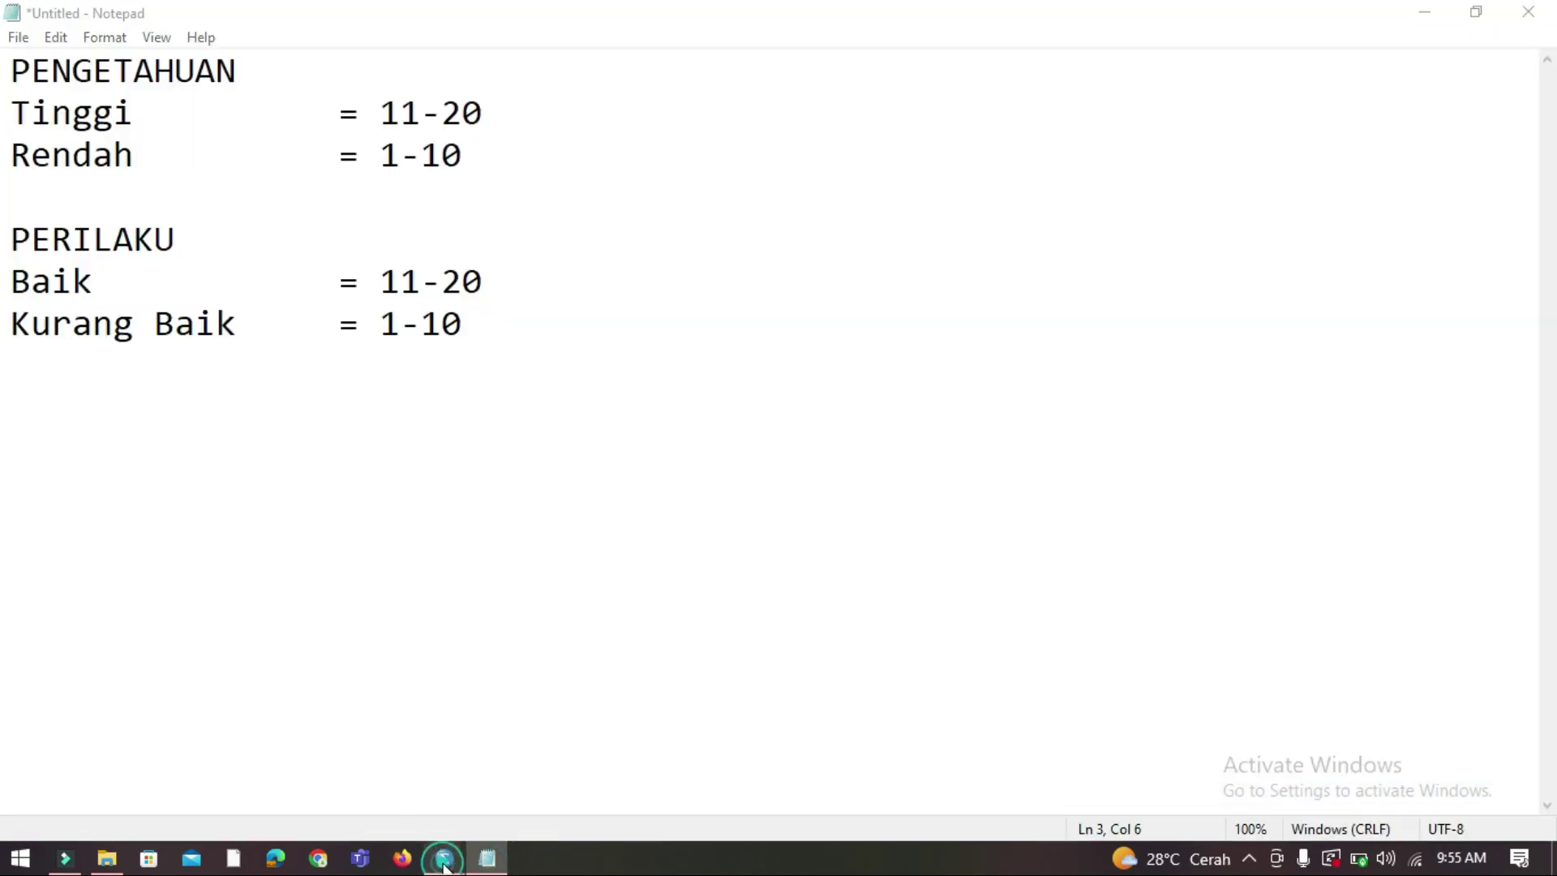
{"action": "left_click", "coordinate": [333, 787]}
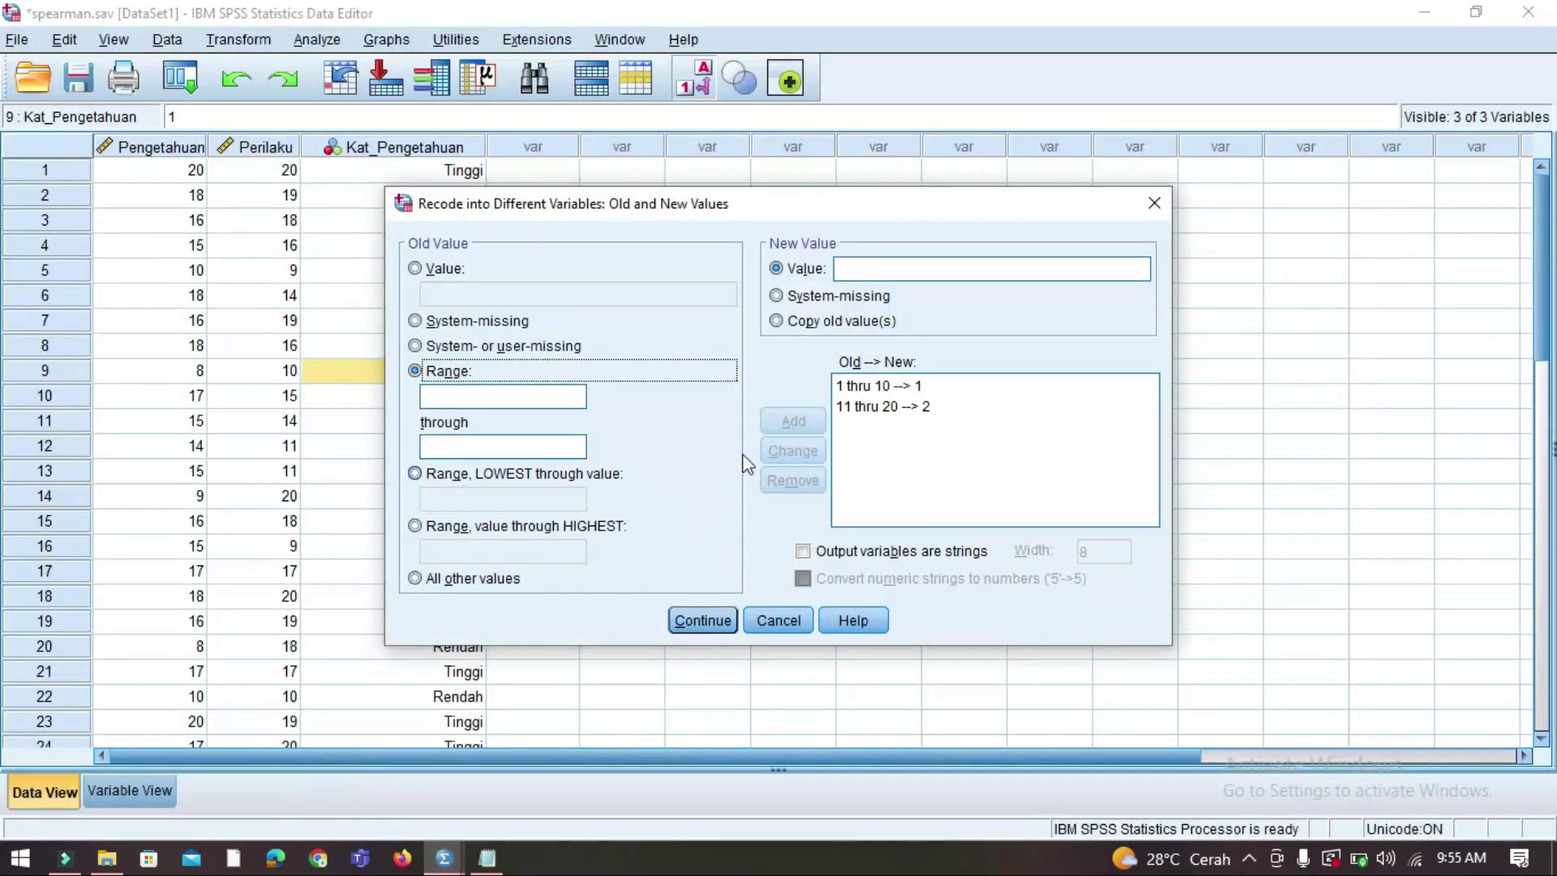
{"action": "left_click", "coordinate": [882, 387]}
{"action": "left_click", "coordinate": [486, 858]}
{"action": "left_click_drag", "start_coordinate": [72, 323], "coordinate": [237, 324]}
{"action": "mouse_move", "coordinate": [463, 858]}
{"action": "left_click", "coordinate": [376, 806]}
Keep the existing recode rules, run the Perilaku recode, and return to the data with the output viewer minimized.
{"action": "left_click", "coordinate": [687, 623]}
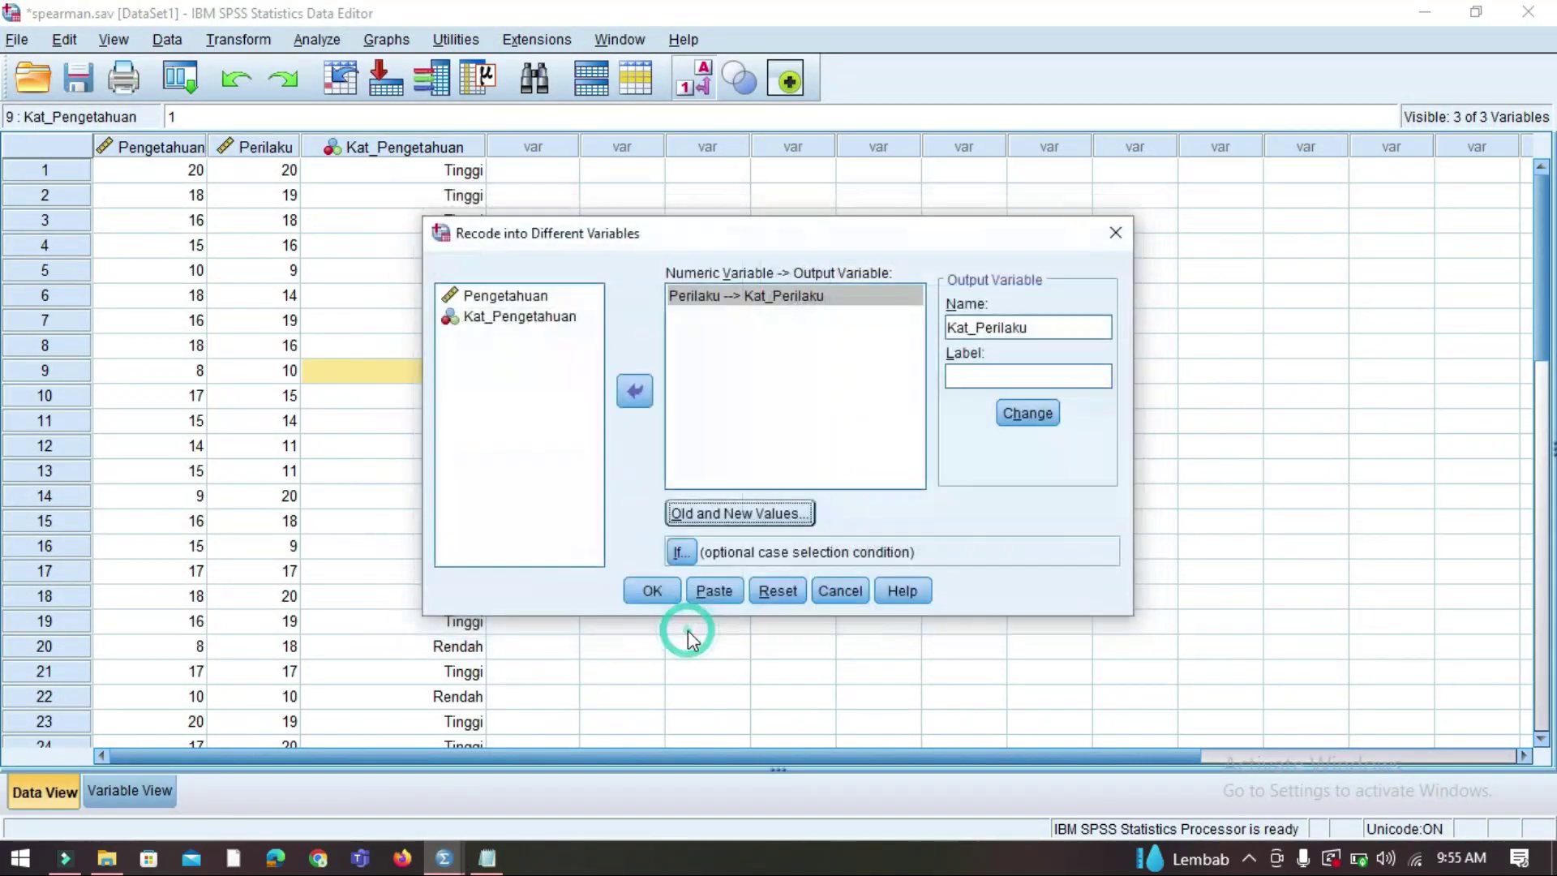
{"action": "left_click", "coordinate": [651, 592]}
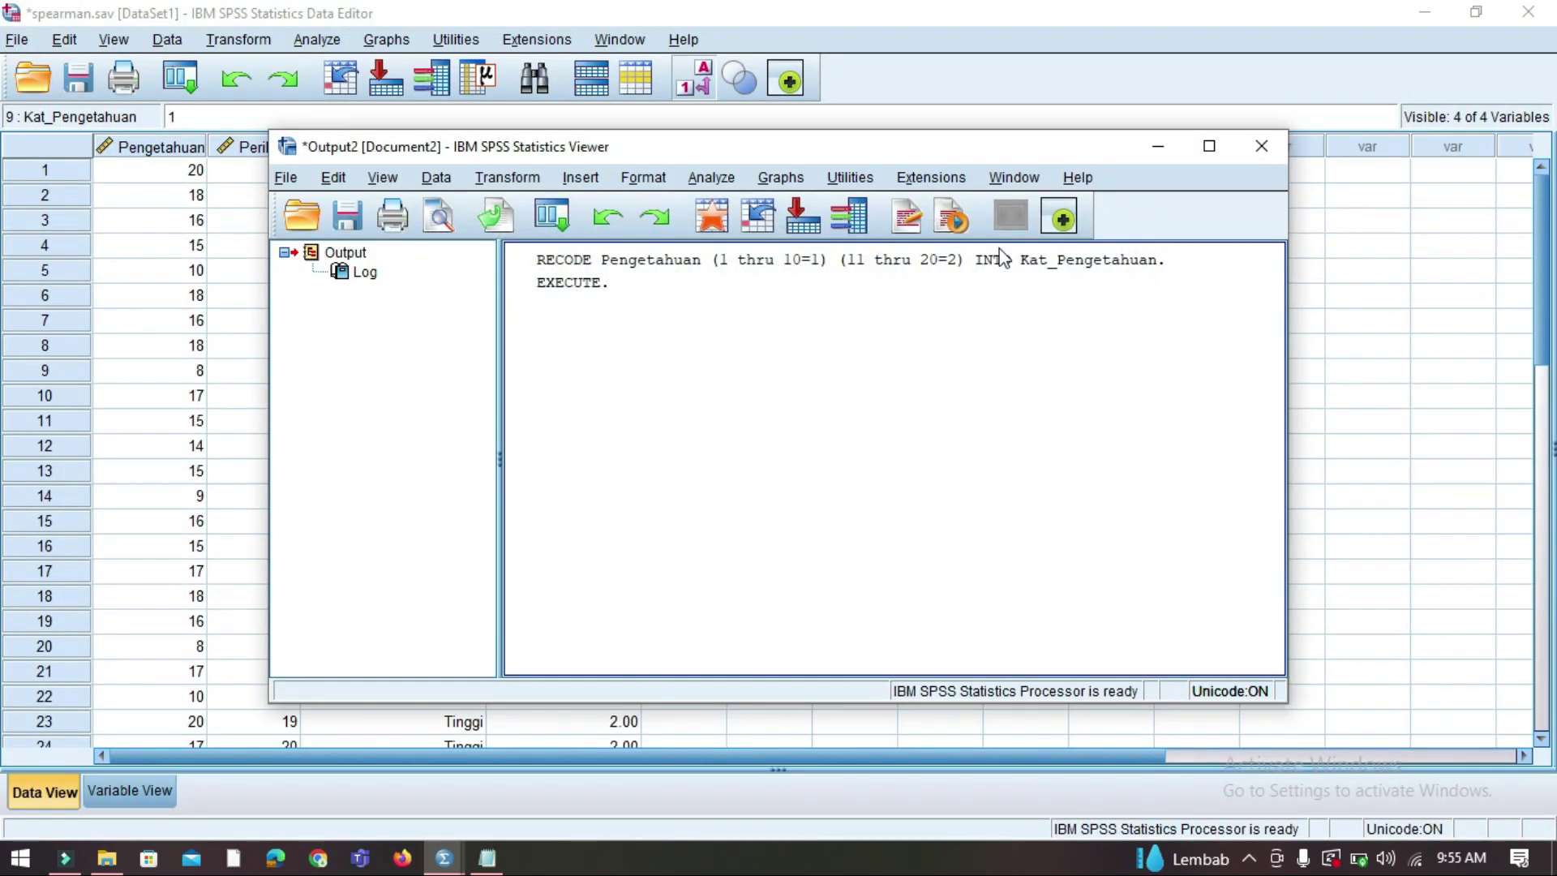
{"action": "left_click", "coordinate": [1158, 146]}
{"action": "left_click", "coordinate": [581, 195]}
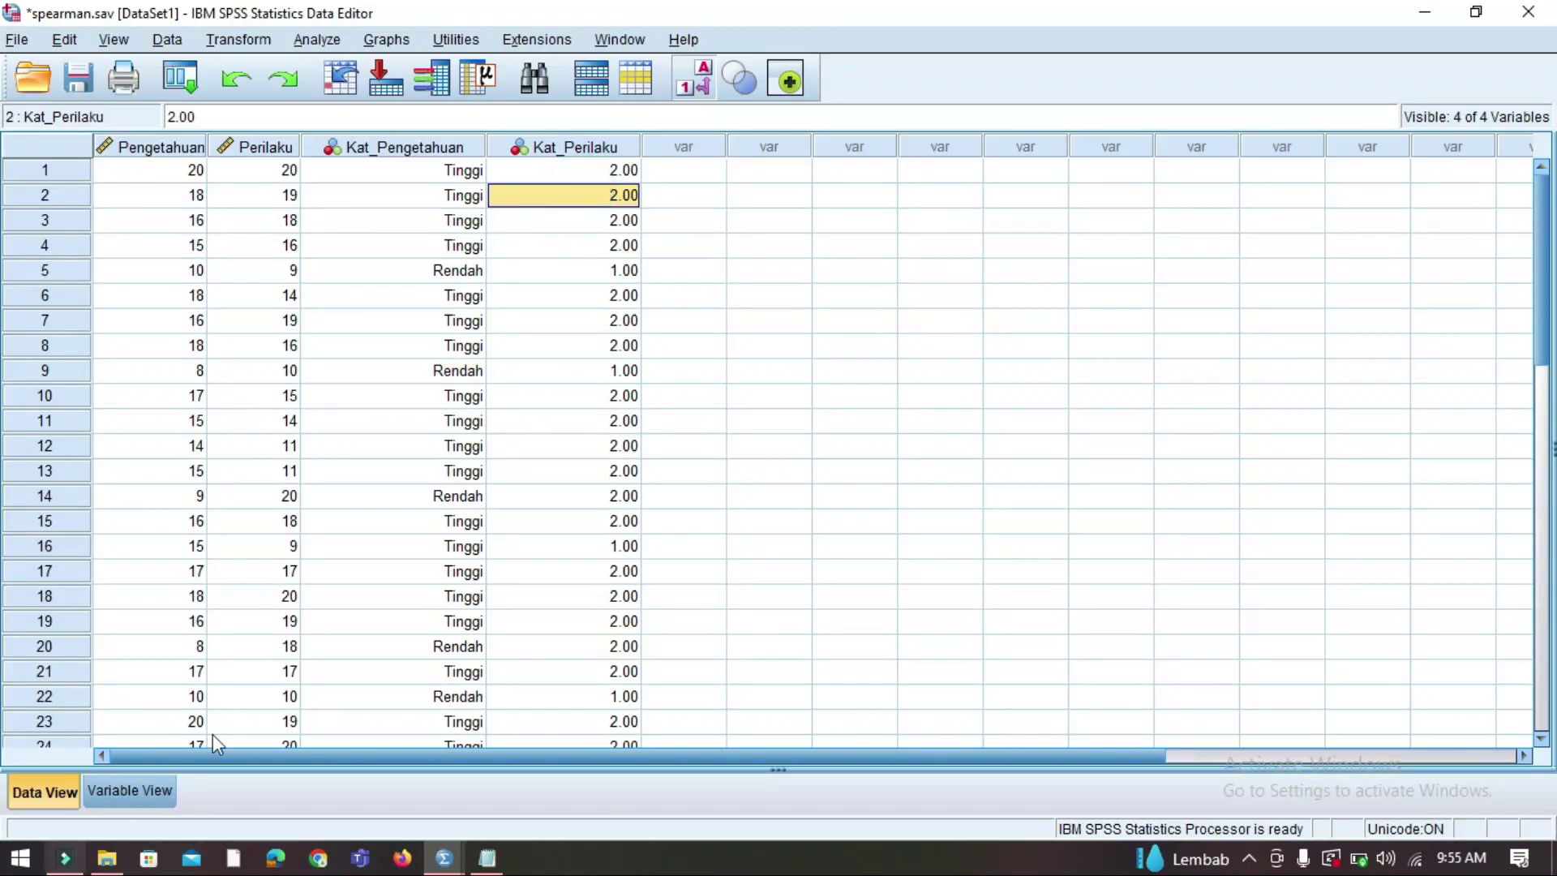
Set the Kat_Perilaku variable to 0 decimals in the variable definitions.
{"action": "left_click", "coordinate": [105, 790]}
{"action": "left_click", "coordinate": [410, 216]}
{"action": "left_click", "coordinate": [438, 222]}
{"action": "left_click", "coordinate": [440, 222]}
Start defining value labels for Kat_Perilaku and add the label Kurang Baik for value 1.
{"action": "left_click", "coordinate": [661, 216]}
{"action": "left_click", "coordinate": [665, 333]}
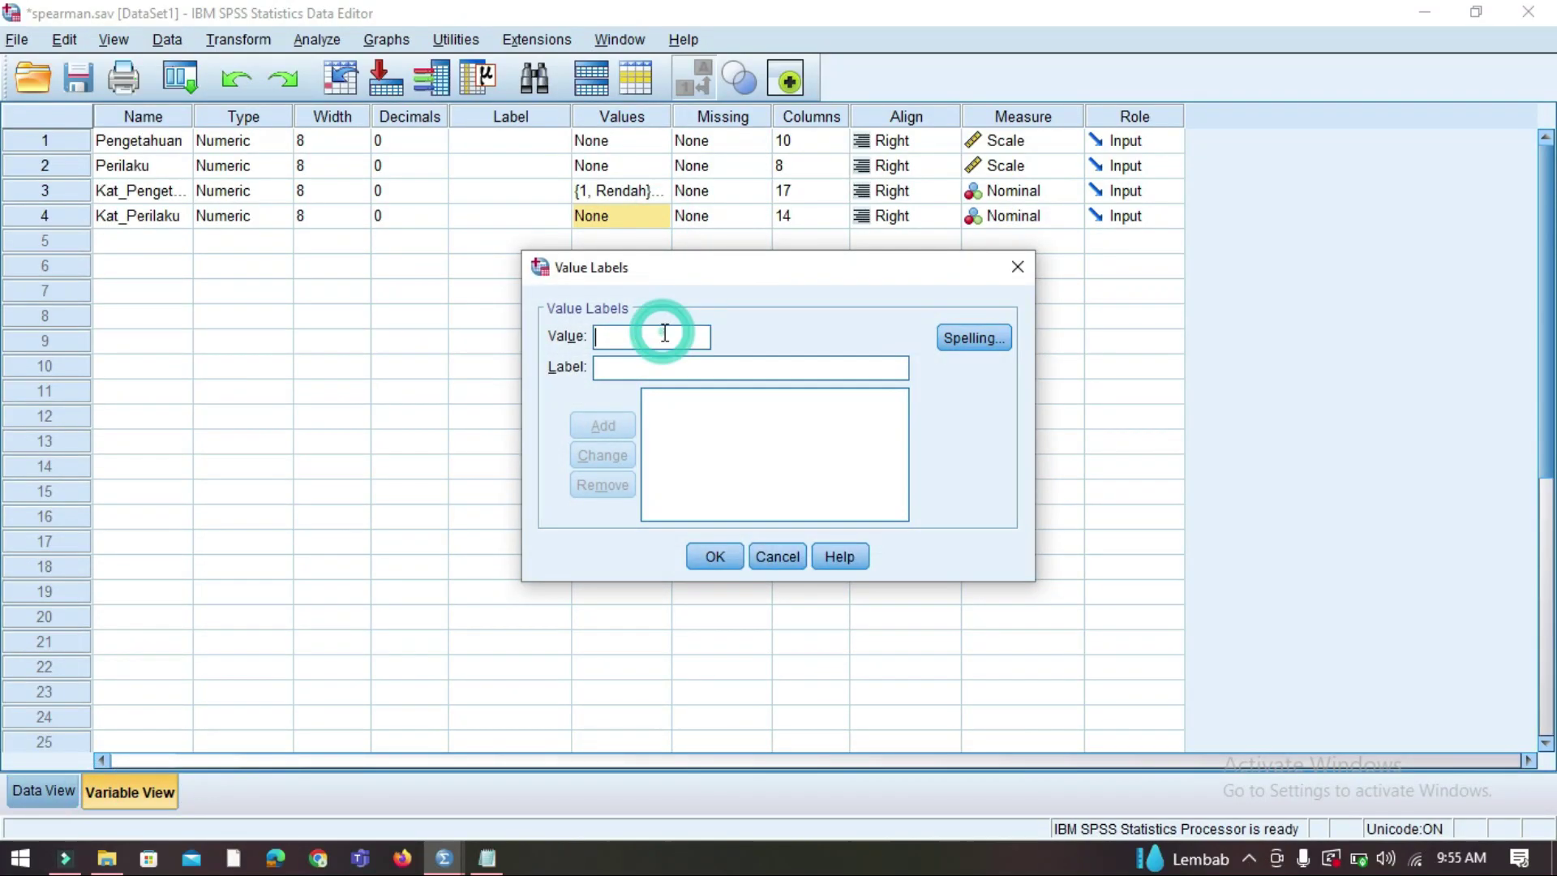
{"action": "left_click", "coordinate": [666, 372]}
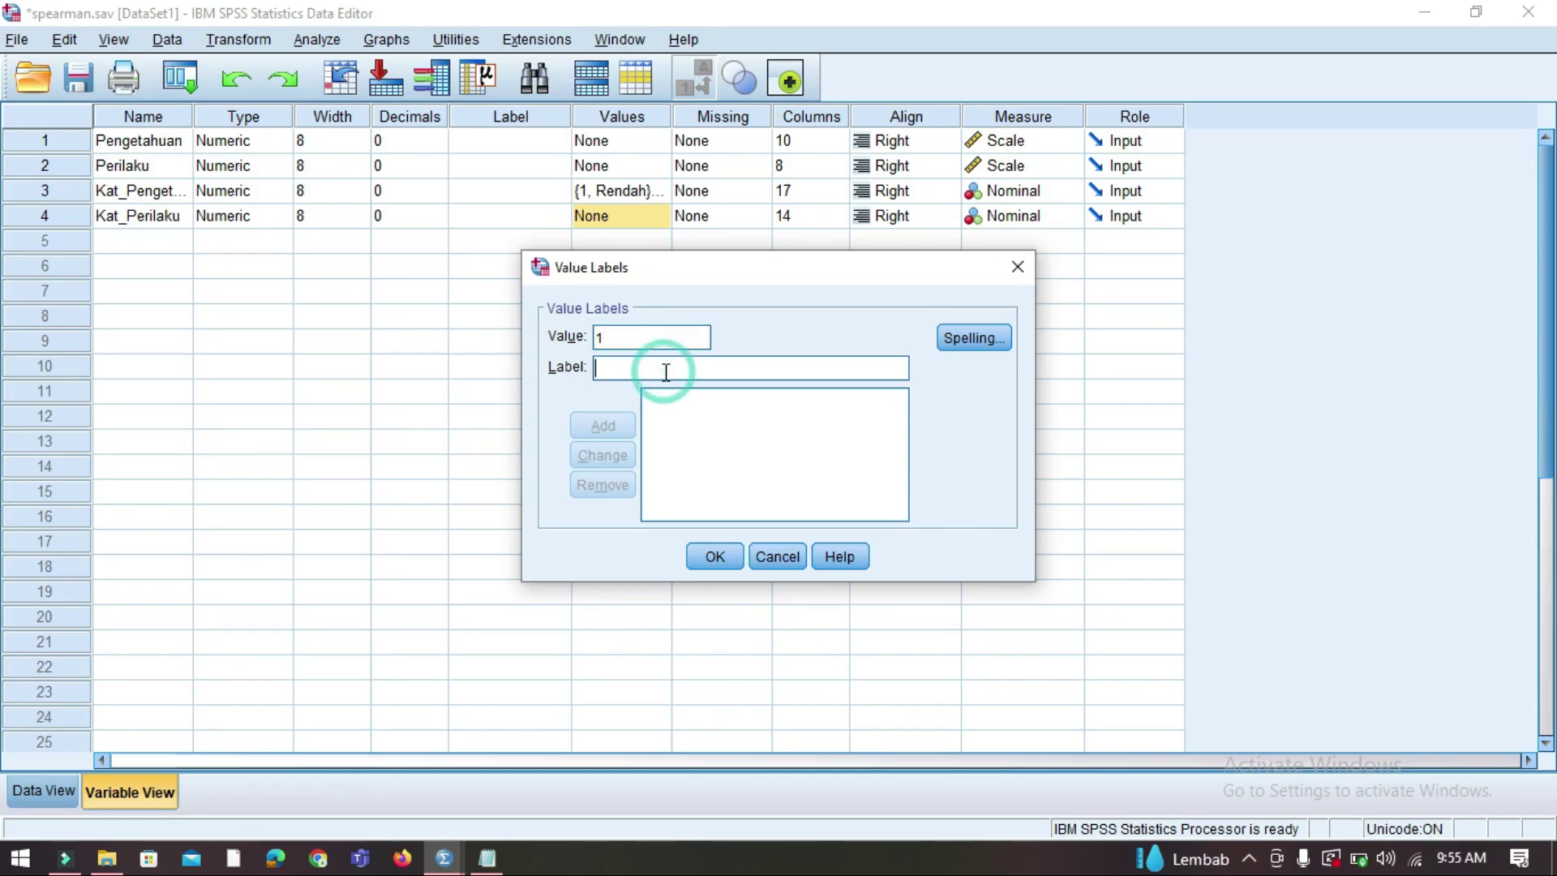
{"action": "type", "text": "Kuran Baik"}
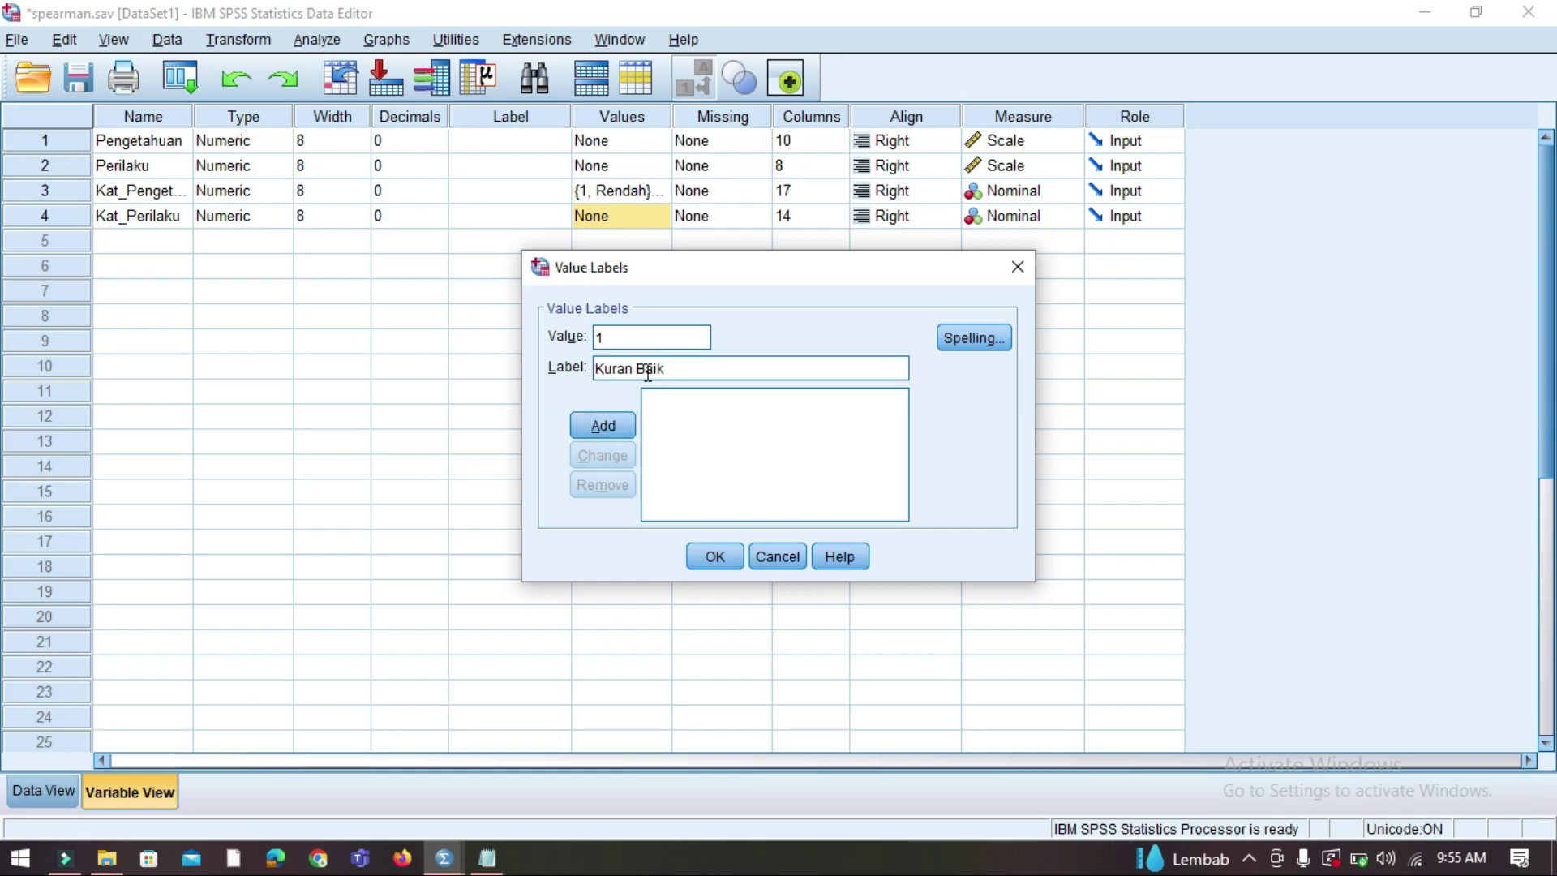
{"action": "left_click", "coordinate": [634, 368]}
{"action": "type", "text": "g"}
{"action": "left_click", "coordinate": [618, 424]}
Add the label Baik for value 2 and accept the Kat_Perilaku value labels.
{"action": "type", "text": "2"}
{"action": "left_click", "coordinate": [614, 368]}
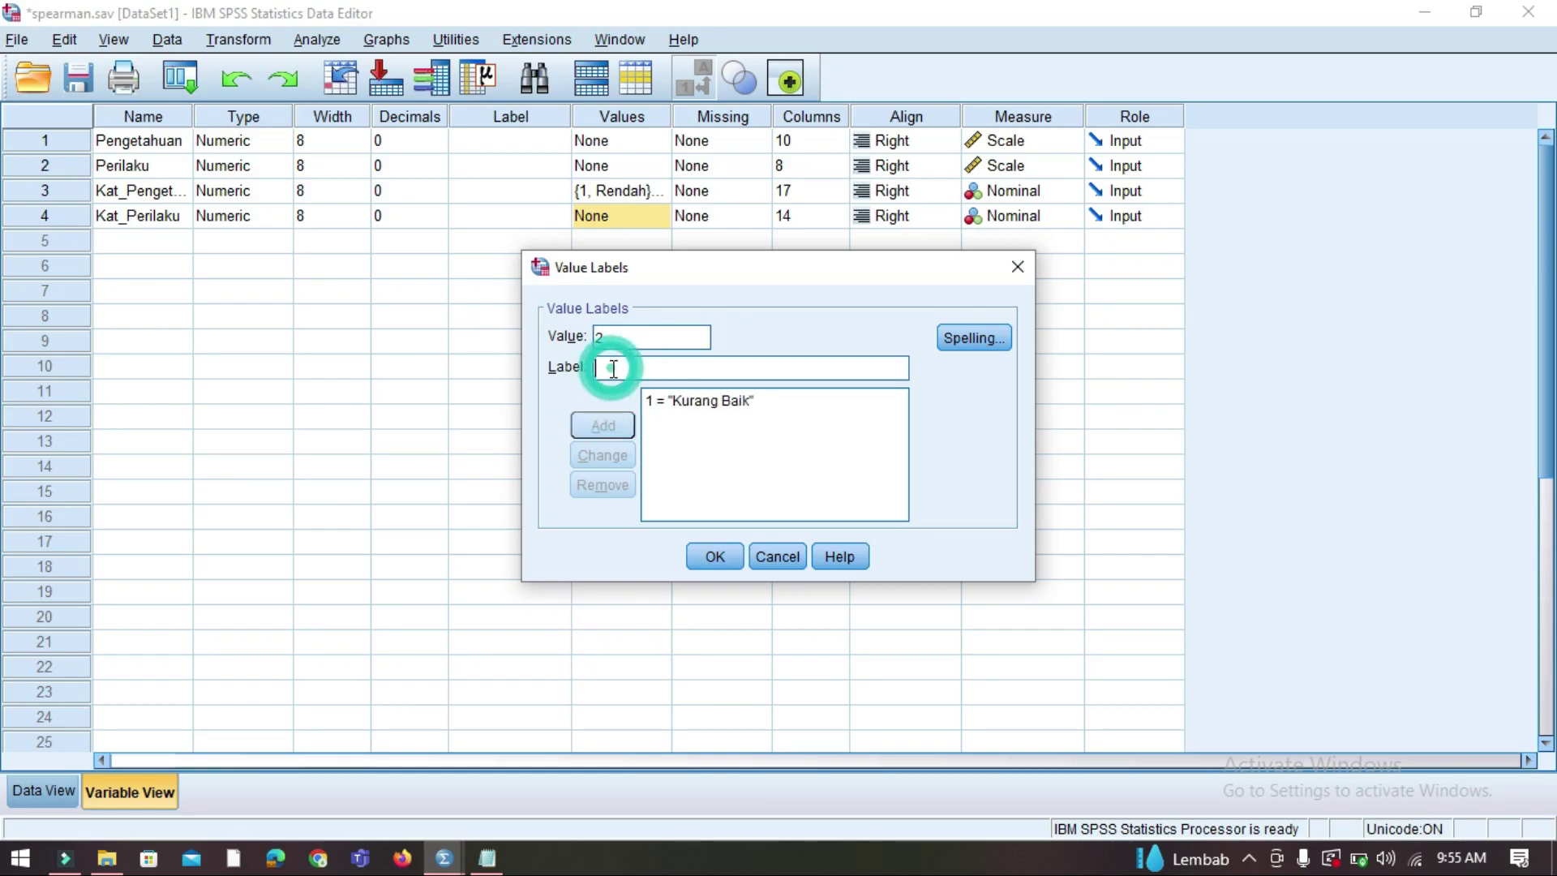
{"action": "type", "text": "B"}
{"action": "left_click", "coordinate": [603, 425]}
{"action": "left_click", "coordinate": [717, 558]}
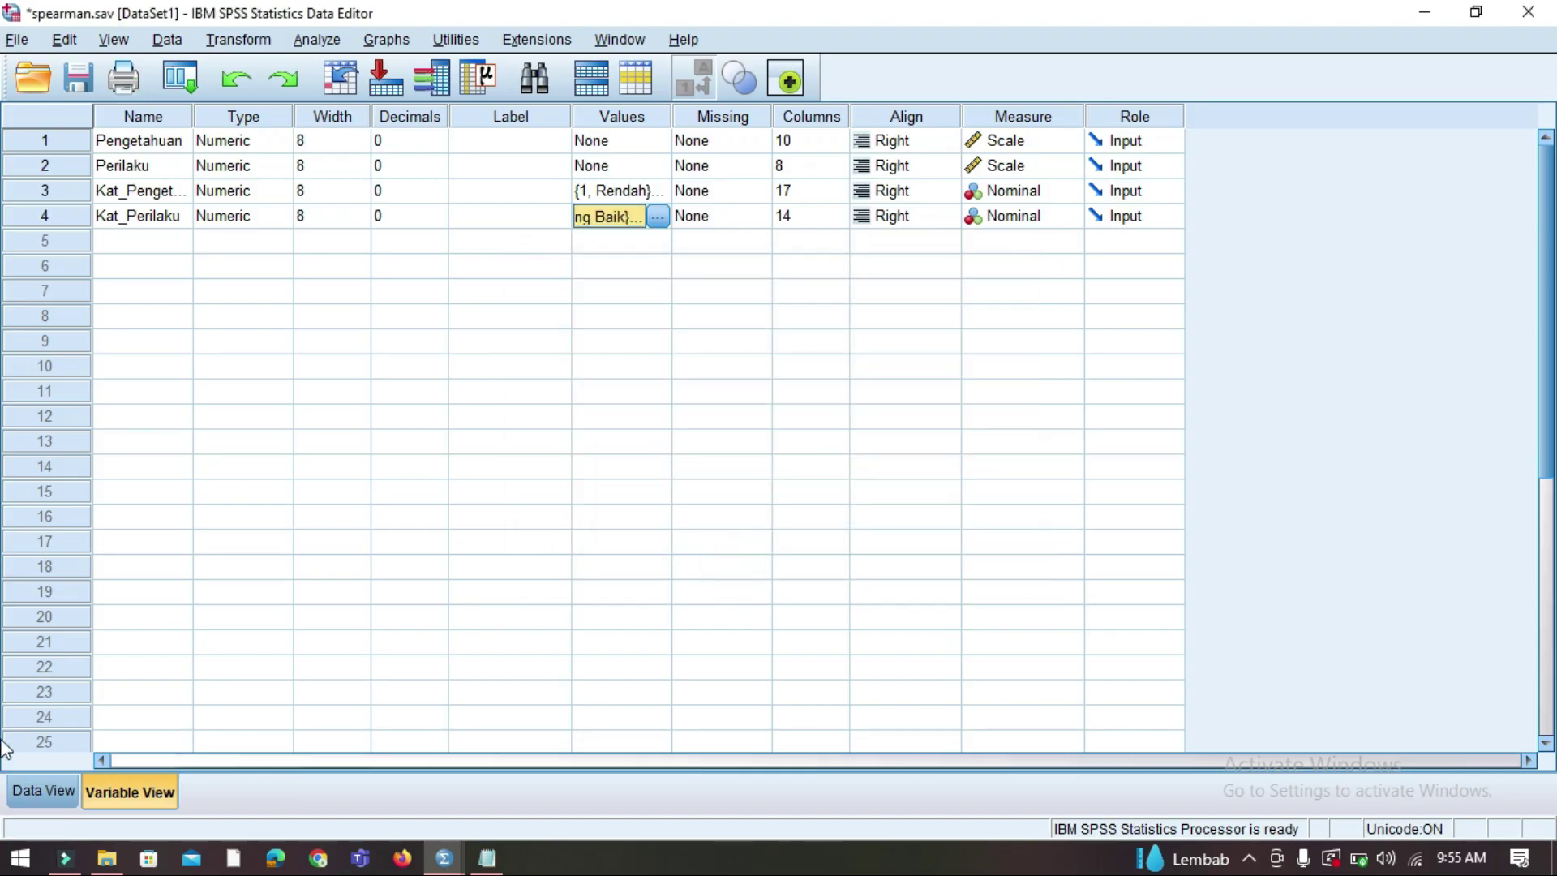
Compare the Perilaku scores in rows 5, 9 and 16 with their Kat_Perilaku labels in the data.
{"action": "left_click", "coordinate": [23, 790]}
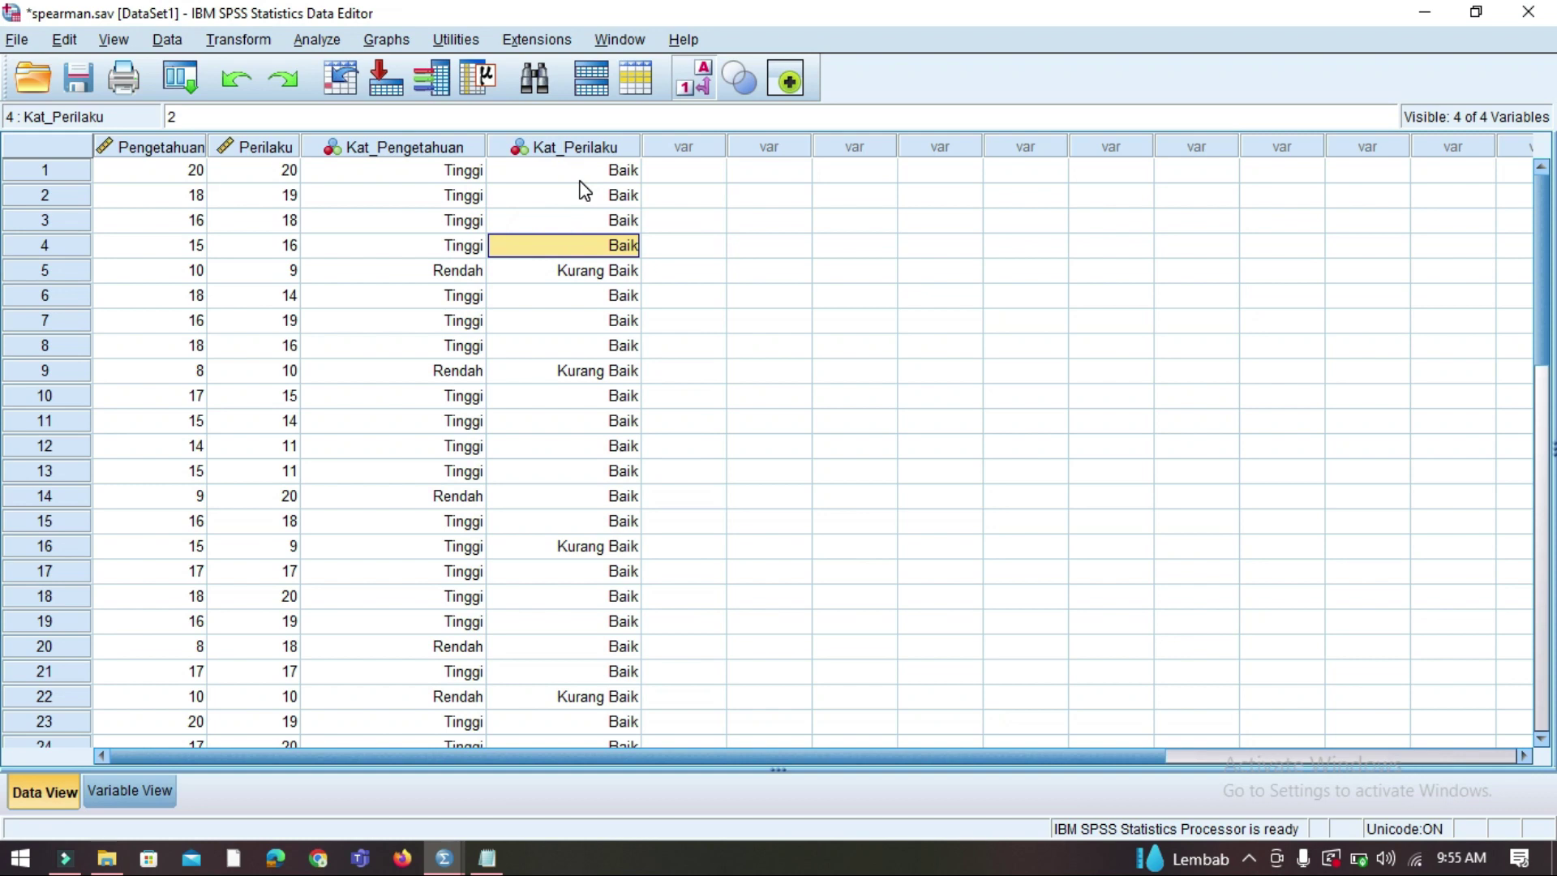
{"action": "left_click", "coordinate": [596, 273]}
{"action": "left_click", "coordinate": [248, 270]}
{"action": "left_click", "coordinate": [596, 273]}
{"action": "left_click", "coordinate": [284, 371]}
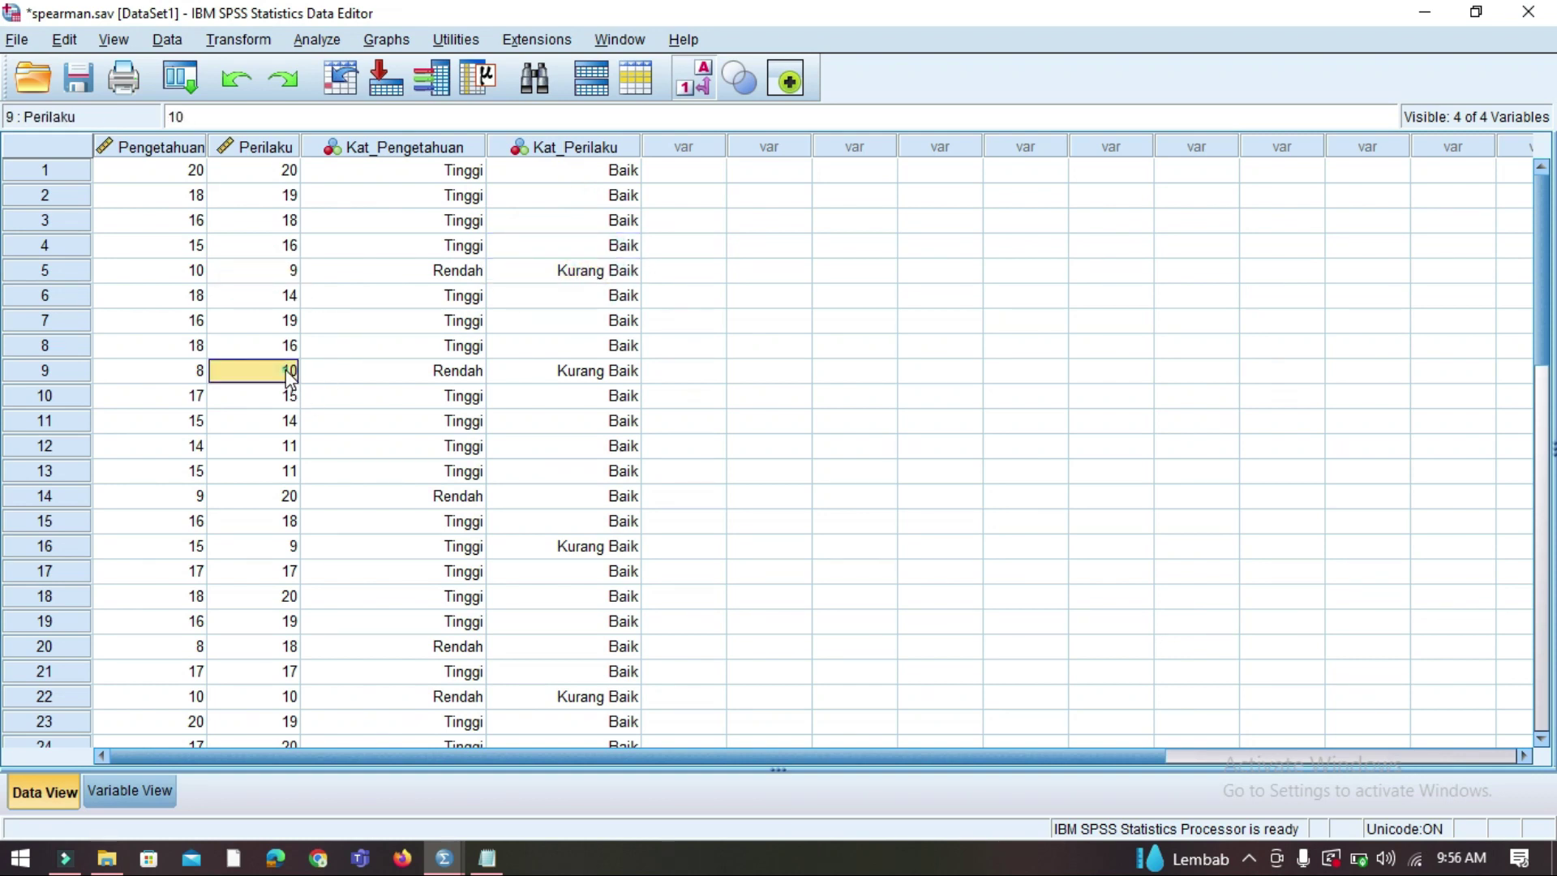
{"action": "left_click", "coordinate": [560, 376]}
{"action": "left_click", "coordinate": [279, 548]}
{"action": "left_click", "coordinate": [520, 548]}
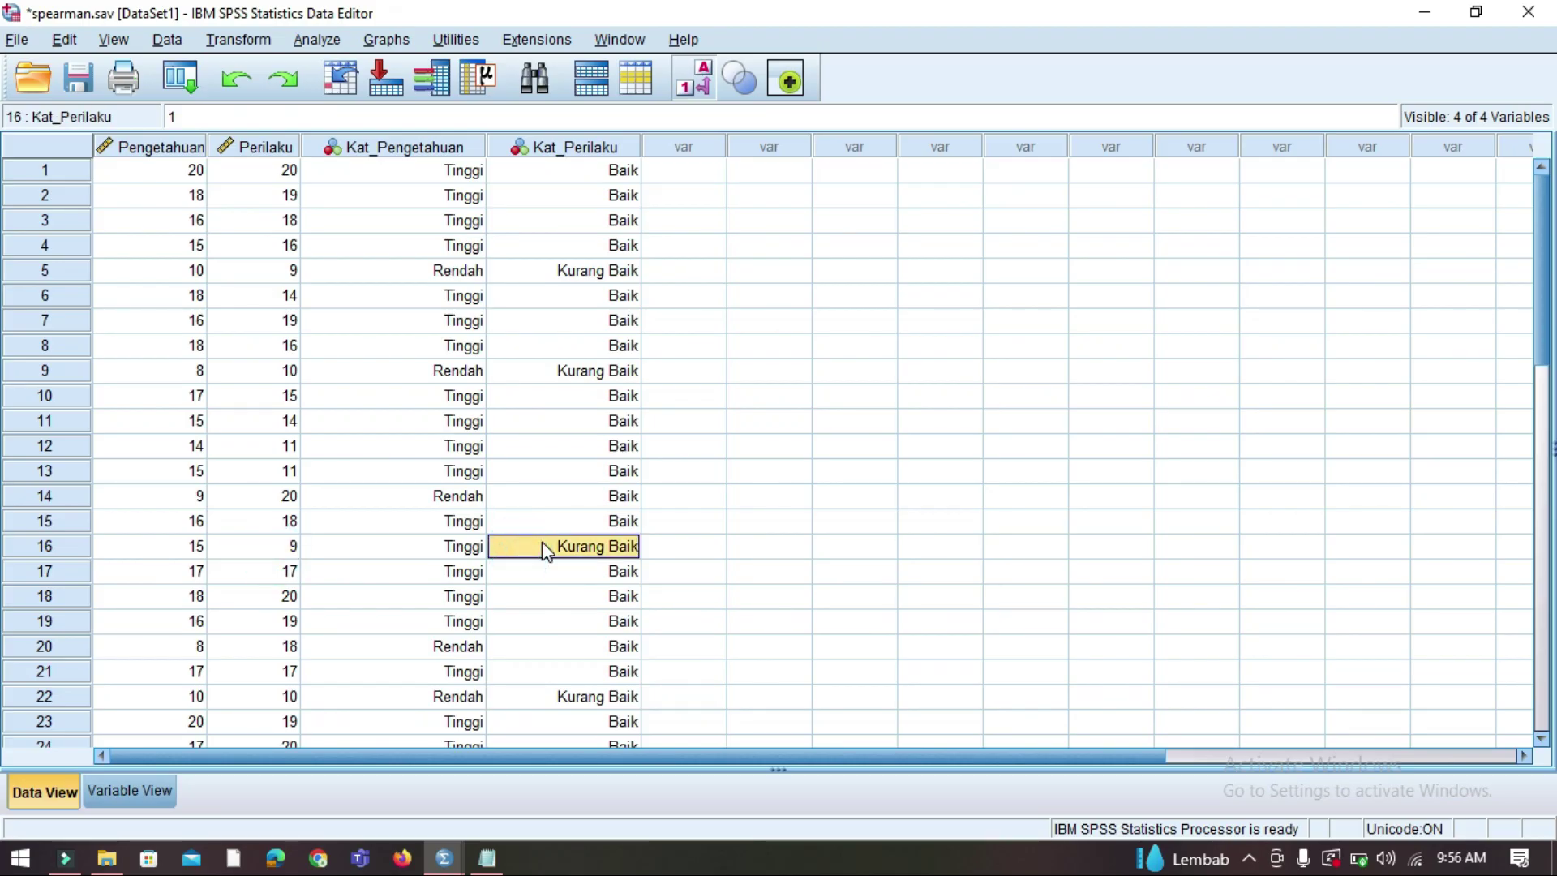
Check the Perilaku ranges for Baik and Kurang Baik in the Notepad notes and return to the SPSS data.
{"action": "left_click", "coordinate": [487, 859]}
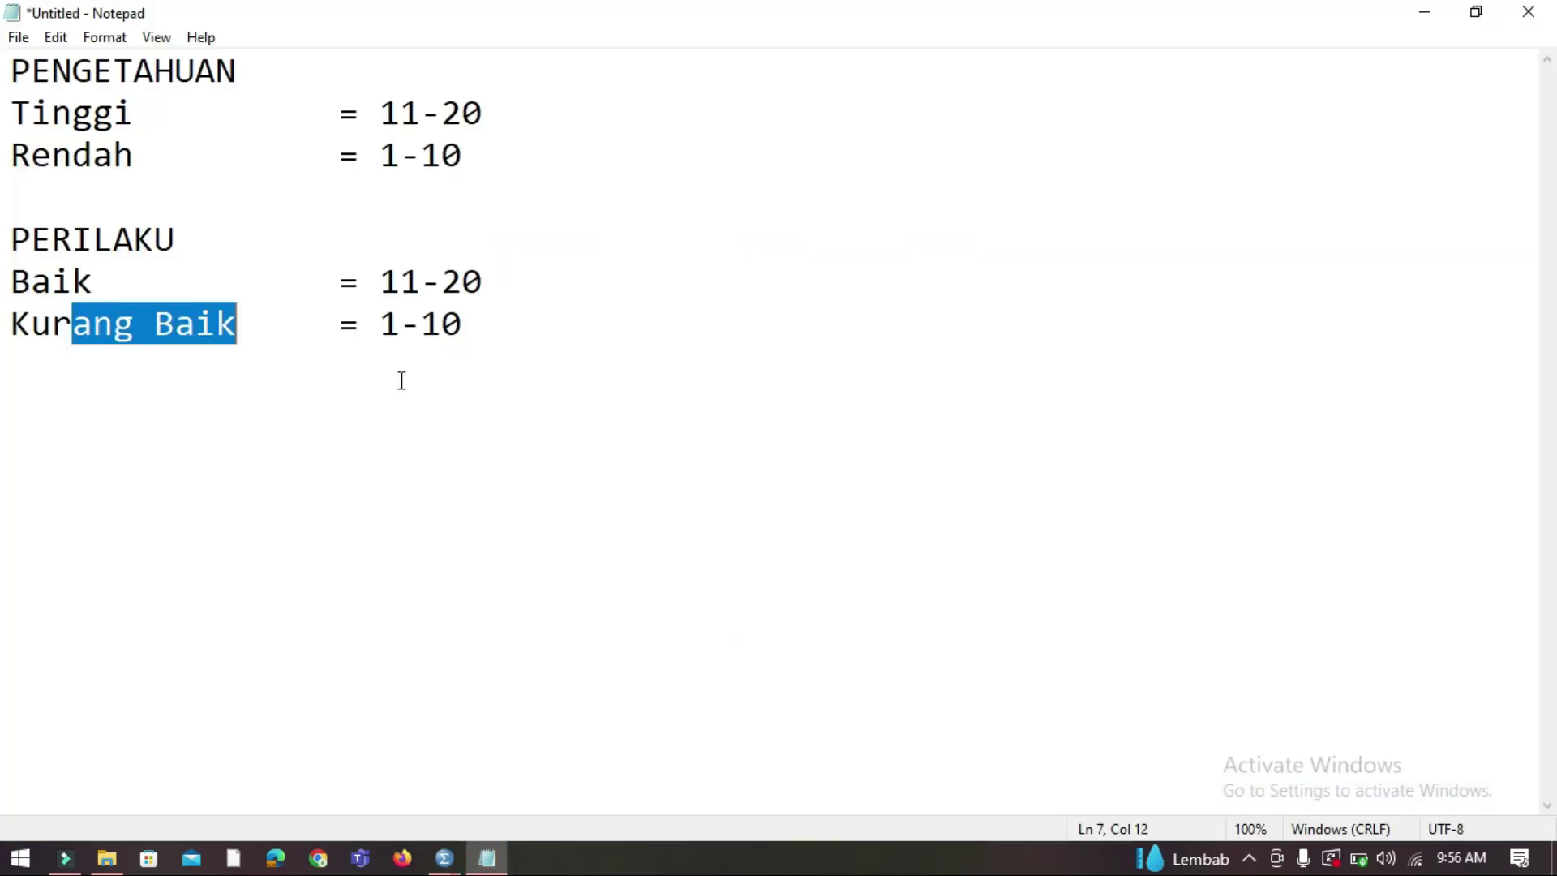
{"action": "mouse_move", "coordinate": [438, 857]}
{"action": "left_click", "coordinate": [309, 786]}
{"action": "left_click", "coordinate": [497, 369]}
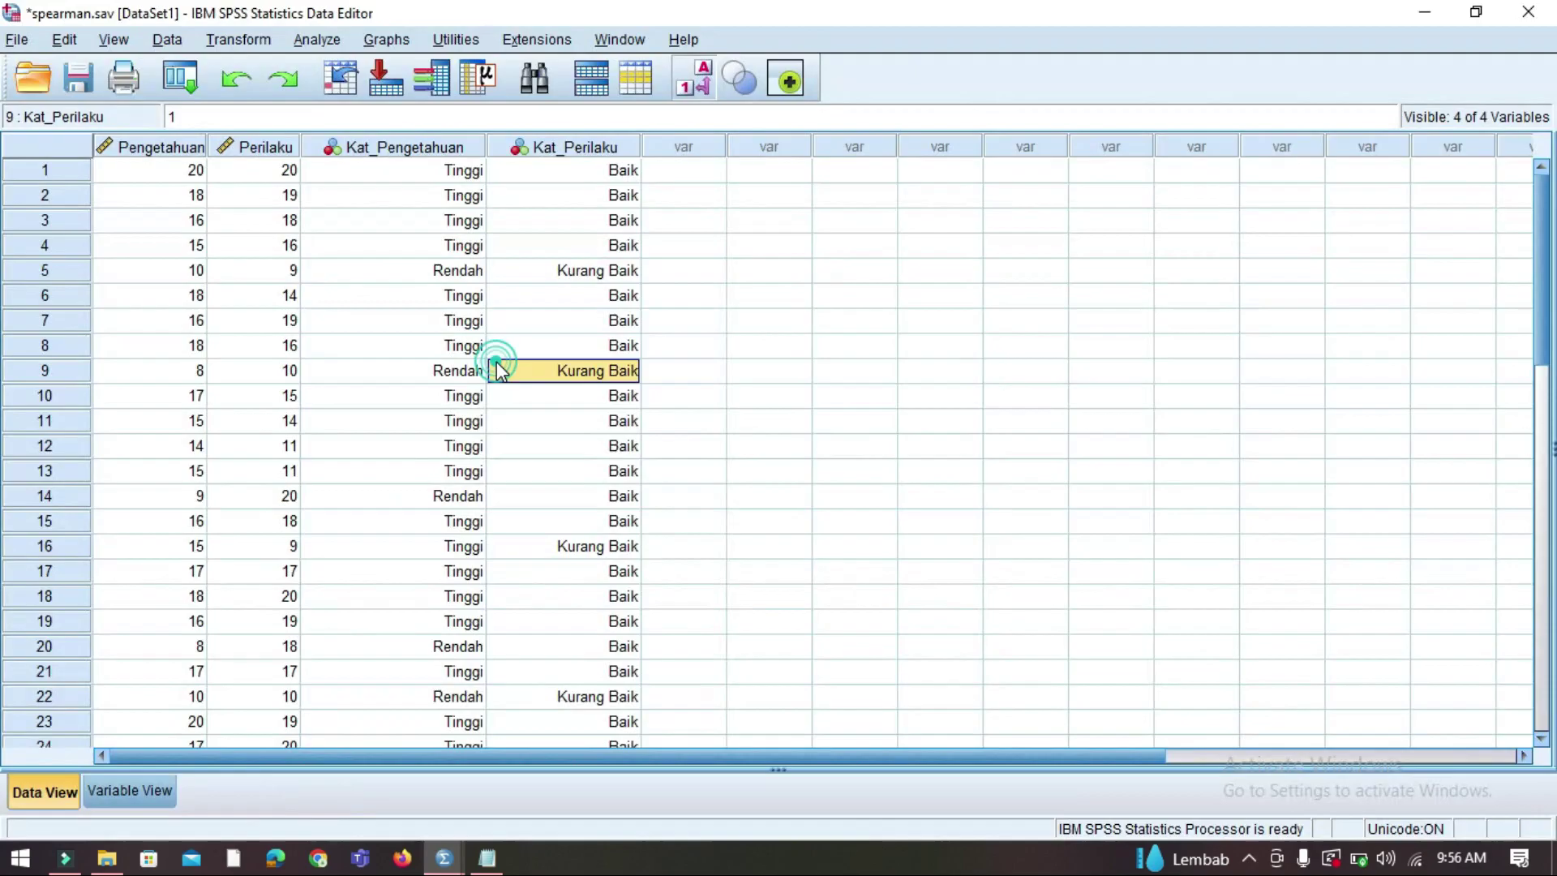
Display the numeric codes behind the Kat_Pengetahuan and Kat_Perilaku categories, inspect them, and restore the value labels display.
{"action": "left_click", "coordinate": [694, 85]}
{"action": "left_click", "coordinate": [559, 320]}
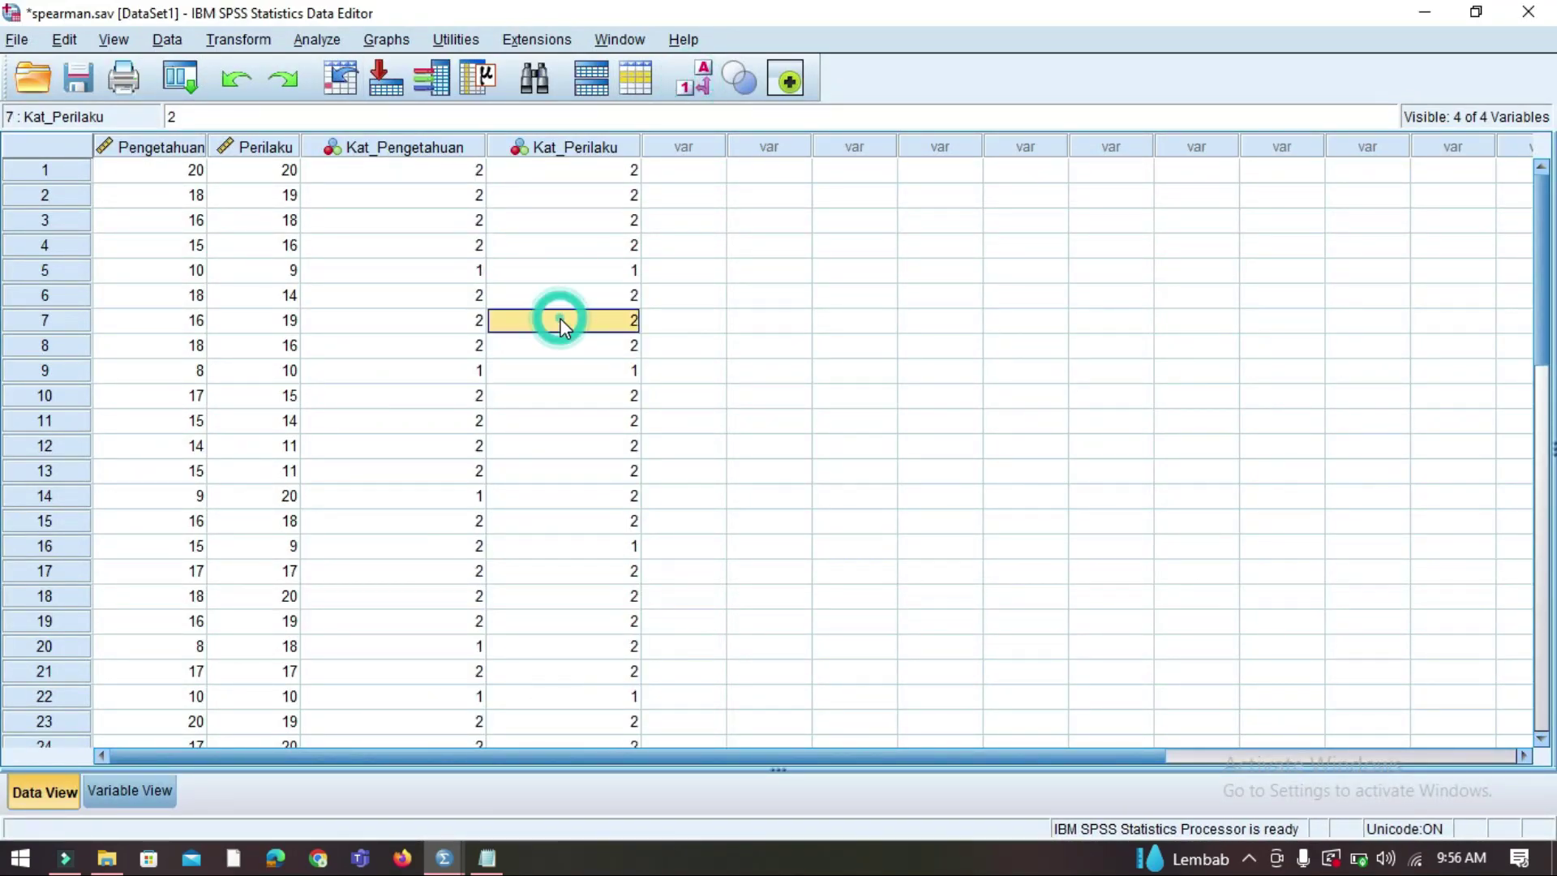
{"action": "left_click", "coordinate": [168, 790]}
{"action": "left_click", "coordinate": [39, 797]}
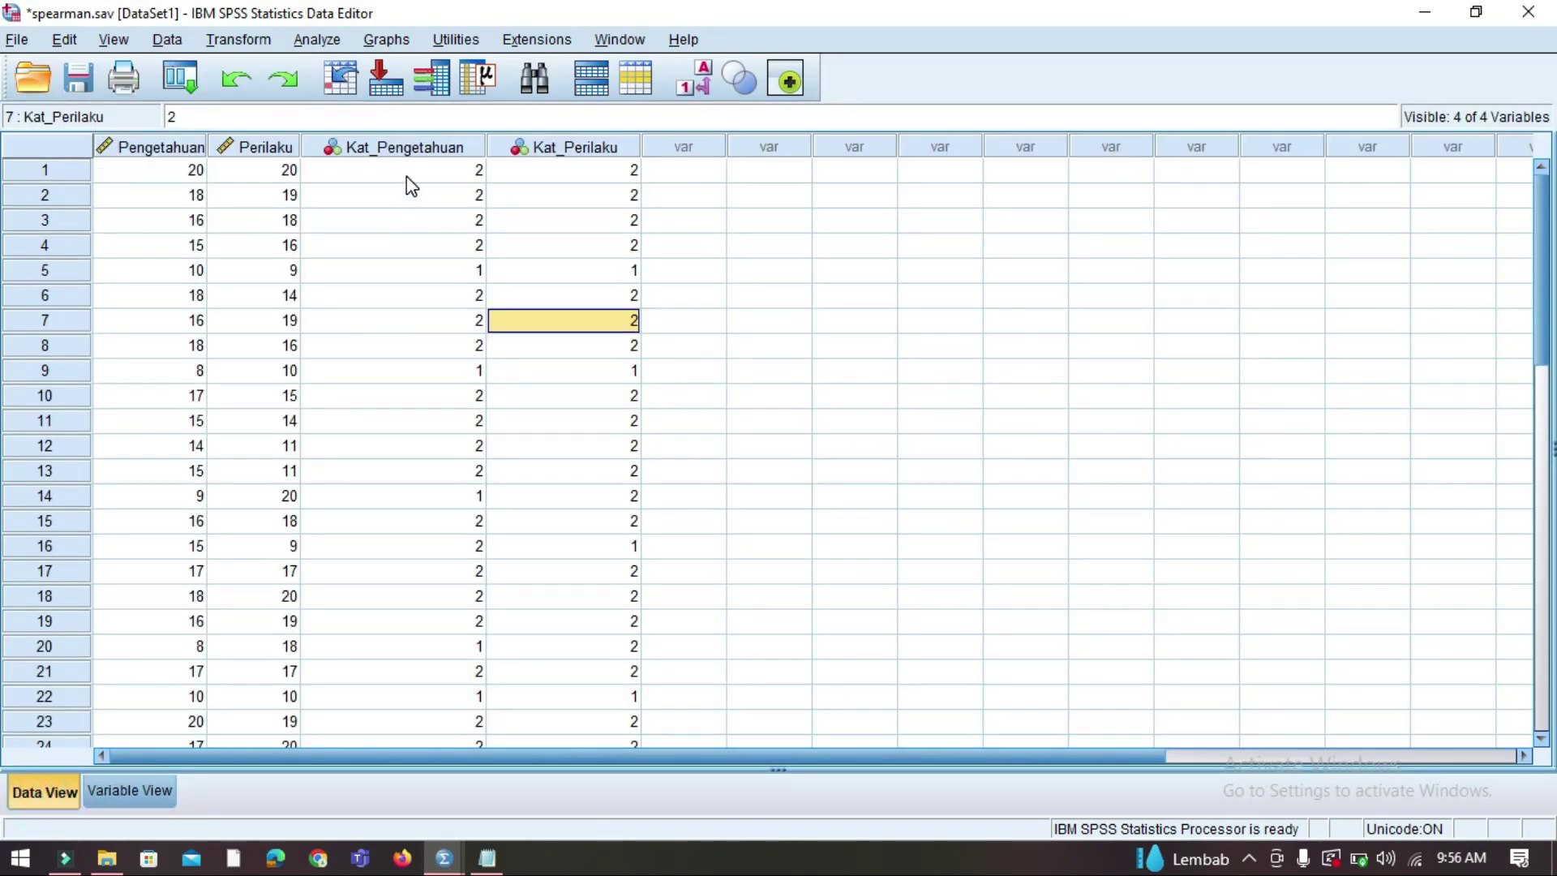
{"action": "left_click", "coordinate": [691, 84]}
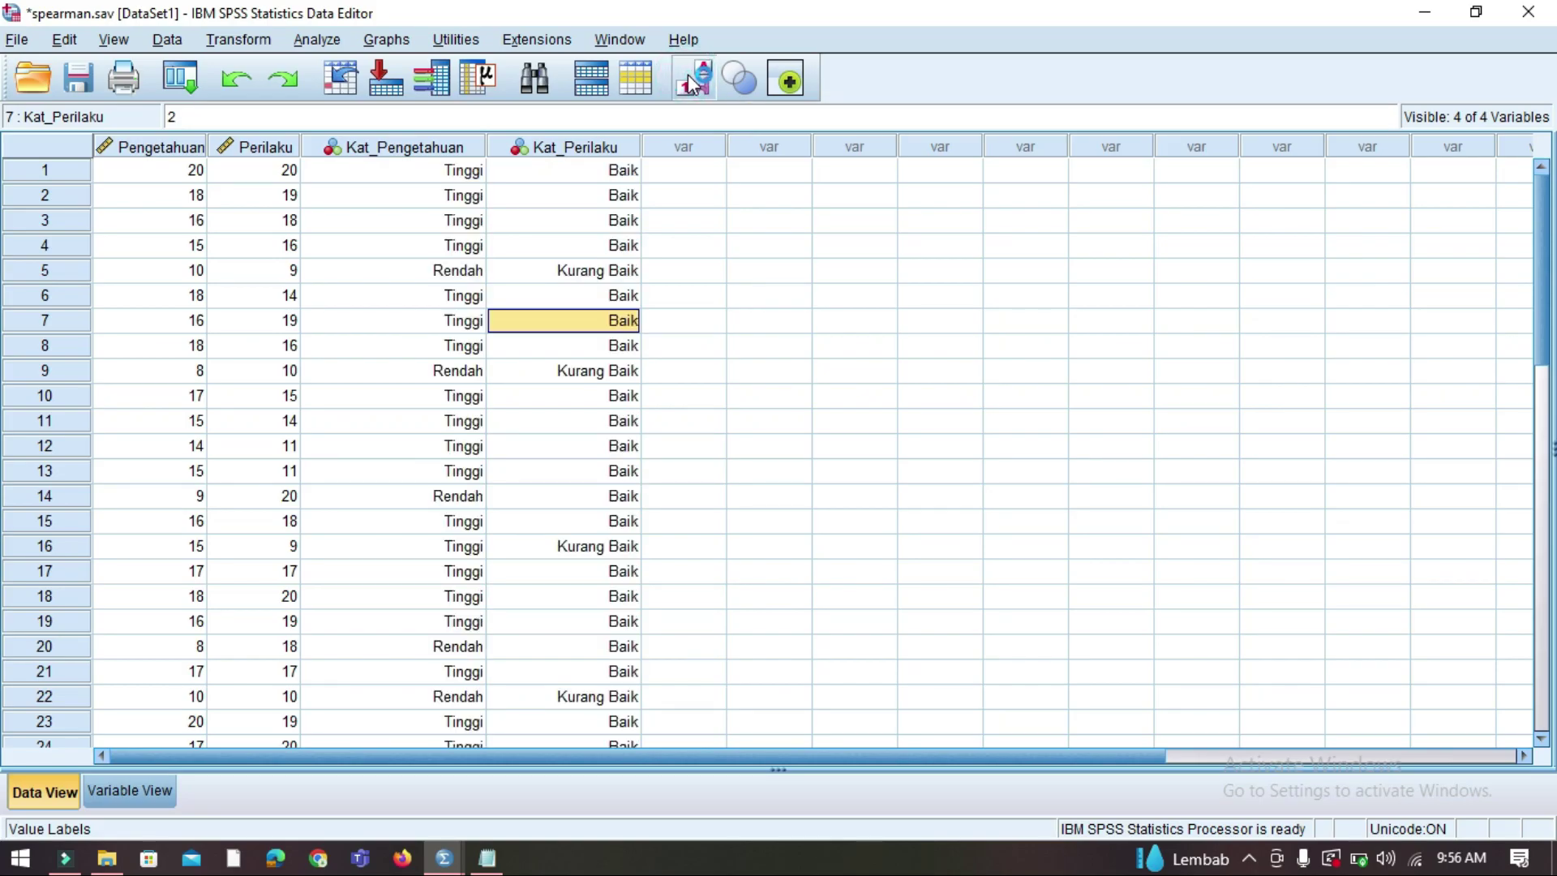
{"action": "left_click", "coordinate": [353, 369]}
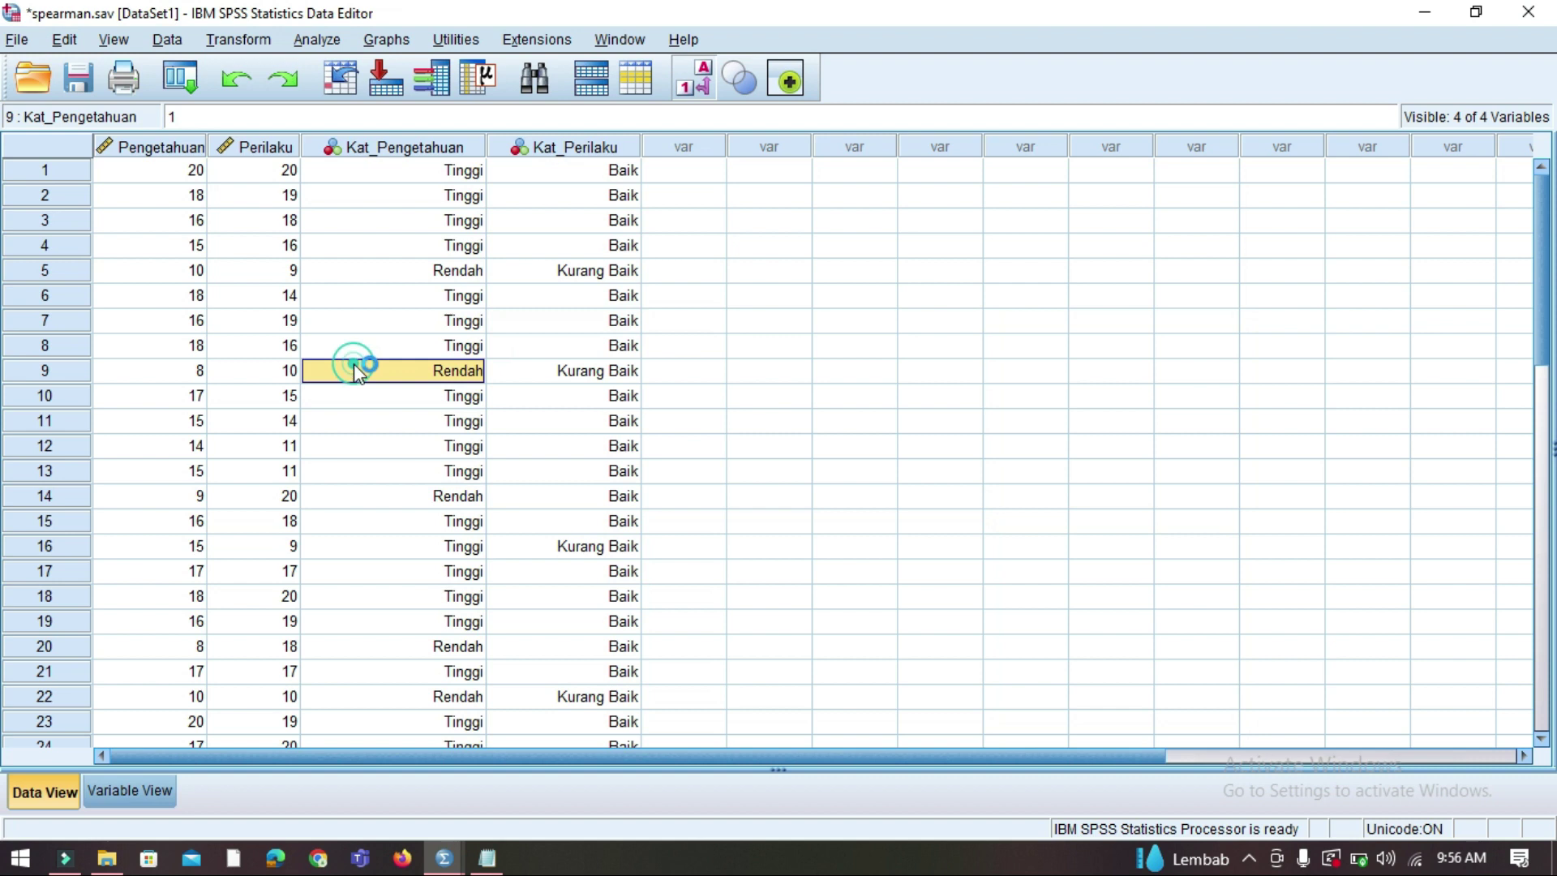
{"action": "left_click", "coordinate": [1250, 858]}
{"action": "left_click", "coordinate": [1230, 769]}
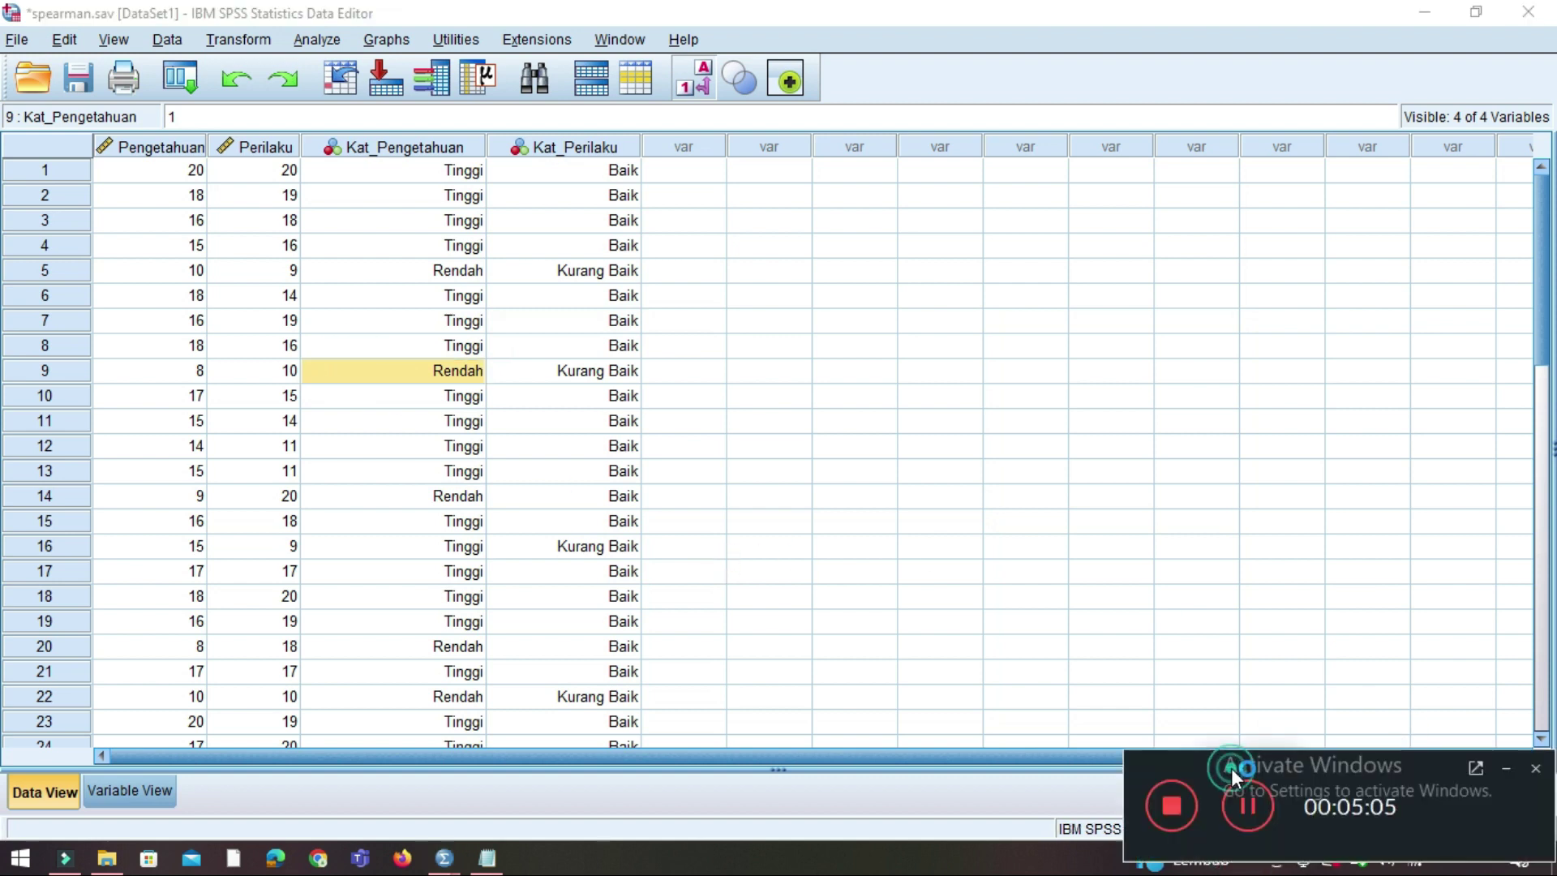
{"action": "left_click", "coordinate": [1506, 768]}
Compare the Pengetahuan and Perilaku scores with their category labels across the data rows.
{"action": "left_click", "coordinate": [436, 302]}
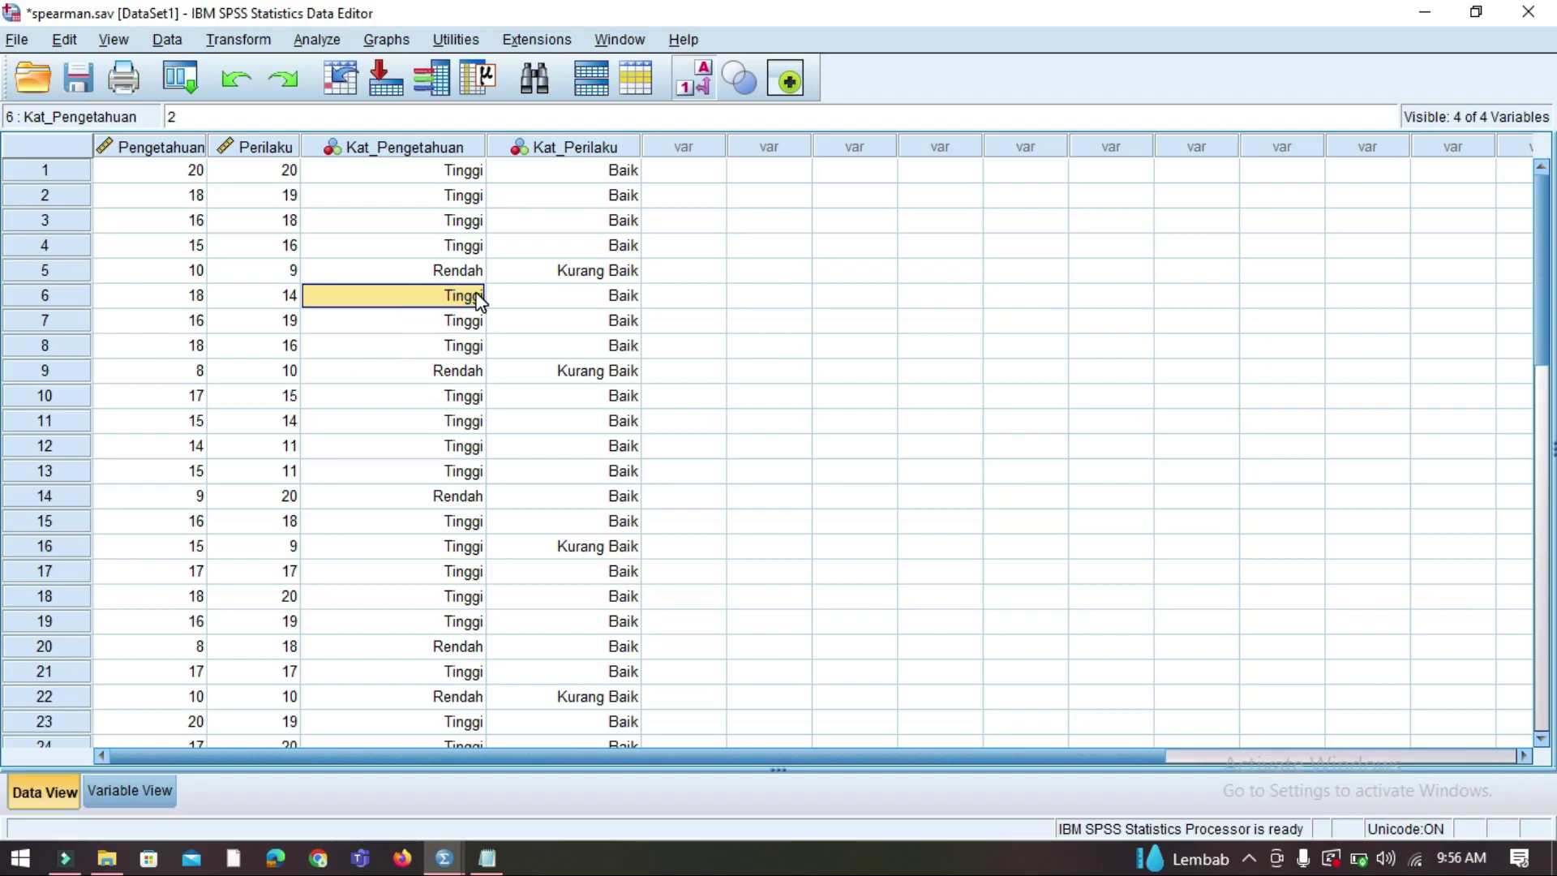
{"action": "left_click", "coordinate": [527, 272]}
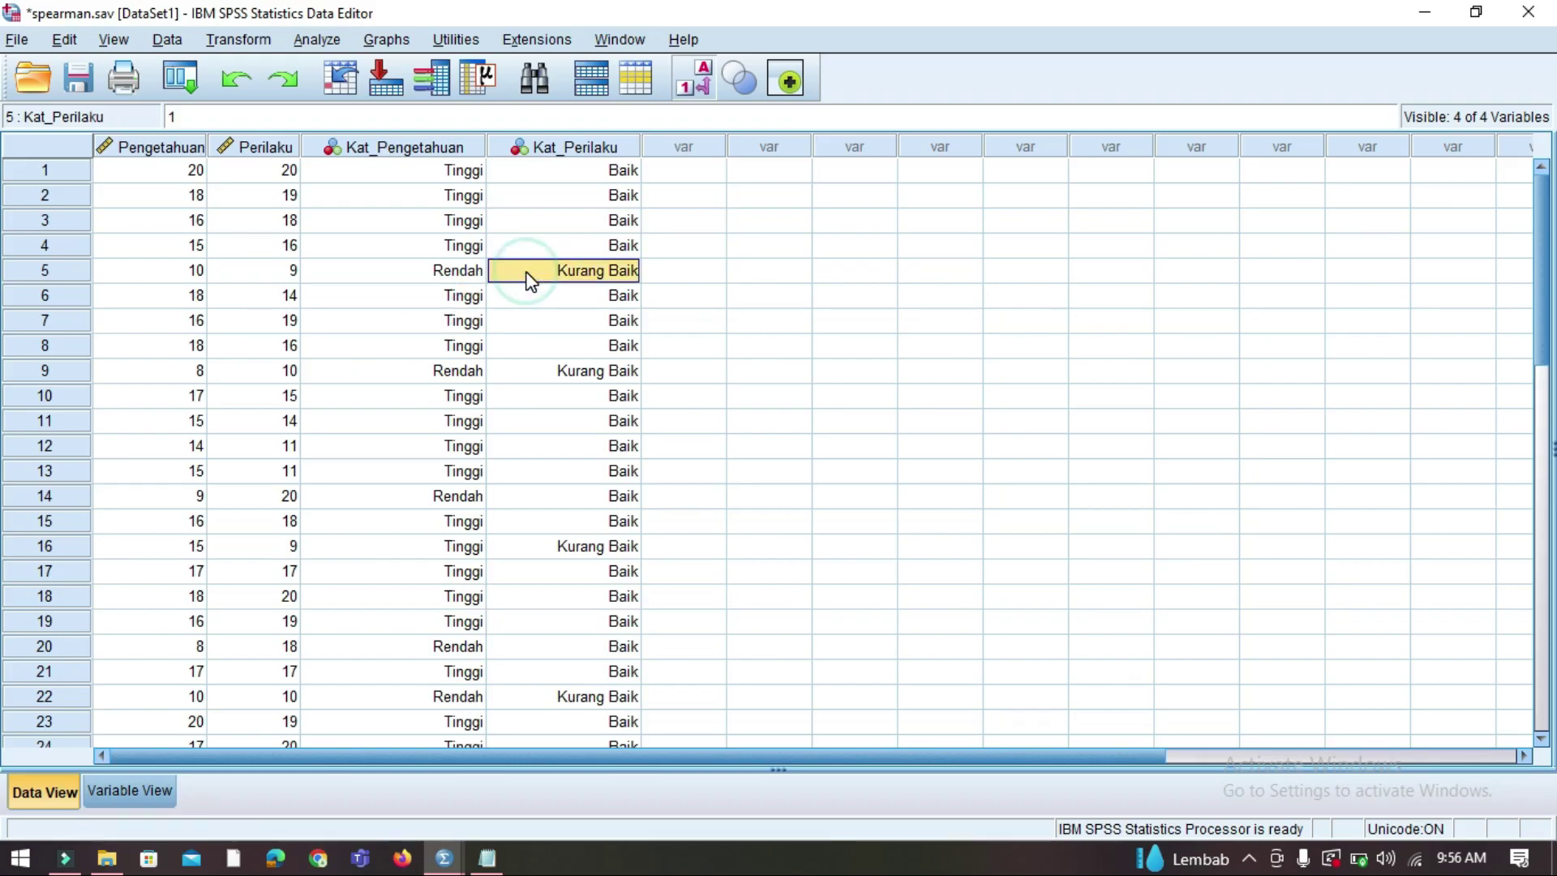
{"action": "left_click", "coordinate": [375, 257]}
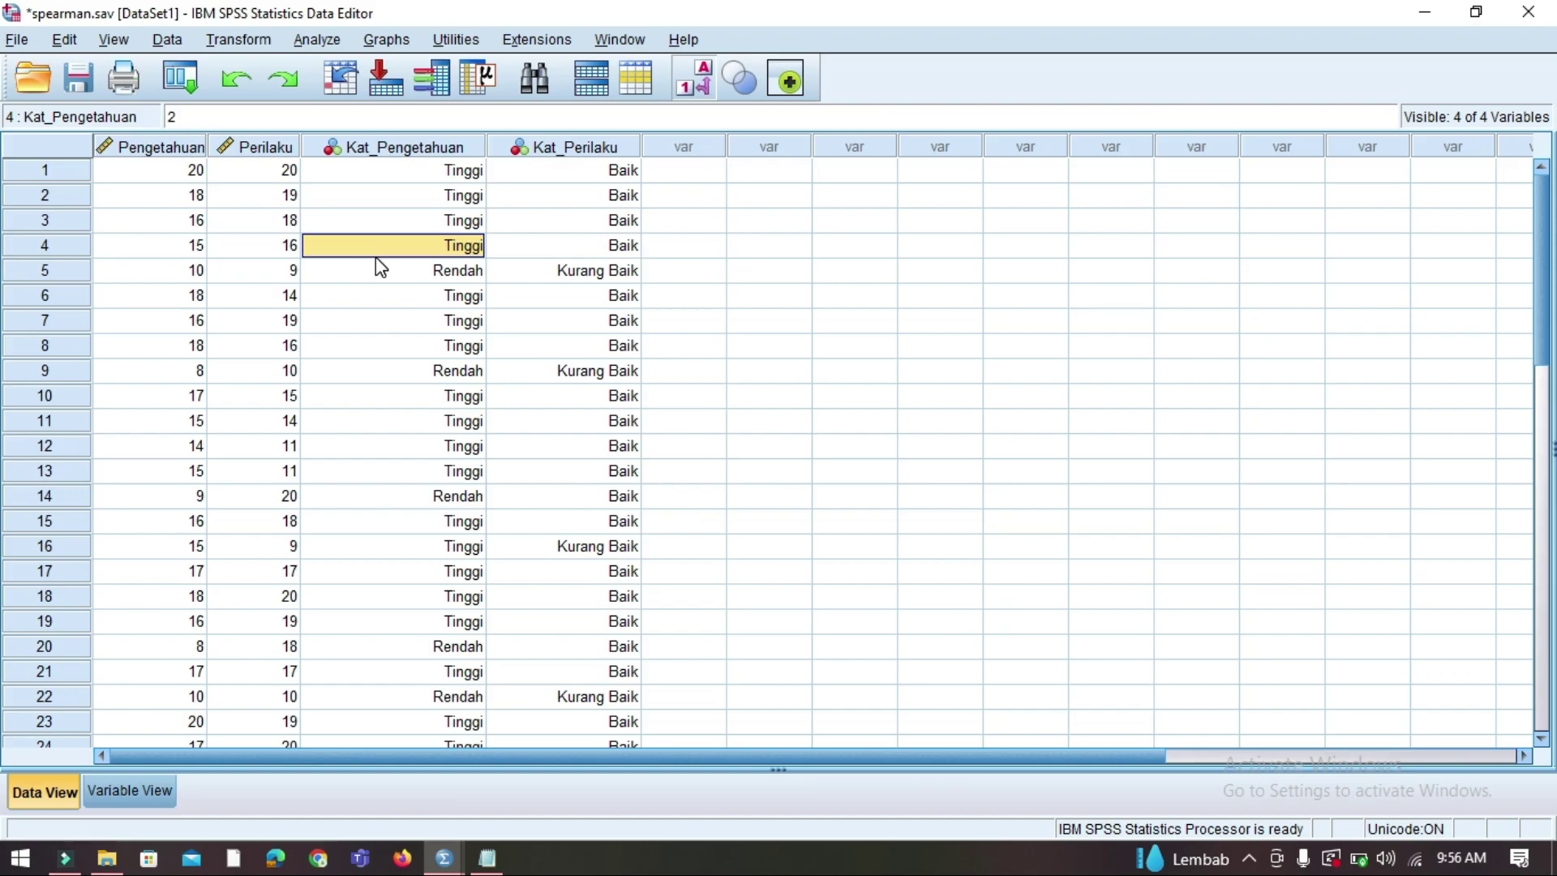
{"action": "left_click", "coordinate": [337, 345]}
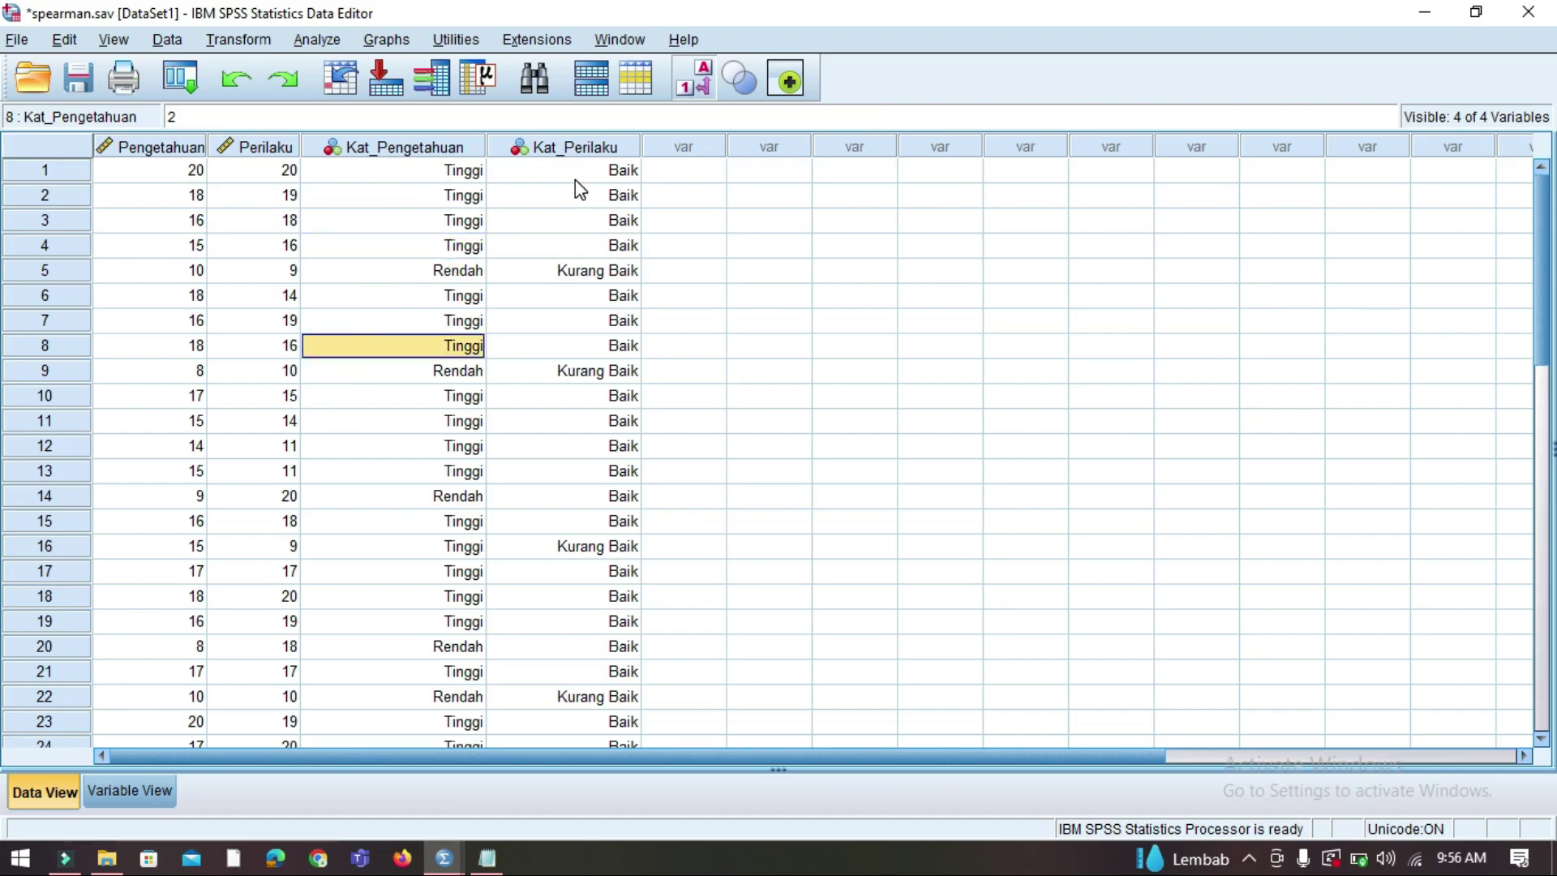
{"action": "left_click", "coordinate": [201, 171]}
{"action": "left_click", "coordinate": [253, 272]}
{"action": "scroll", "coordinate": [258, 395], "scroll_direction": "down", "scroll_amount": 5}
{"action": "scroll", "coordinate": [261, 395], "scroll_direction": "up", "scroll_amount": 5}
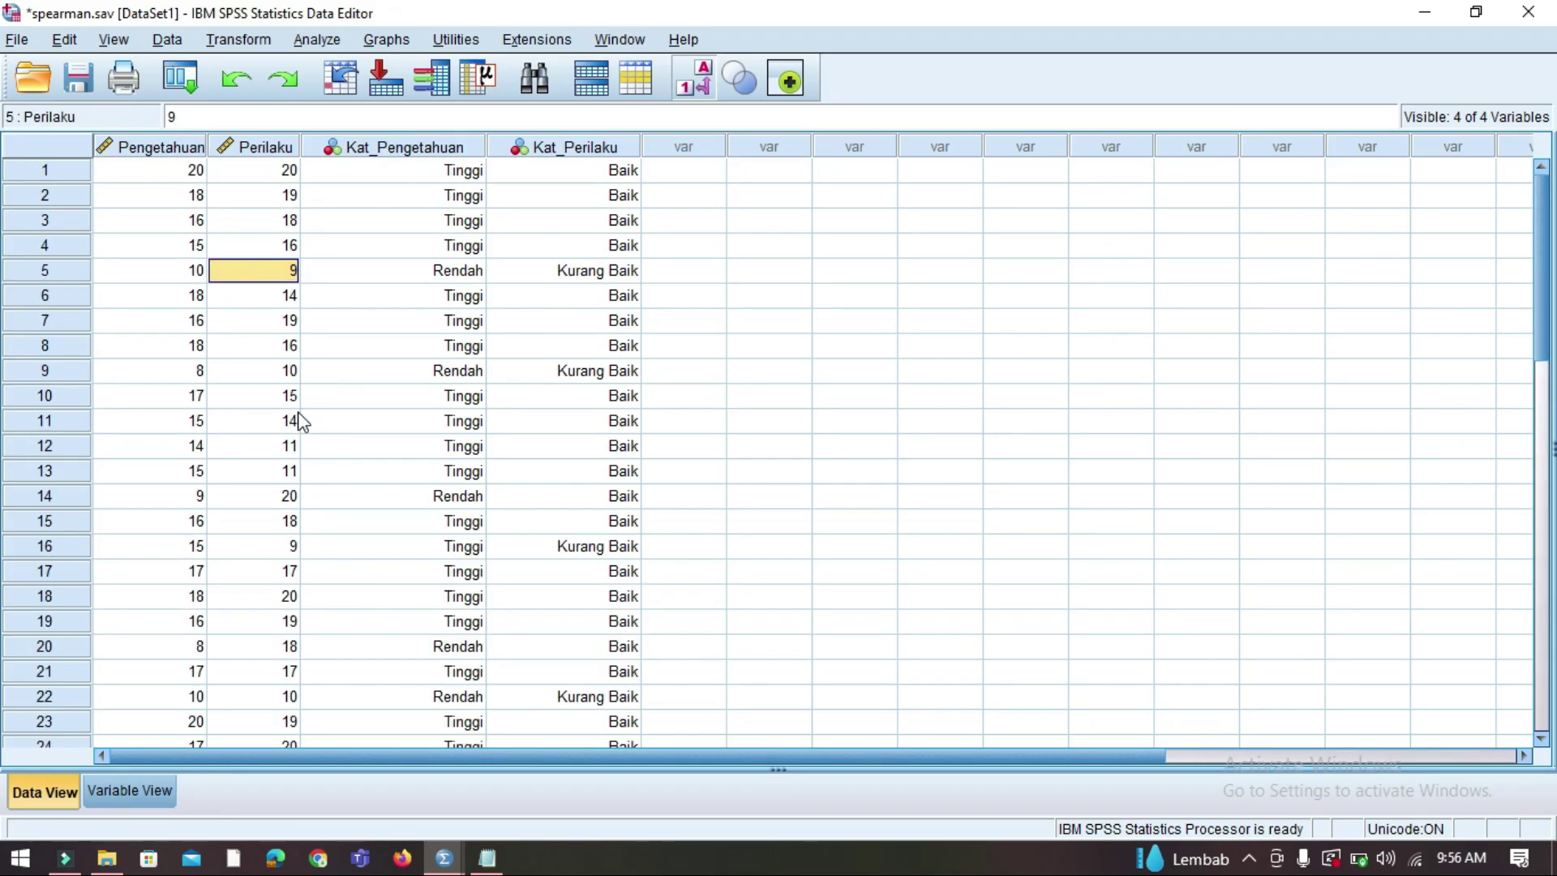
Review the old and new value ranges set for recoding Perilaku into Kat_Perilaku, and close the dialogs without changes.
{"action": "left_click", "coordinate": [226, 40]}
{"action": "left_click", "coordinate": [316, 39]}
{"action": "left_click", "coordinate": [238, 39]}
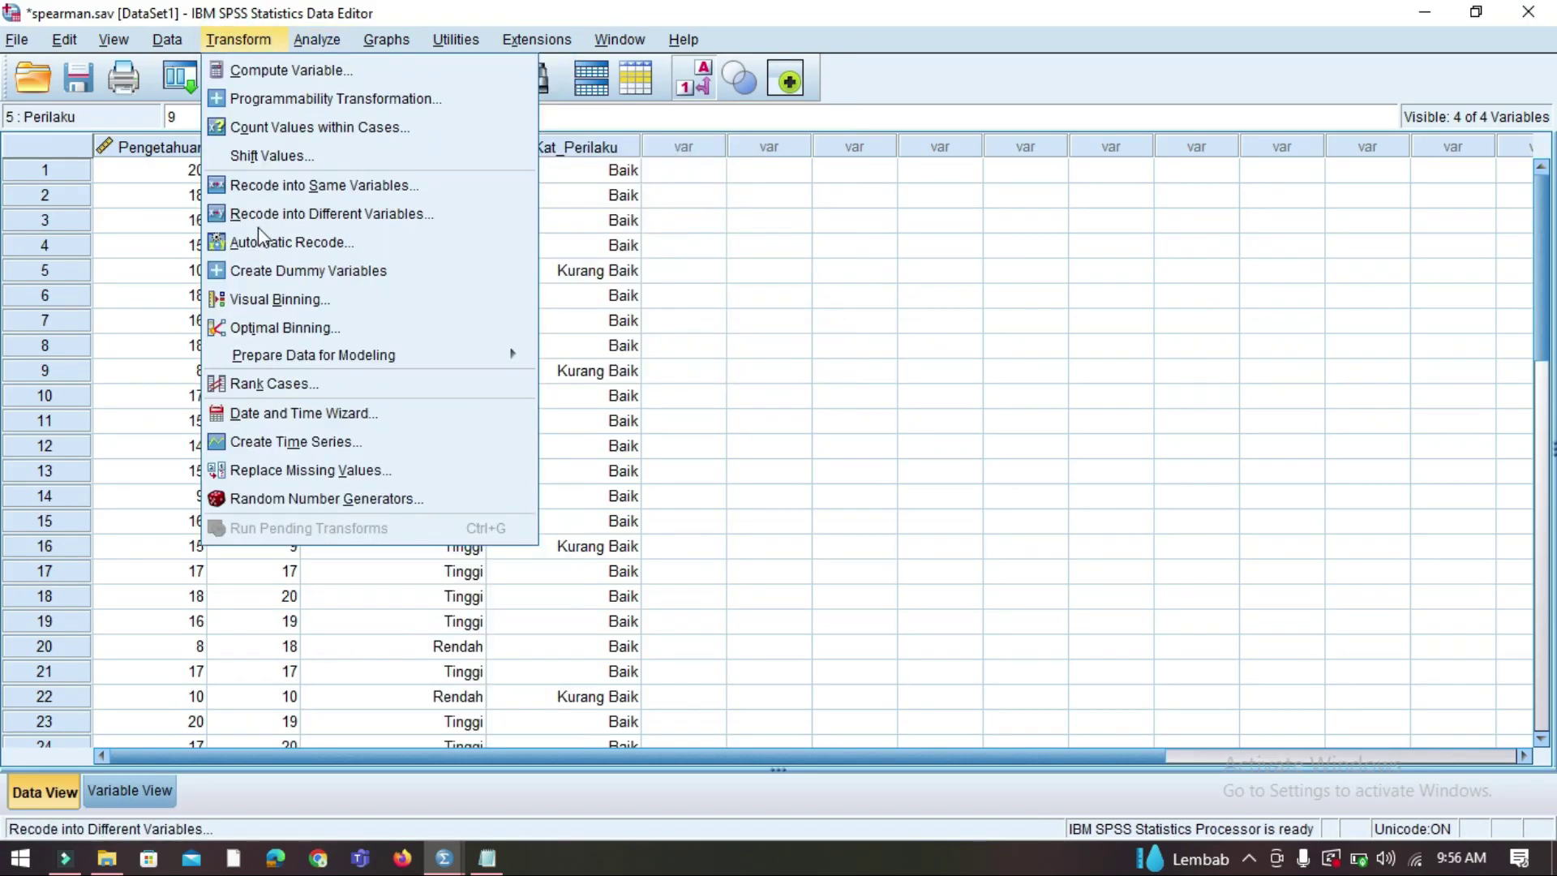
{"action": "left_click", "coordinate": [310, 209]}
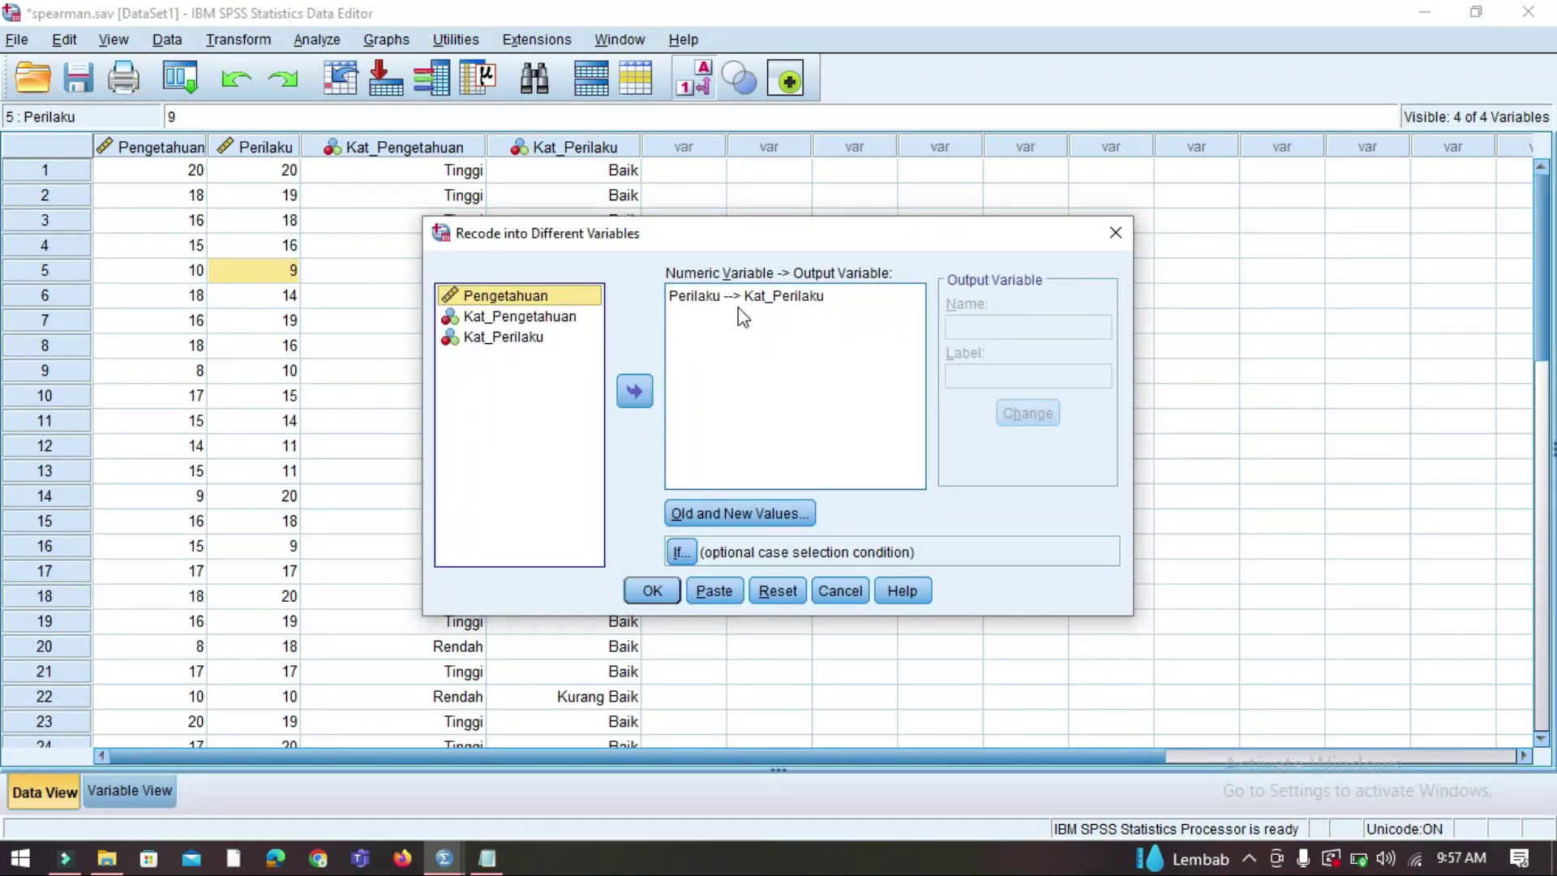
{"action": "left_click", "coordinate": [784, 511]}
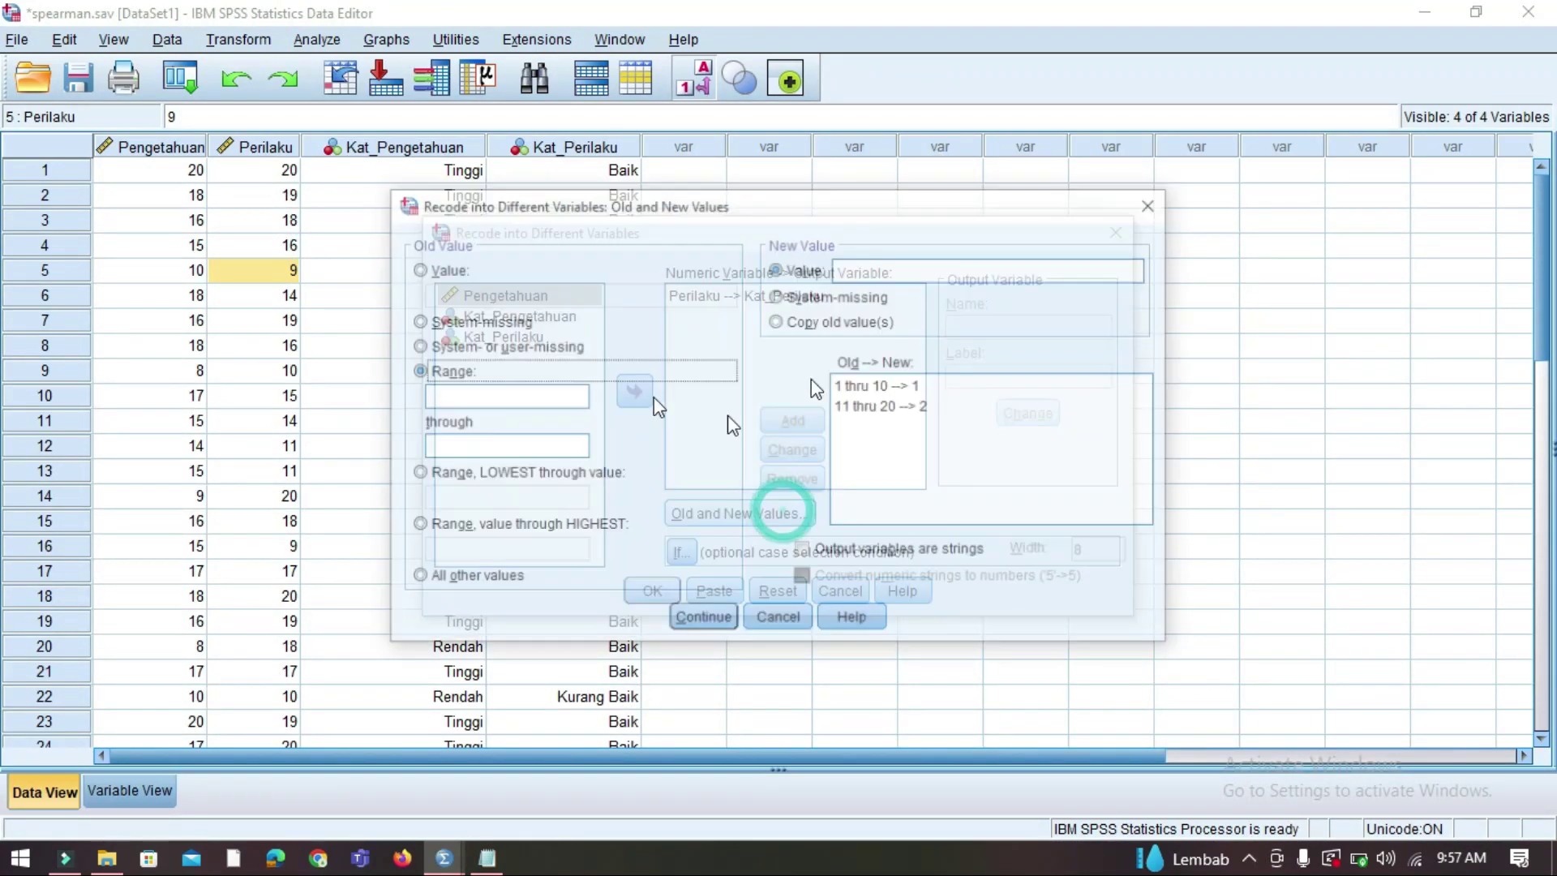
{"action": "left_click", "coordinate": [1153, 204]}
{"action": "left_click", "coordinate": [1114, 233]}
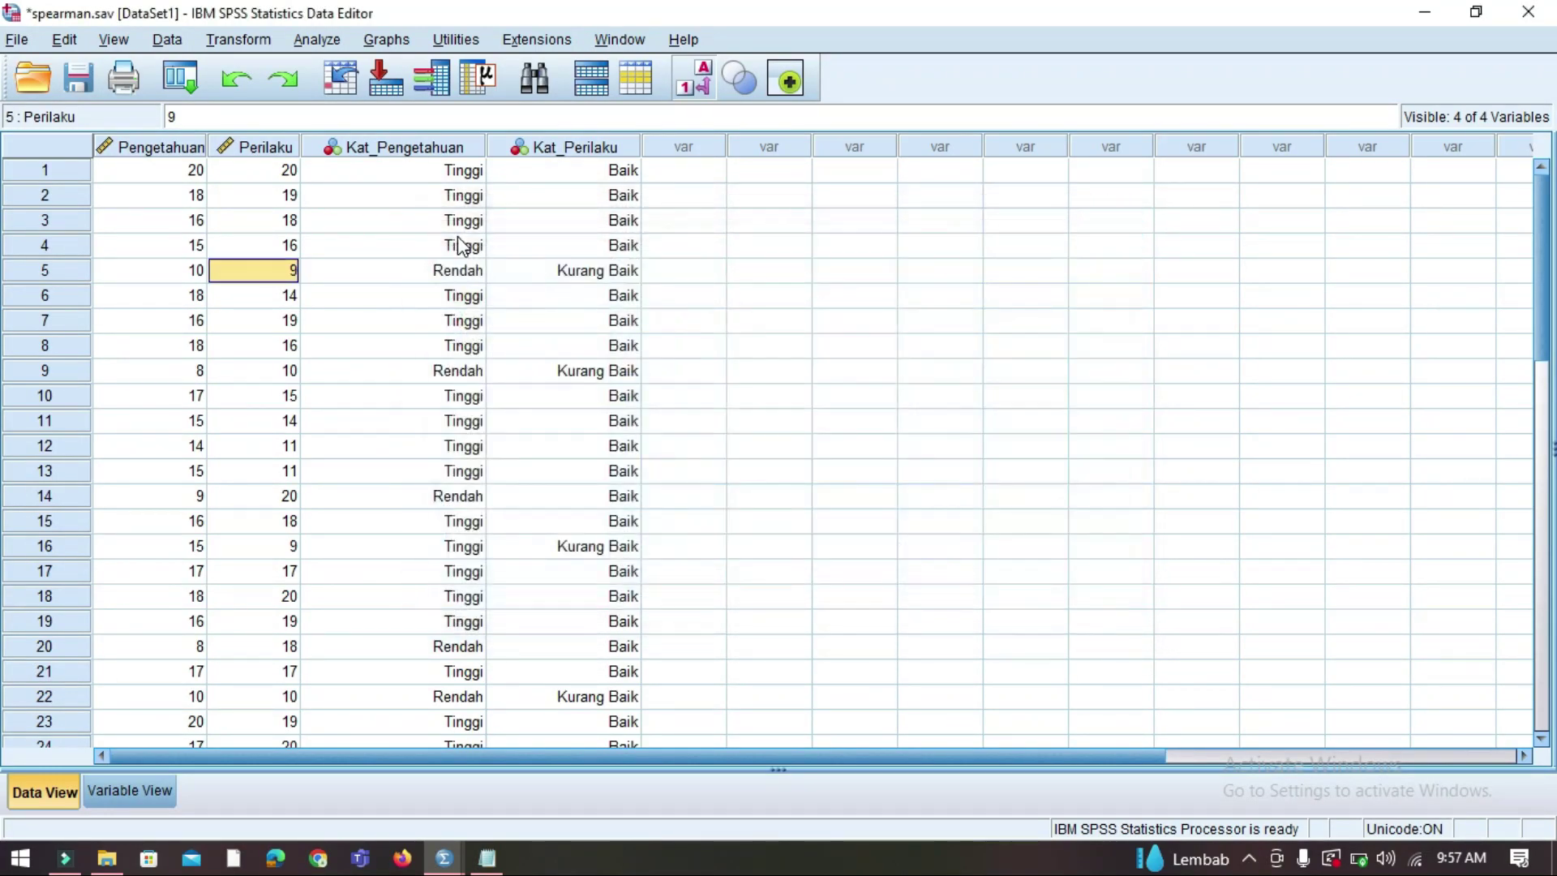
{"action": "left_click", "coordinate": [507, 269]}
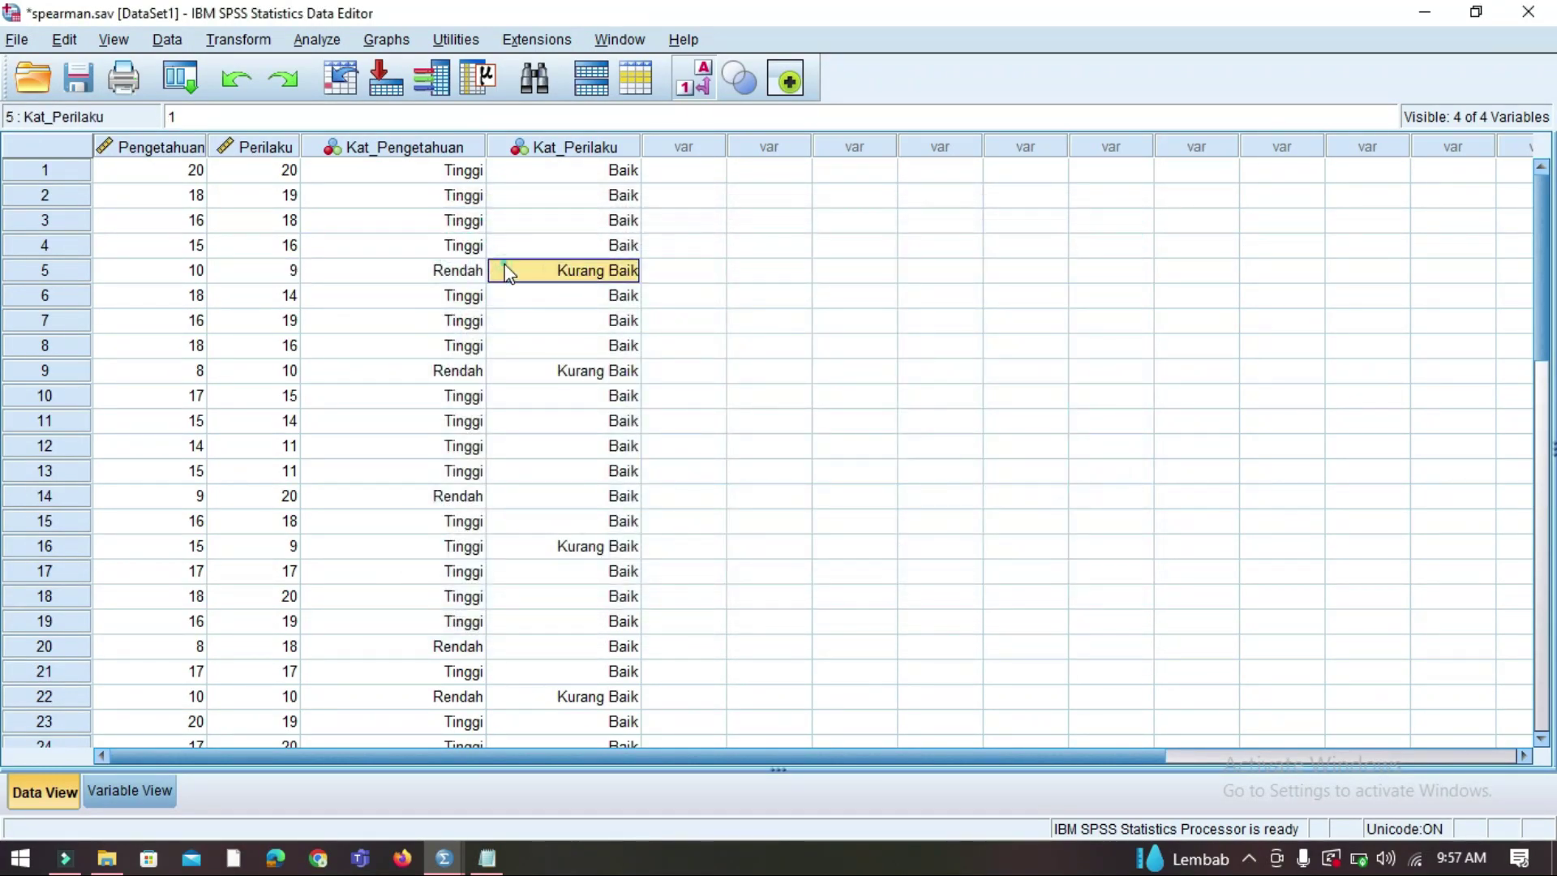
{"action": "left_click", "coordinate": [1253, 860]}
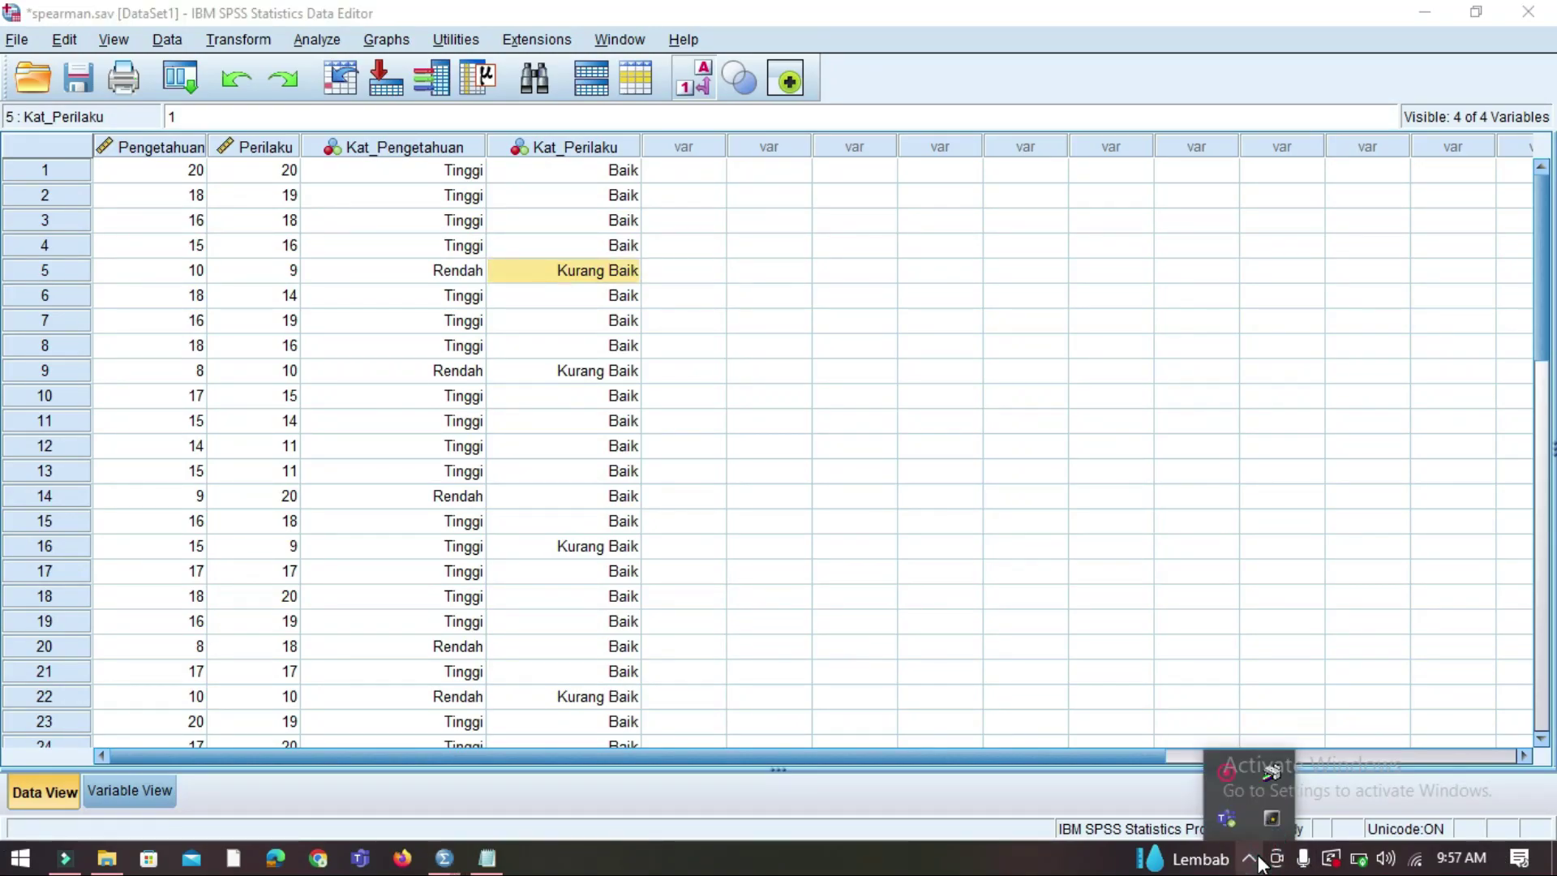
{"action": "left_click", "coordinate": [1222, 777]}
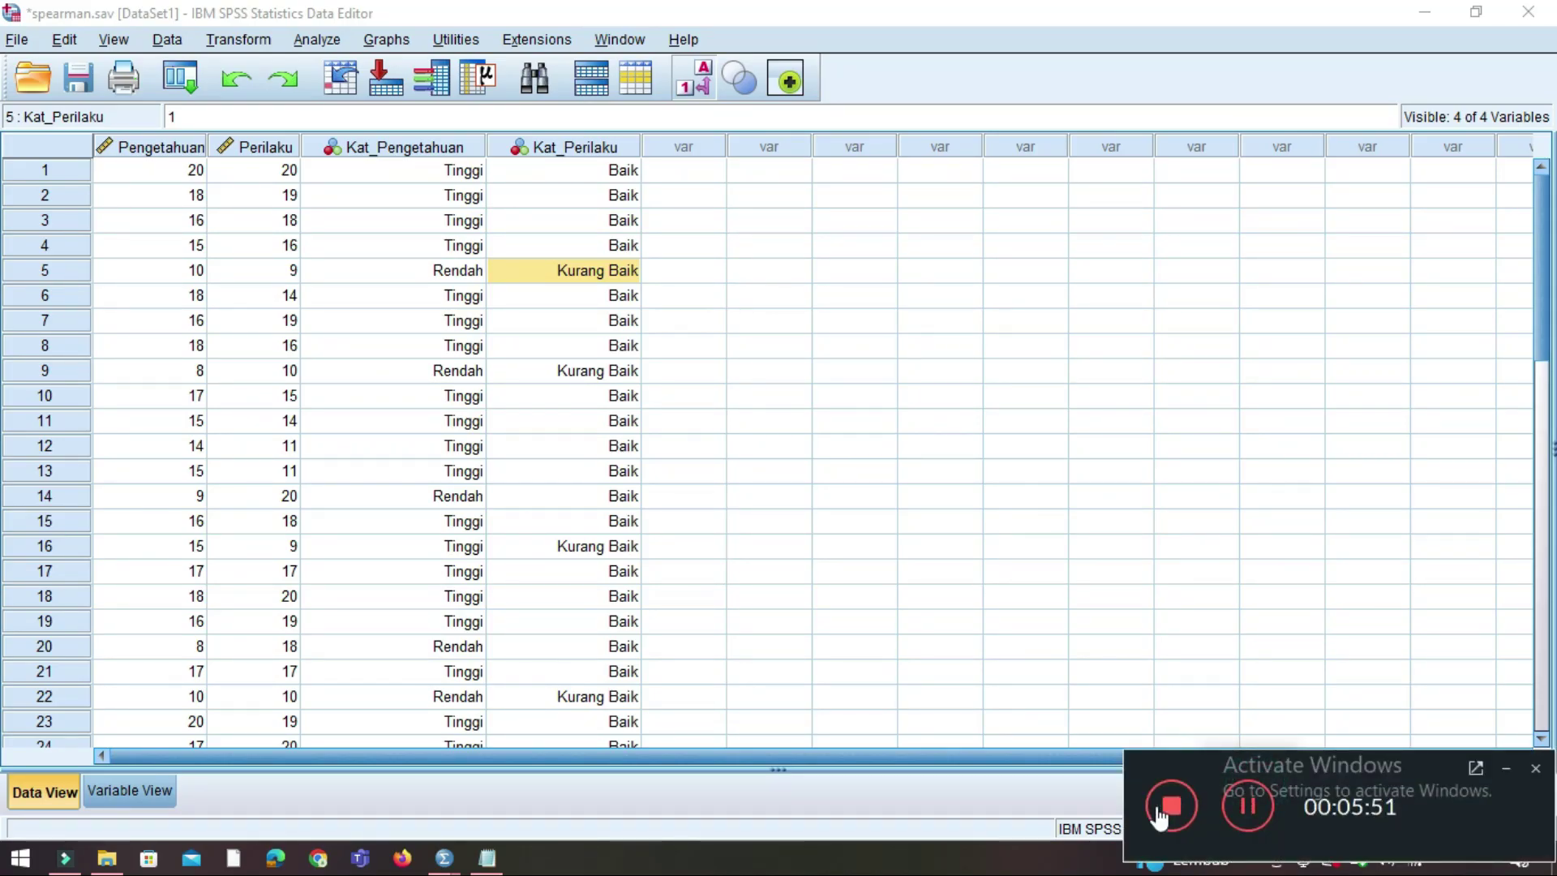